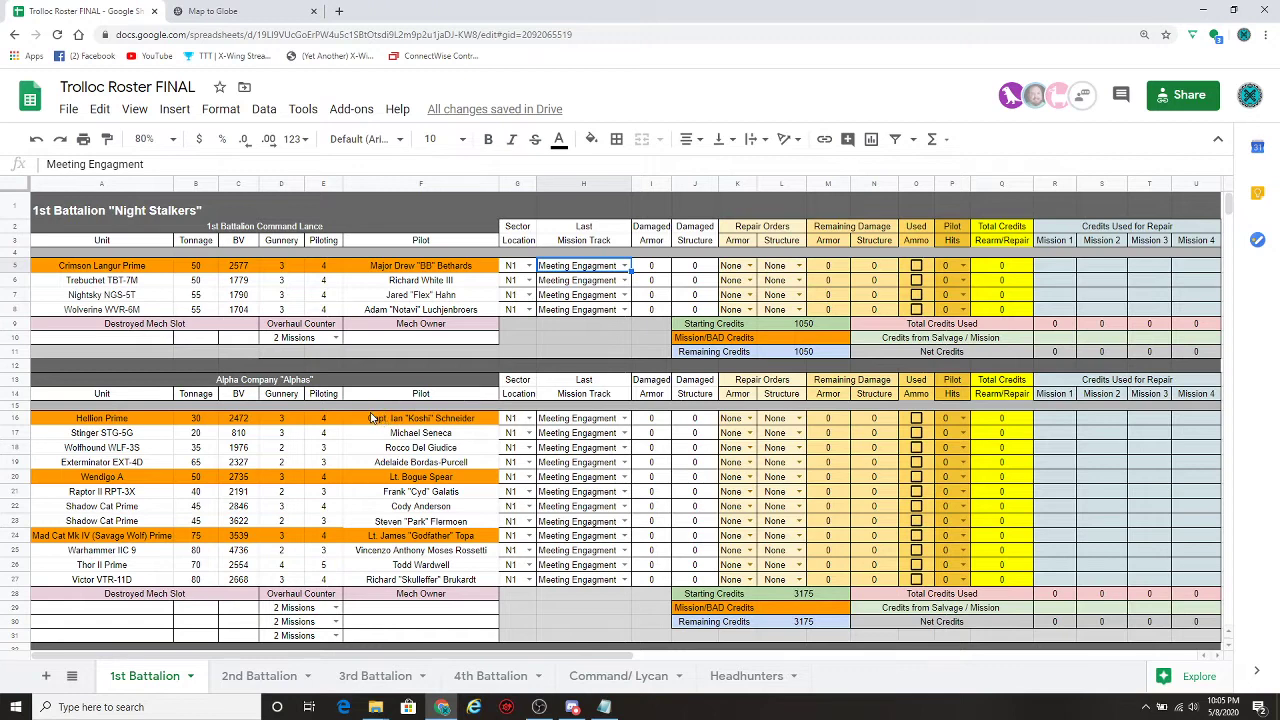
- Look through the 2nd, 3rd and 4th Battalion rosters and return to the 1st Battalion roster
left_click(263, 677)
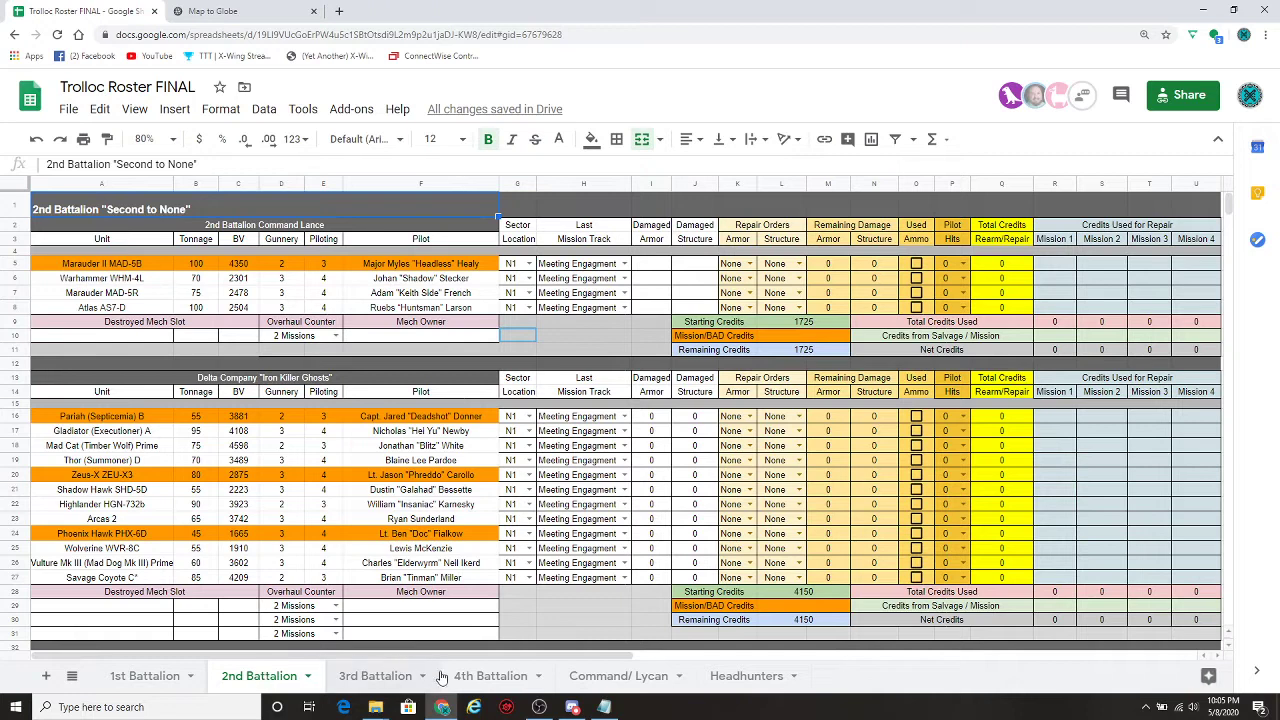
left_click(365, 678)
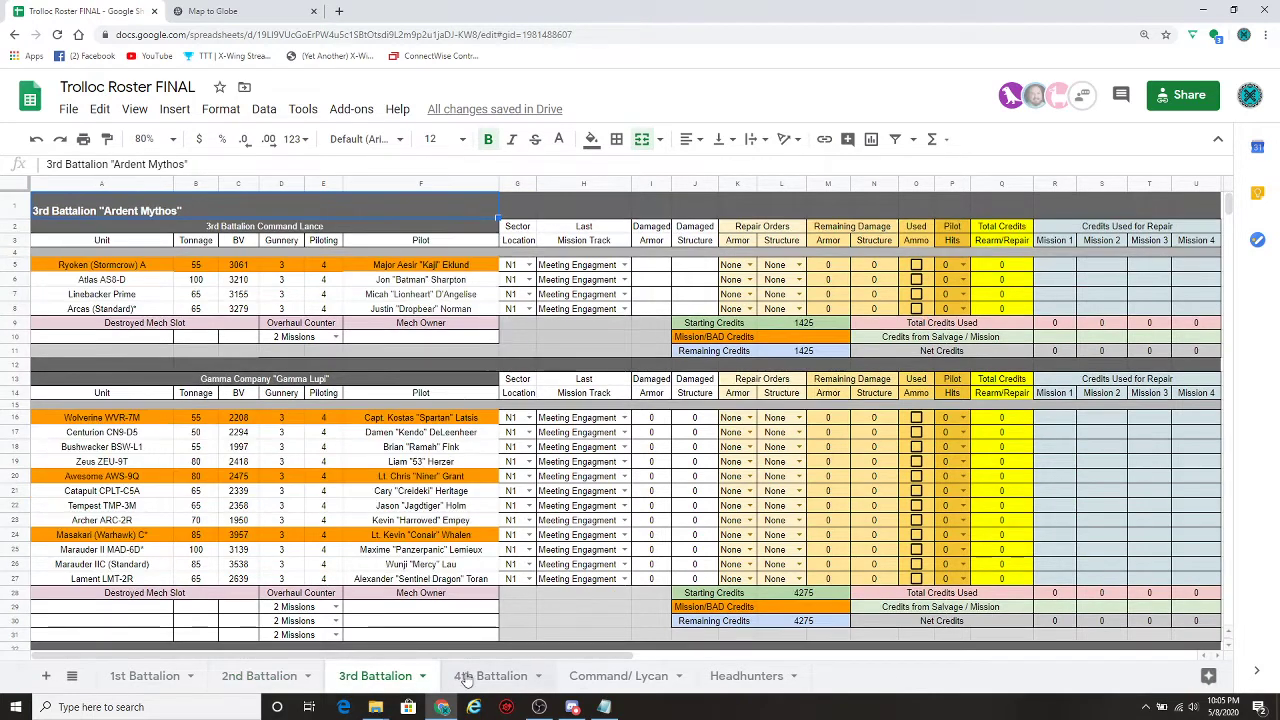
left_click(476, 678)
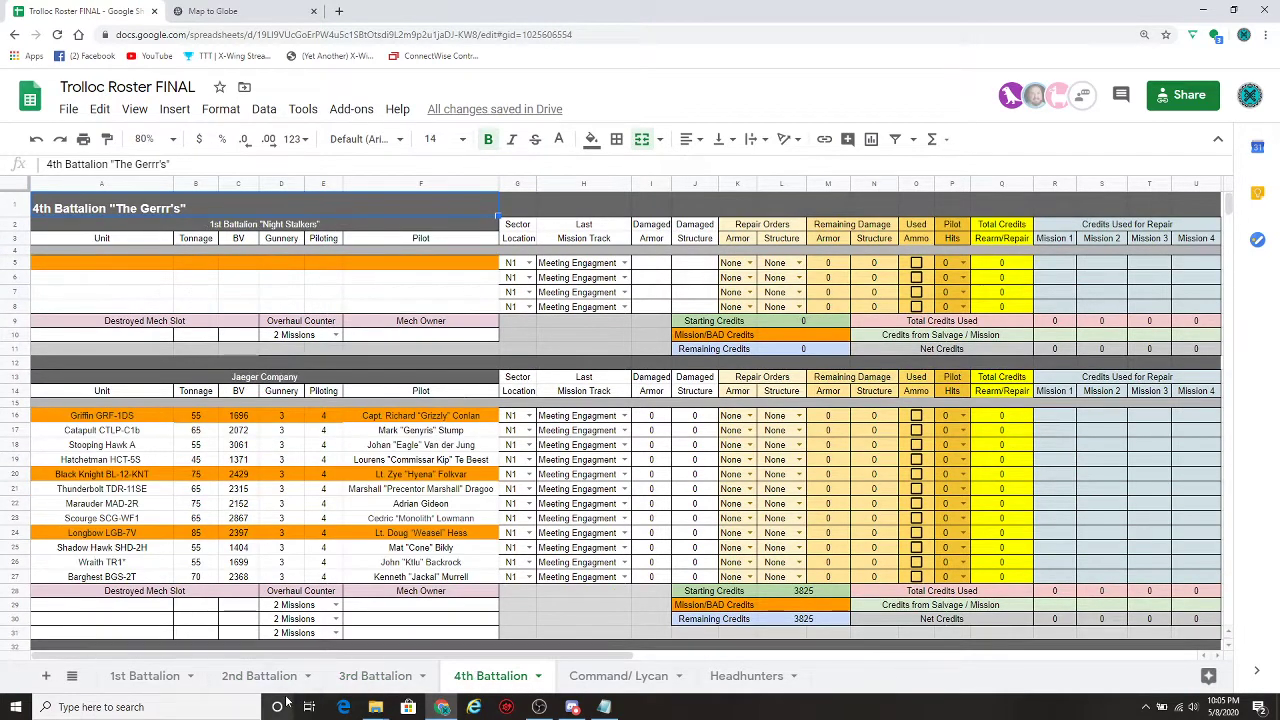
left_click(145, 677)
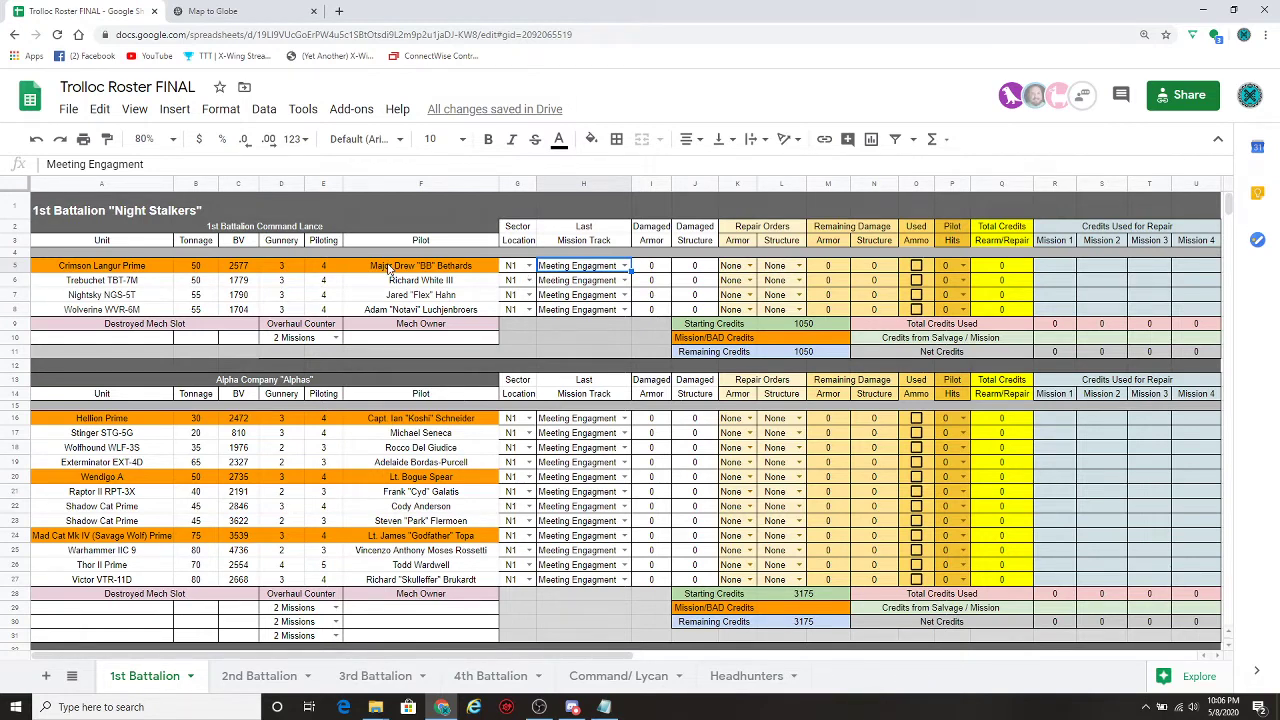
- Review the available sector locations and last mission tracks for the Crimson Langur Prime, keeping N1 and Meeting Engagment
left_click(529, 266)
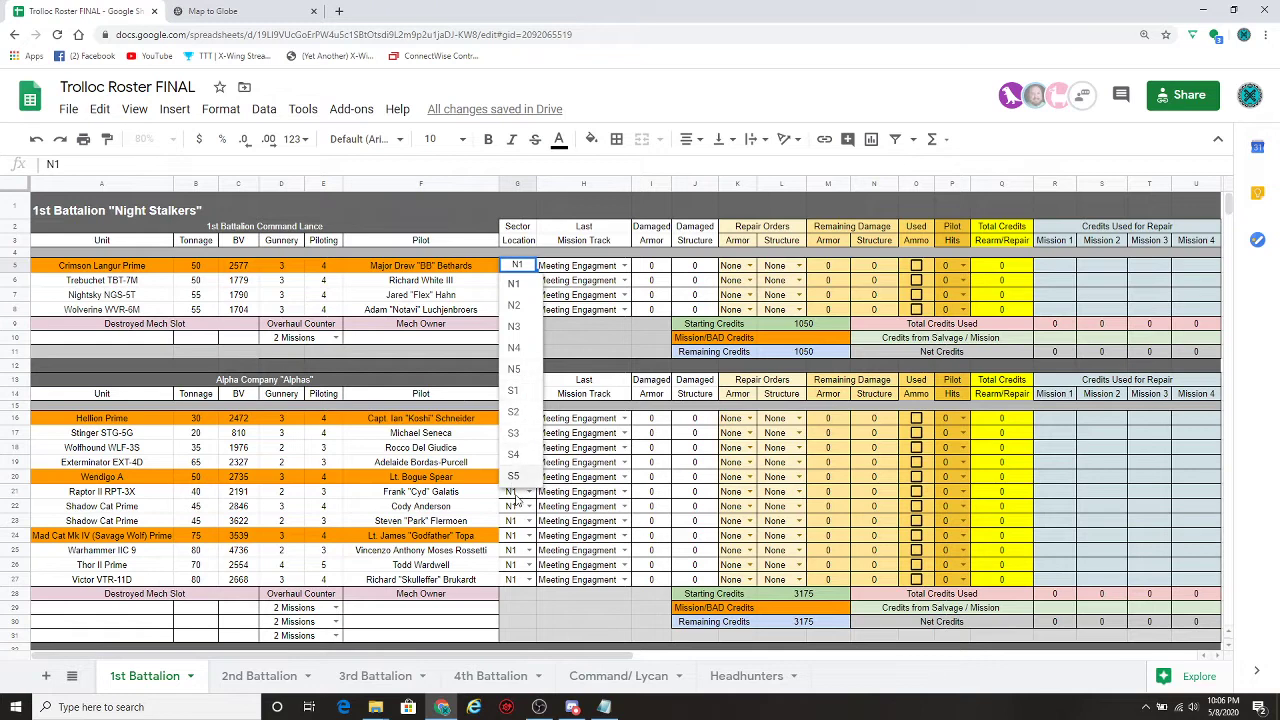
left_click(513, 285)
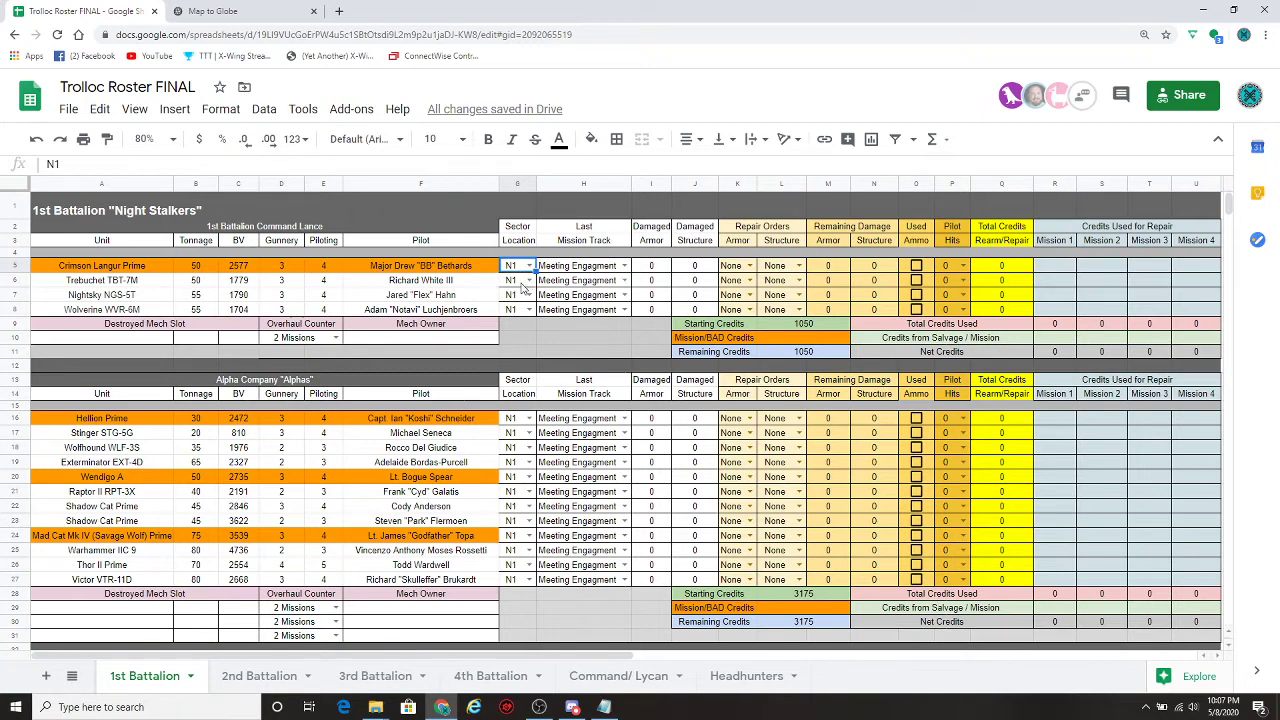
left_click(624, 267)
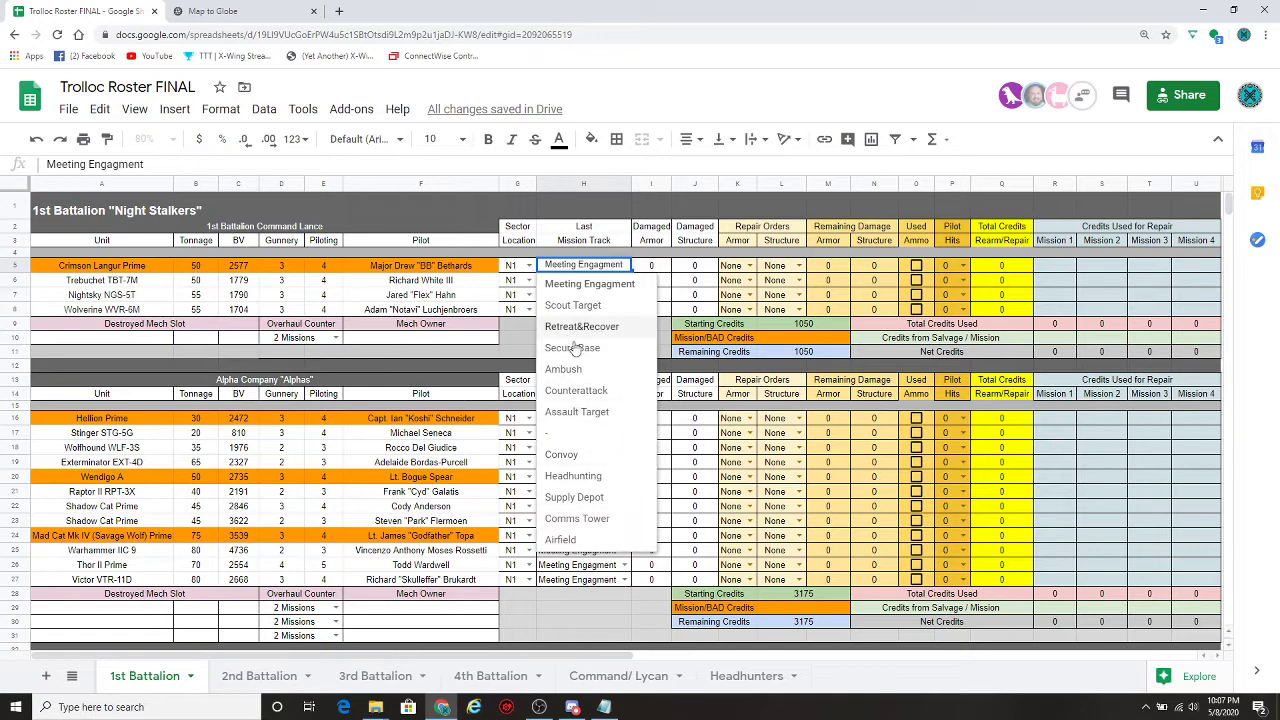
left_click(627, 256)
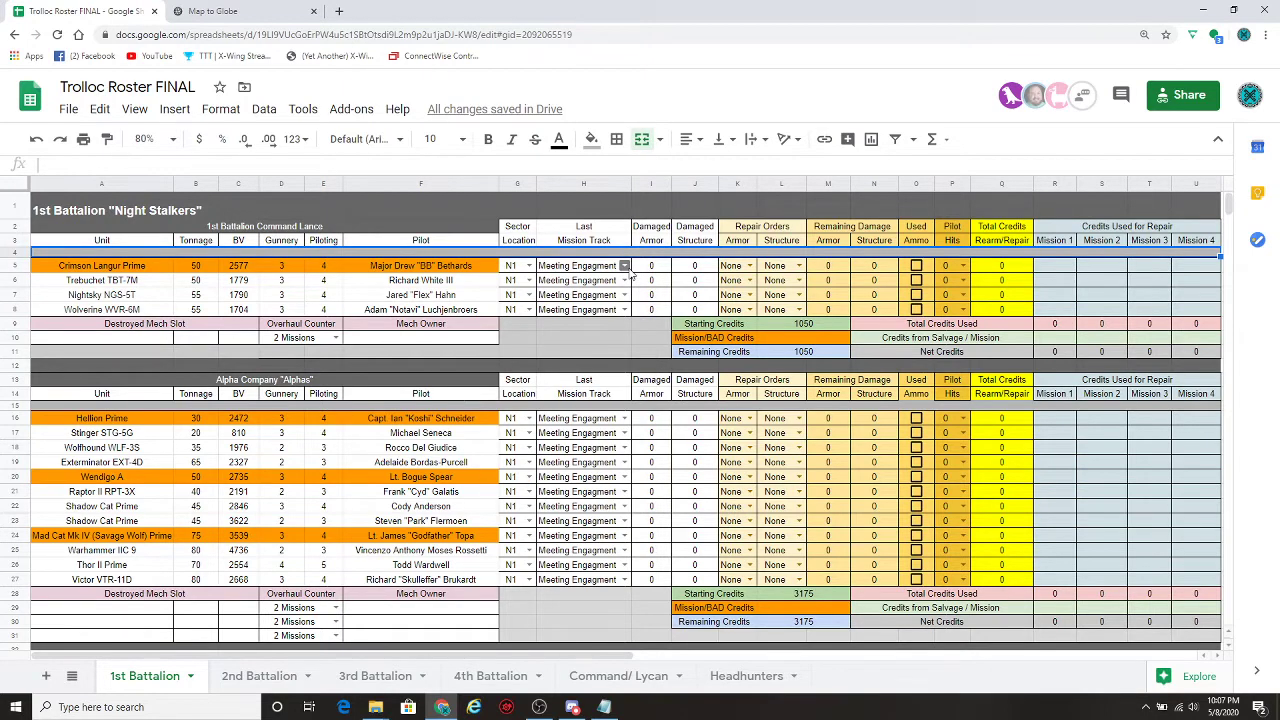
left_click(625, 266)
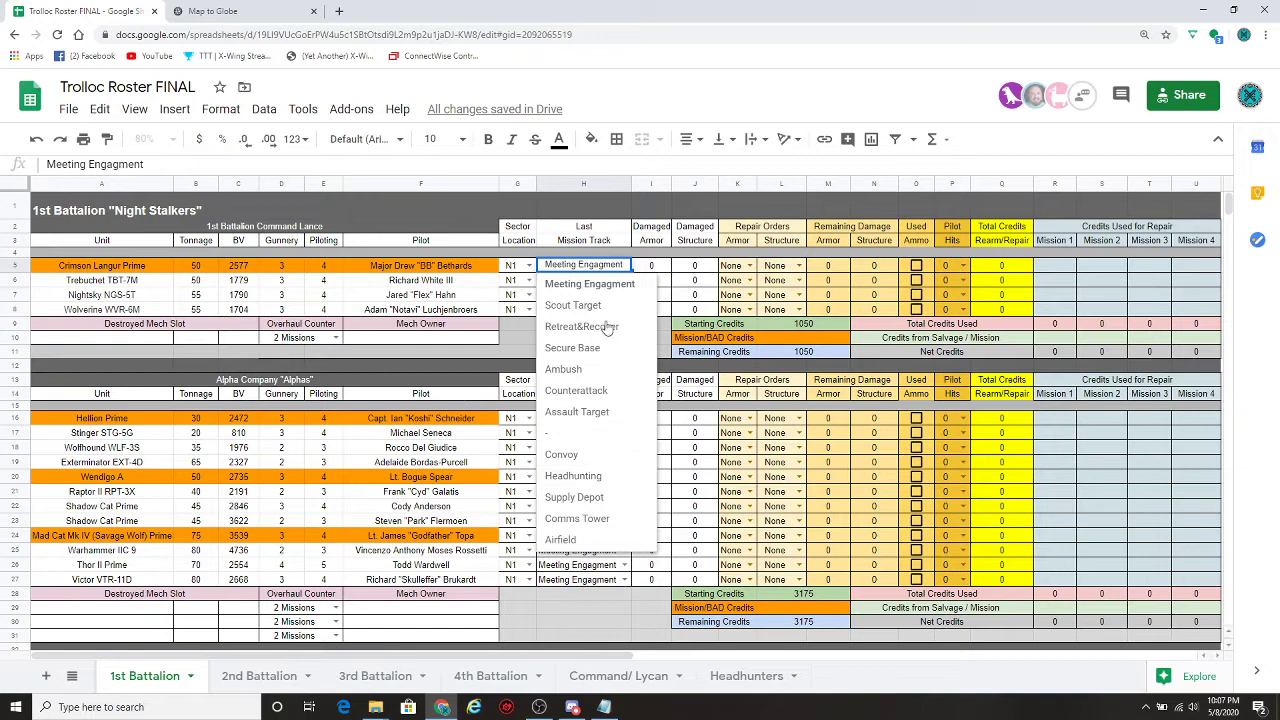
left_click(622, 255)
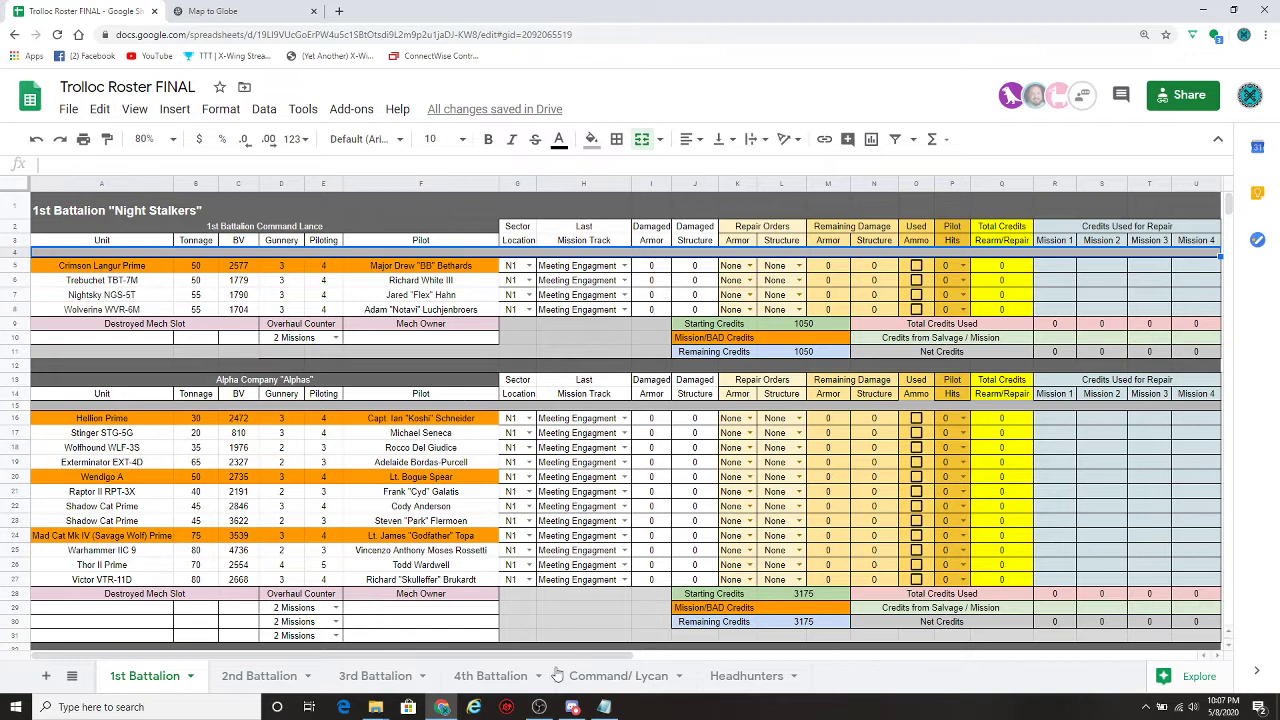
- Check the MegaMek logs folder and examine the armor and internal values in the entitystatus text file
mouse_move(376, 706)
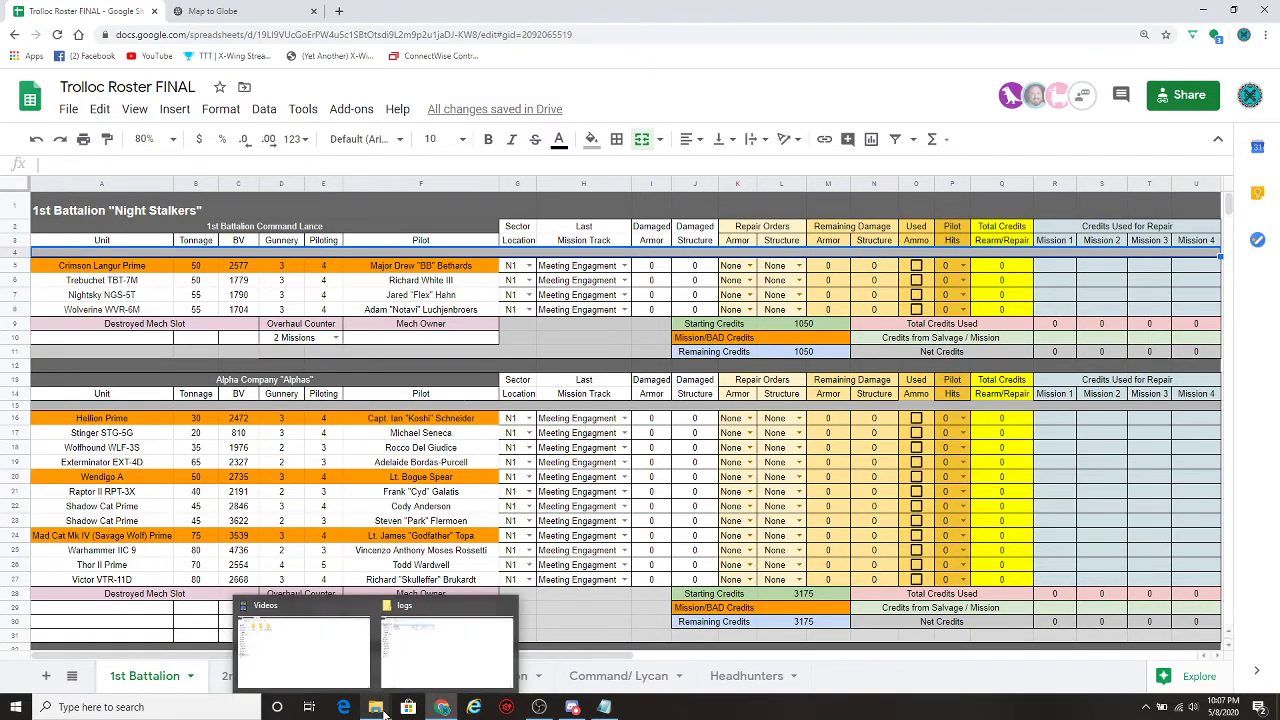
left_click(432, 665)
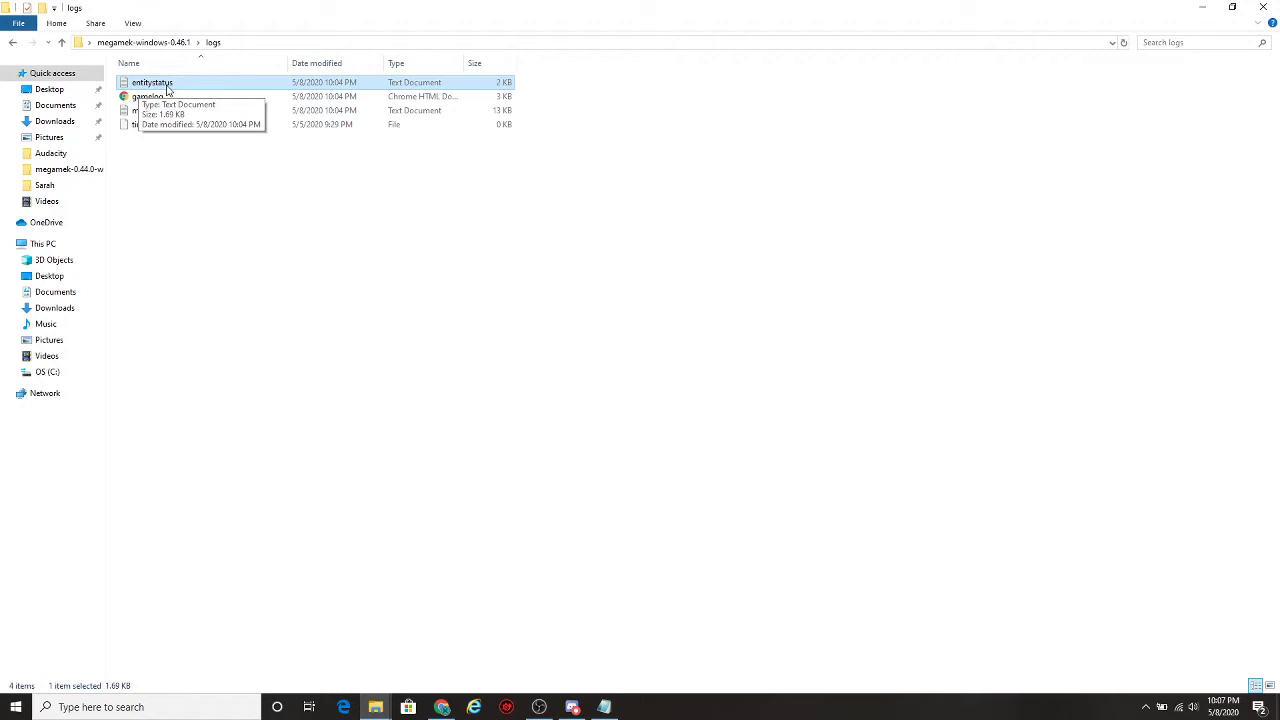
left_click(603, 708)
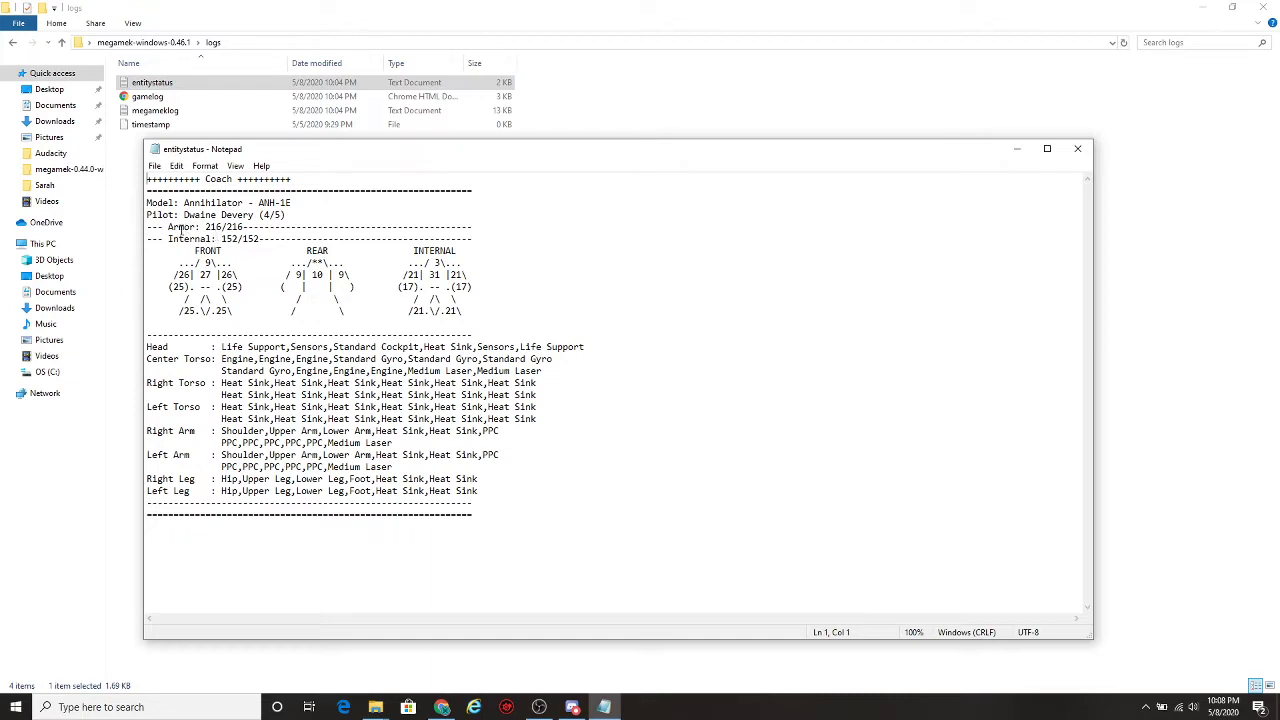
left_click_drag(166, 227, 261, 240)
left_click(248, 227)
mouse_move(227, 227)
left_mouse_down()
mouse_move(248, 227)
mouse_move(221, 227)
left_mouse_up()
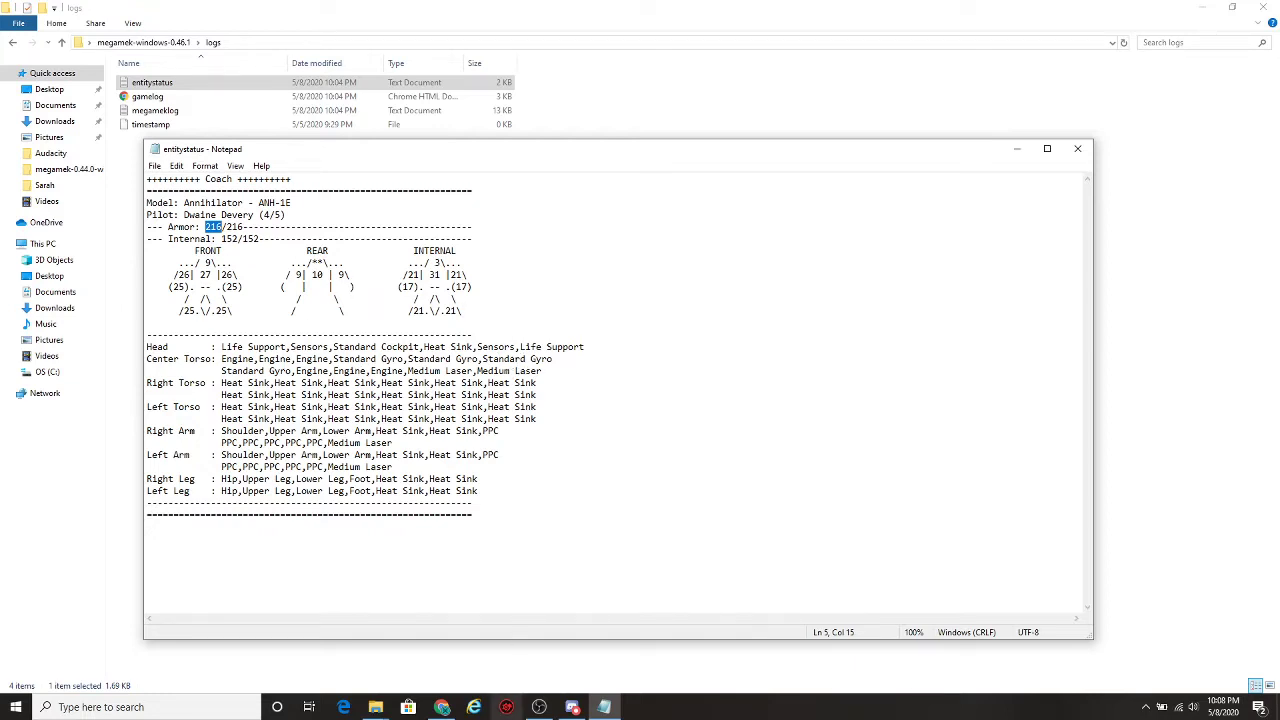
- In the roster spreadsheet, enter 25 damaged armor and 10 damaged structure for the Crimson Langur Prime
left_click(445, 710)
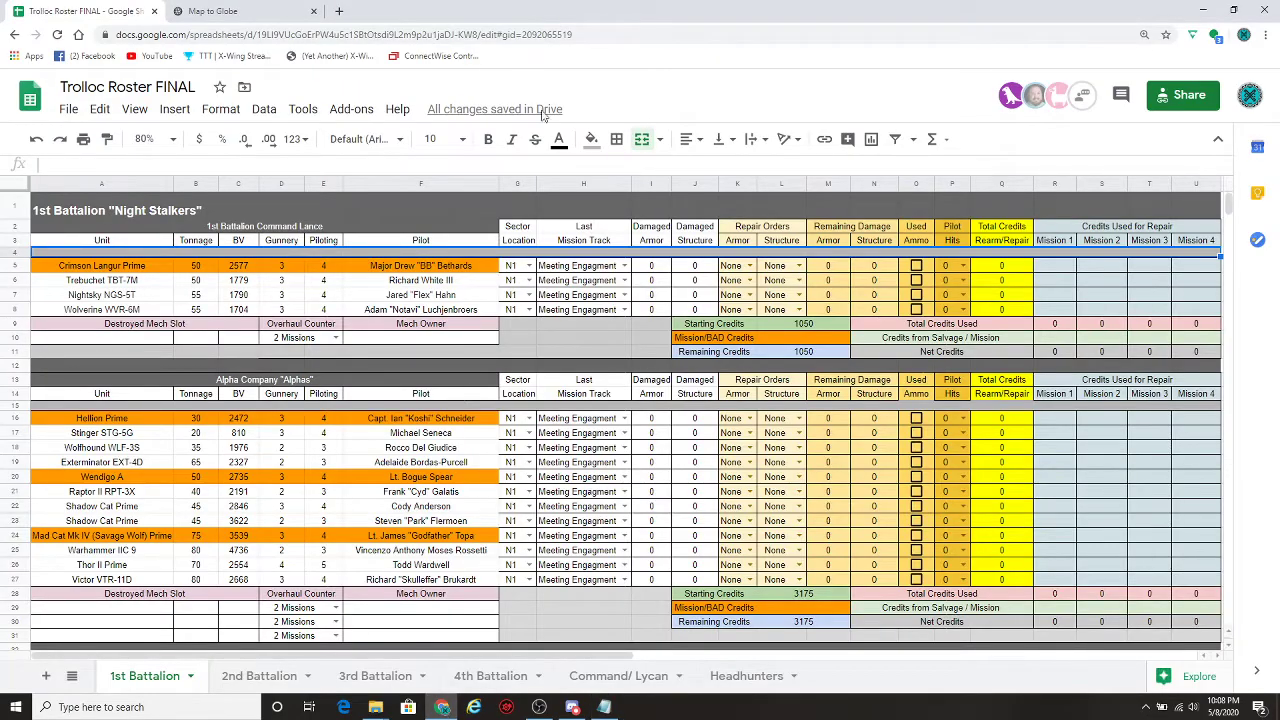
left_click(652, 266)
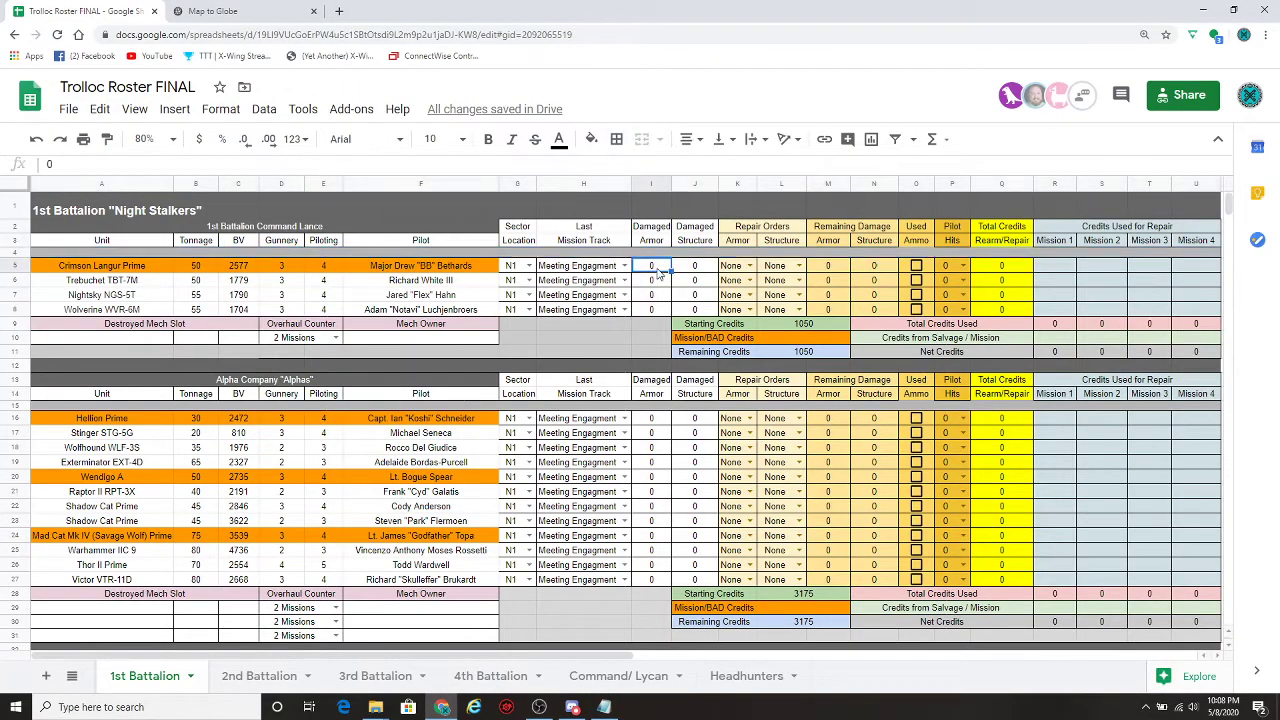
type("25")
left_click(704, 270)
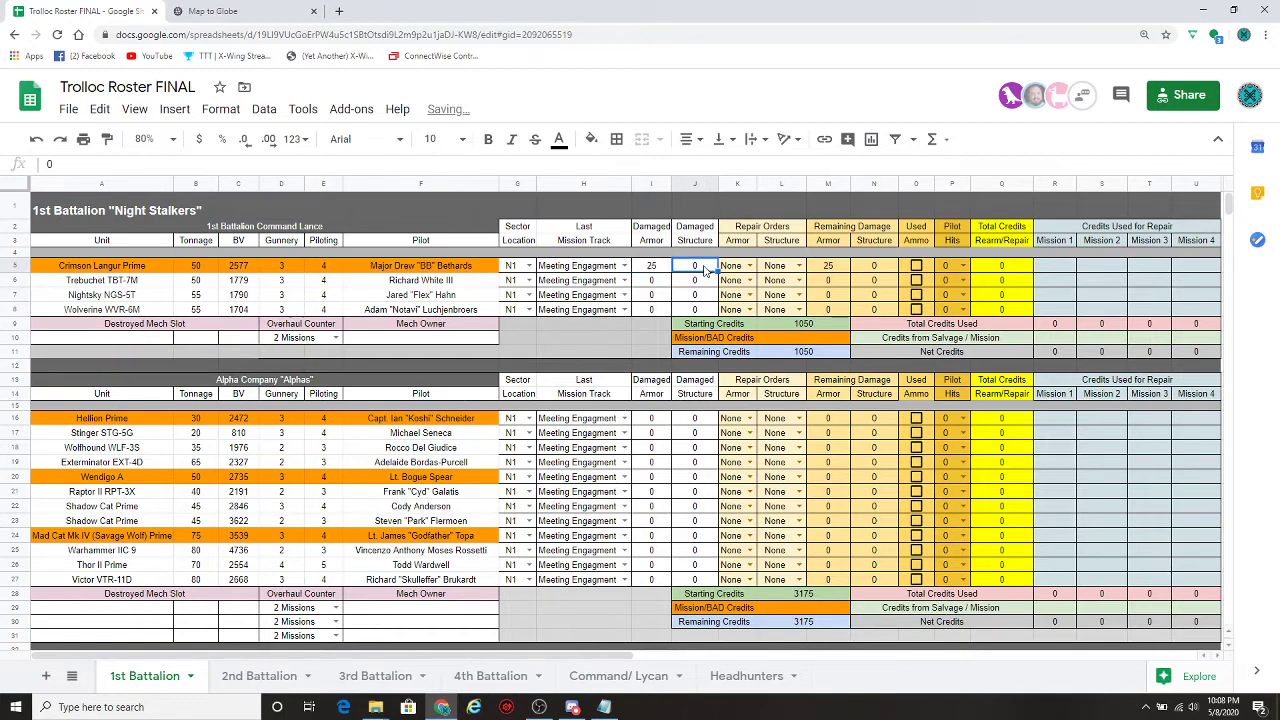
type("10")
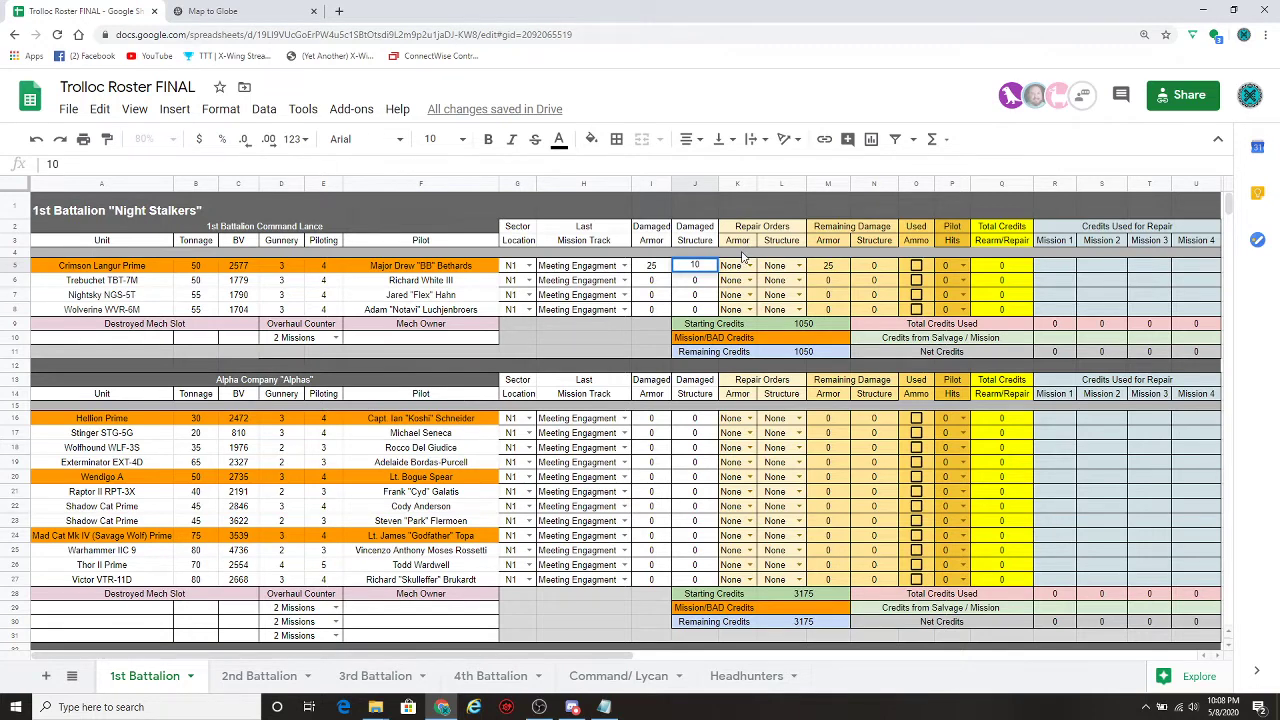
left_click(744, 255)
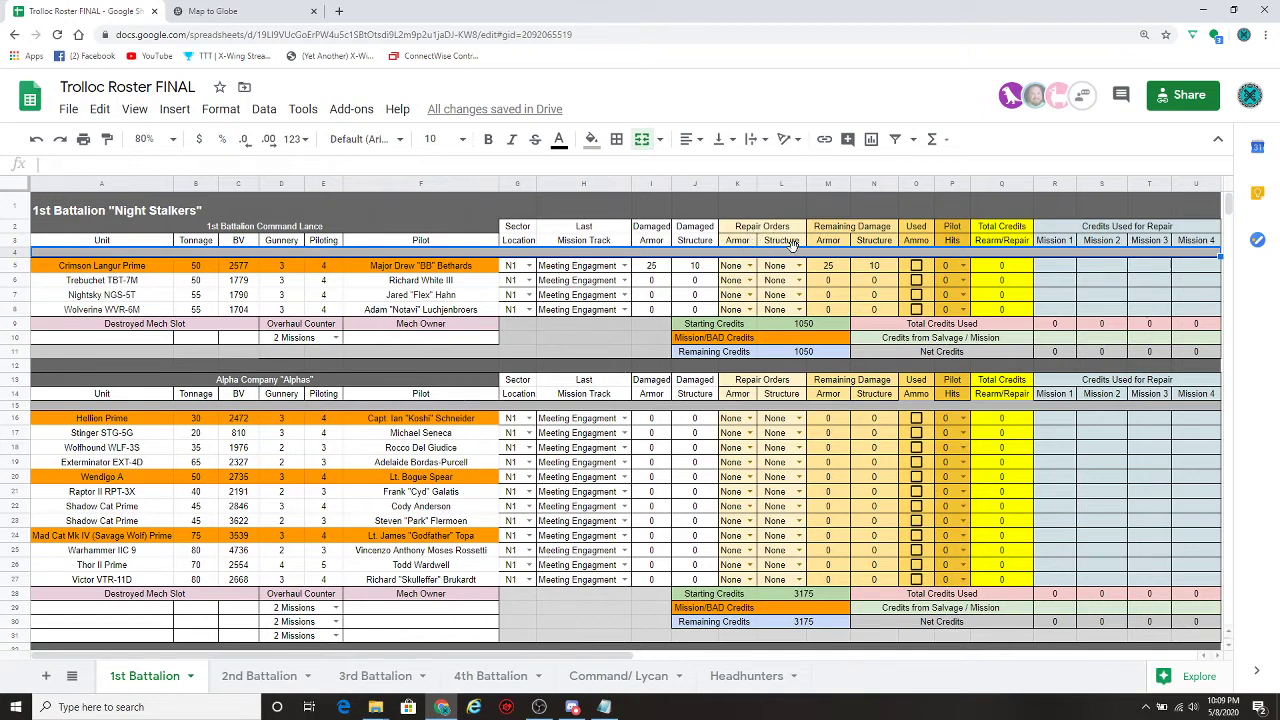
- Try the Full and Half armor repair orders for the Crimson Langur Prime and settle on Full
left_click(751, 270)
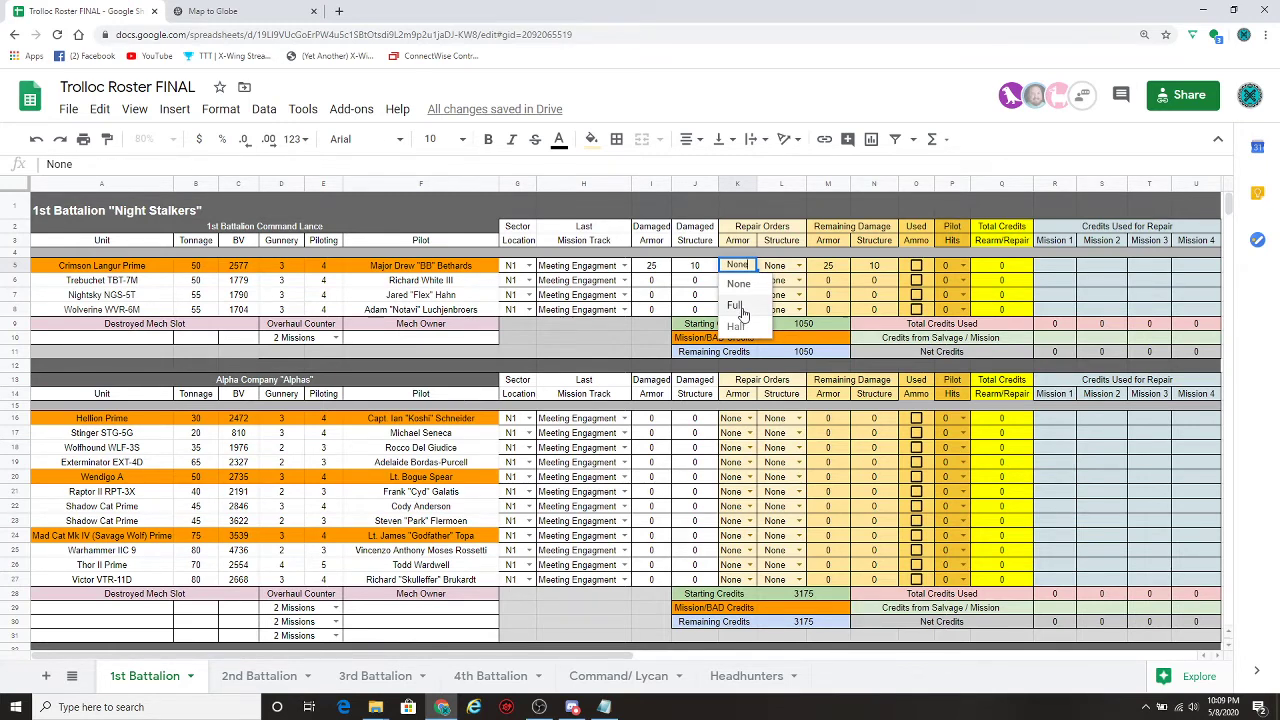
left_click(740, 306)
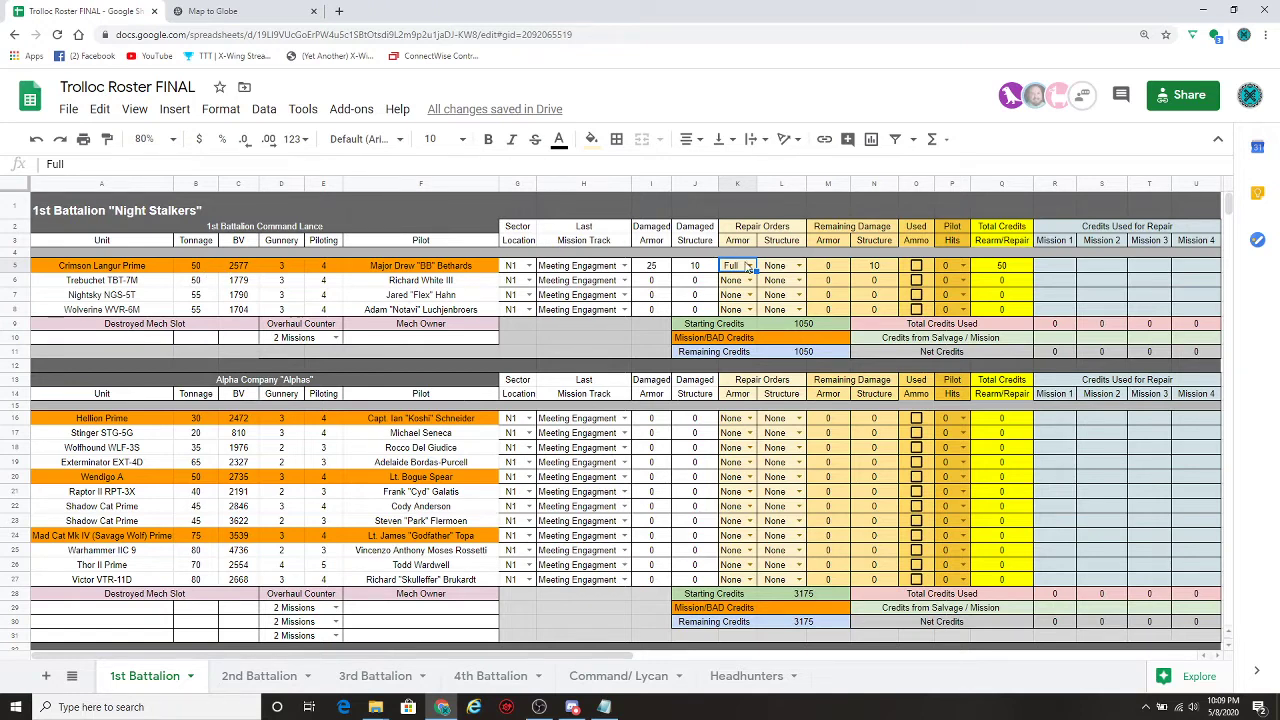
left_click(750, 268)
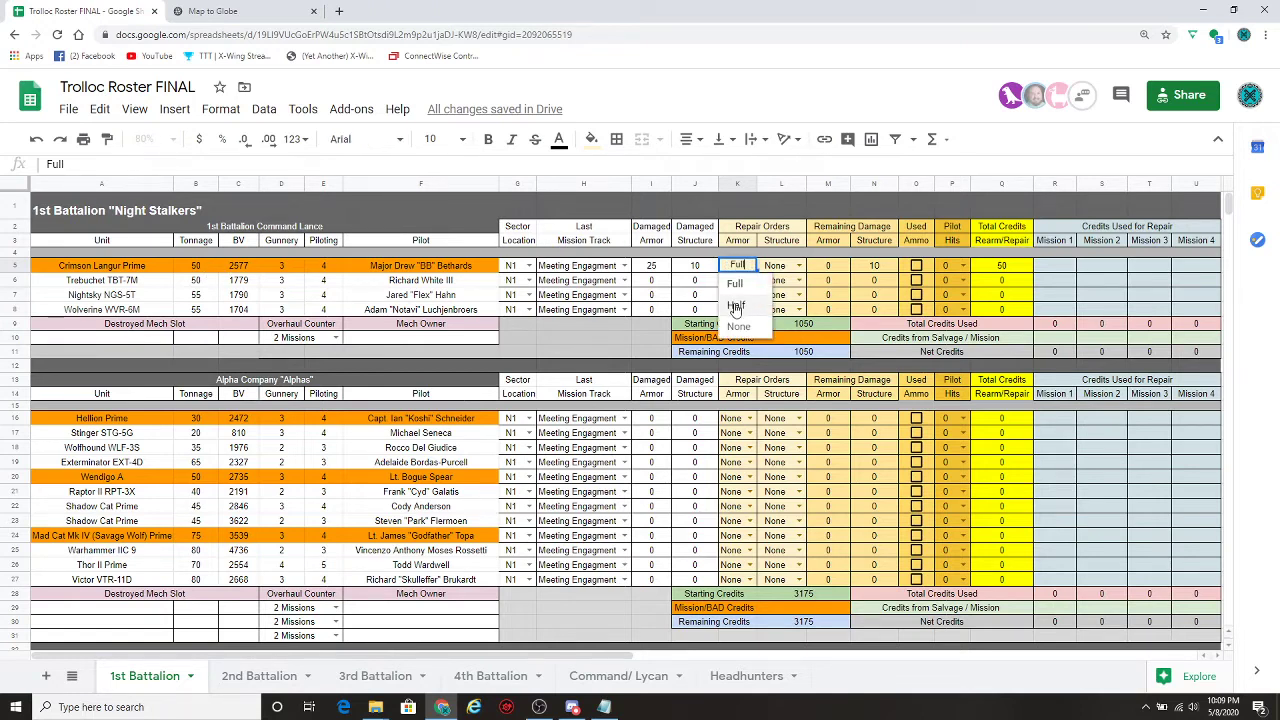
left_click(736, 307)
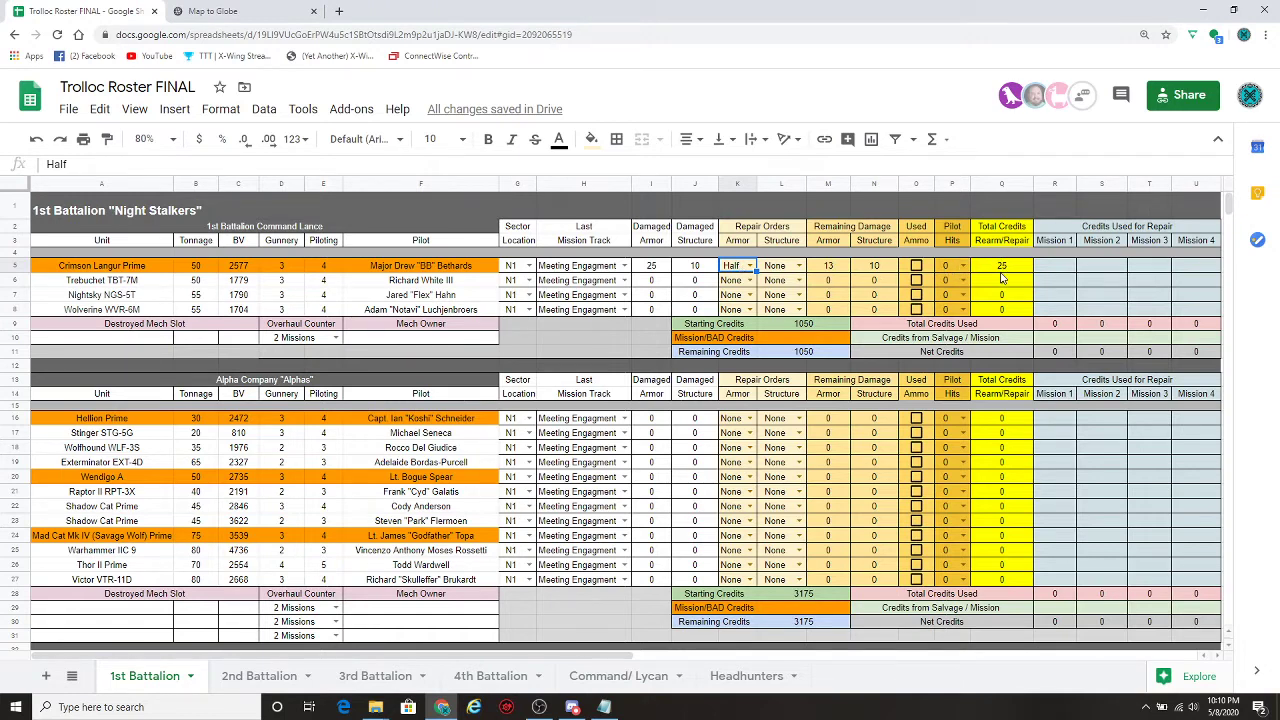
left_click(750, 268)
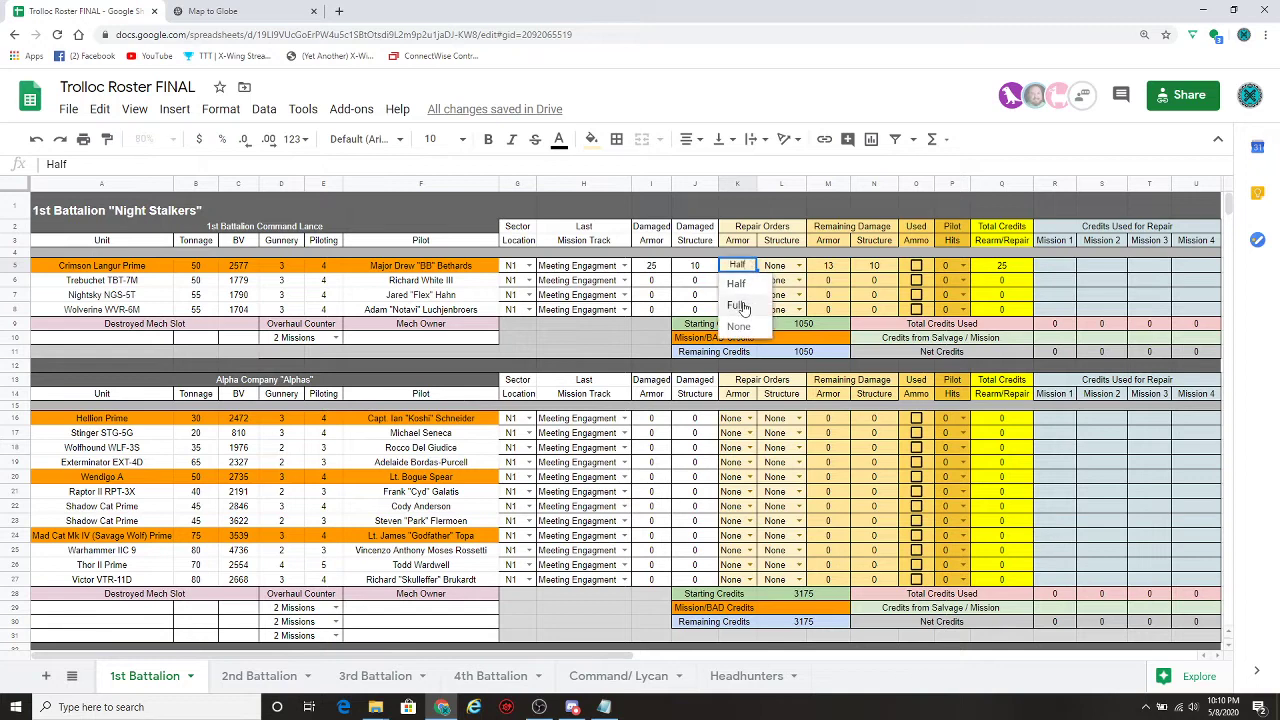
left_click(745, 305)
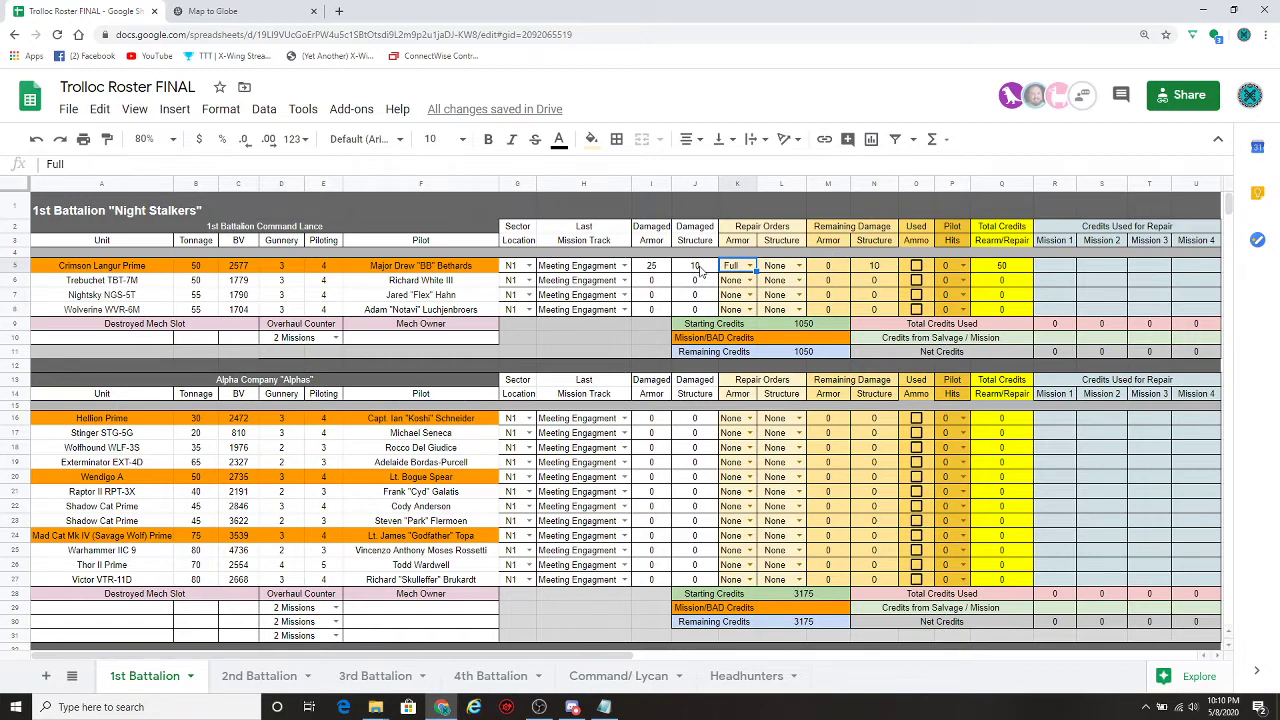
- Compare Full and Half structure repair for the Crimson Langur Prime, settle on Full, and mark its ammo as used
left_click(799, 266)
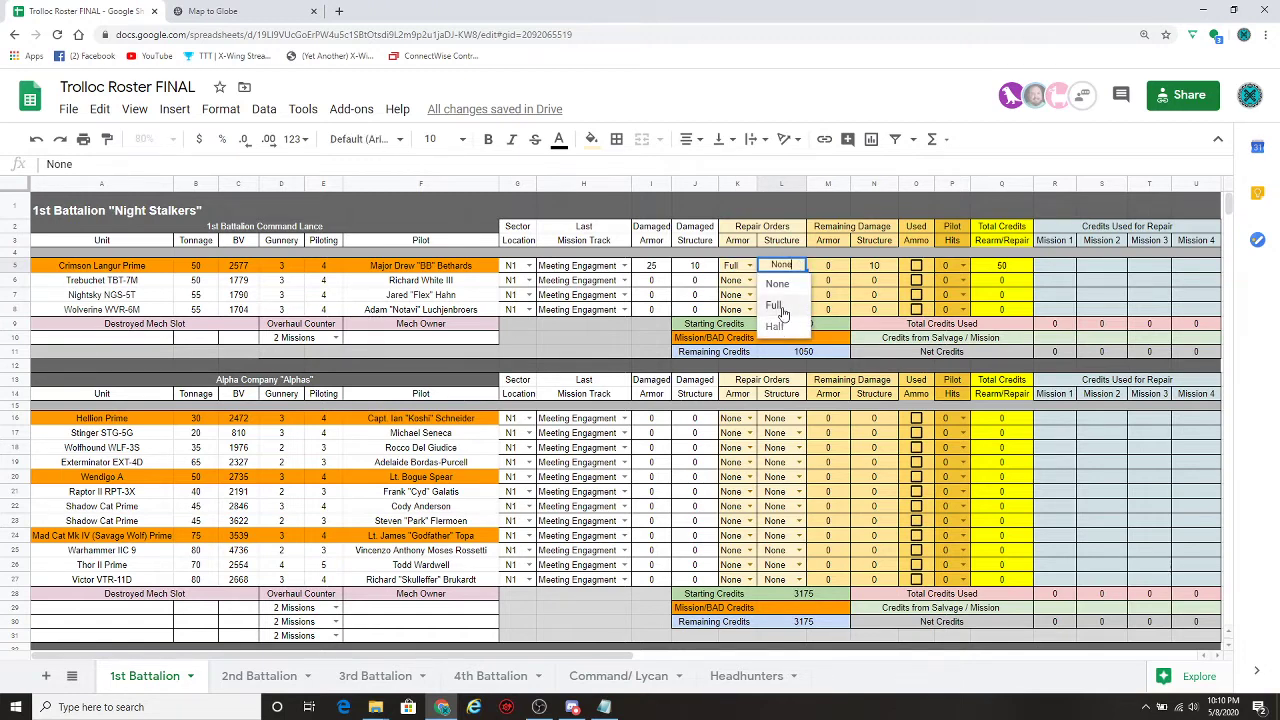
left_click(776, 305)
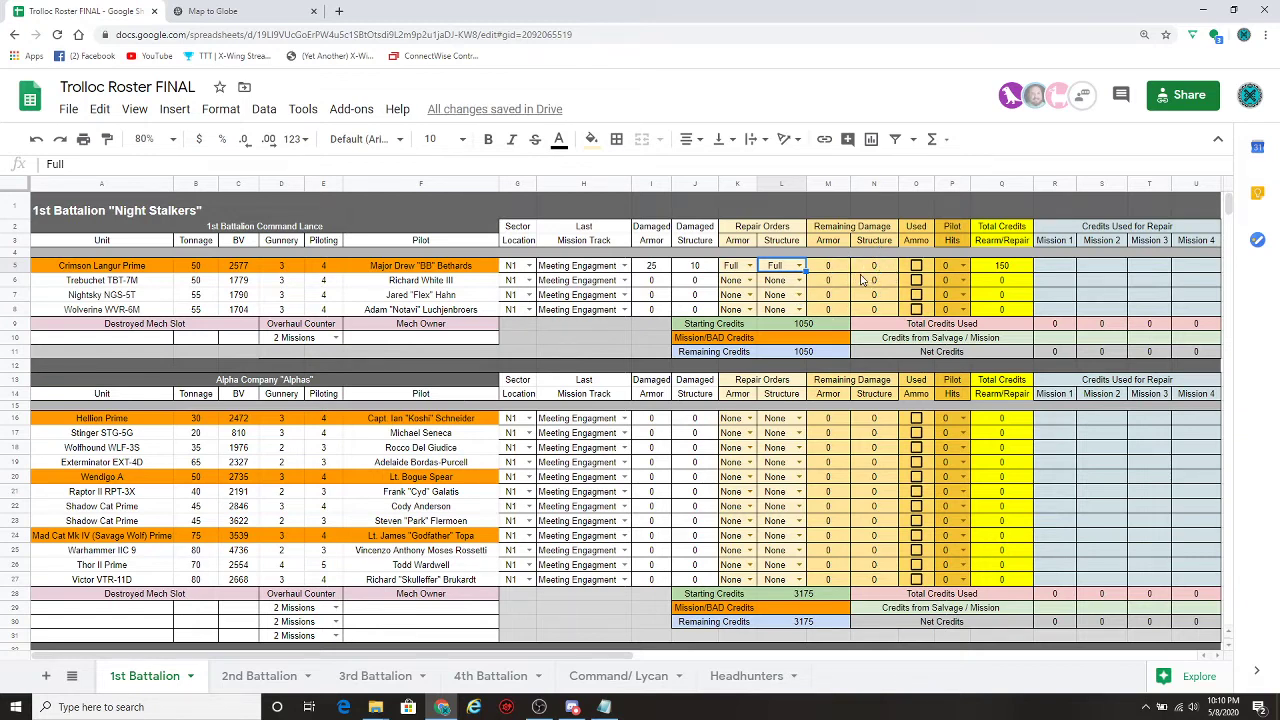
left_click(800, 265)
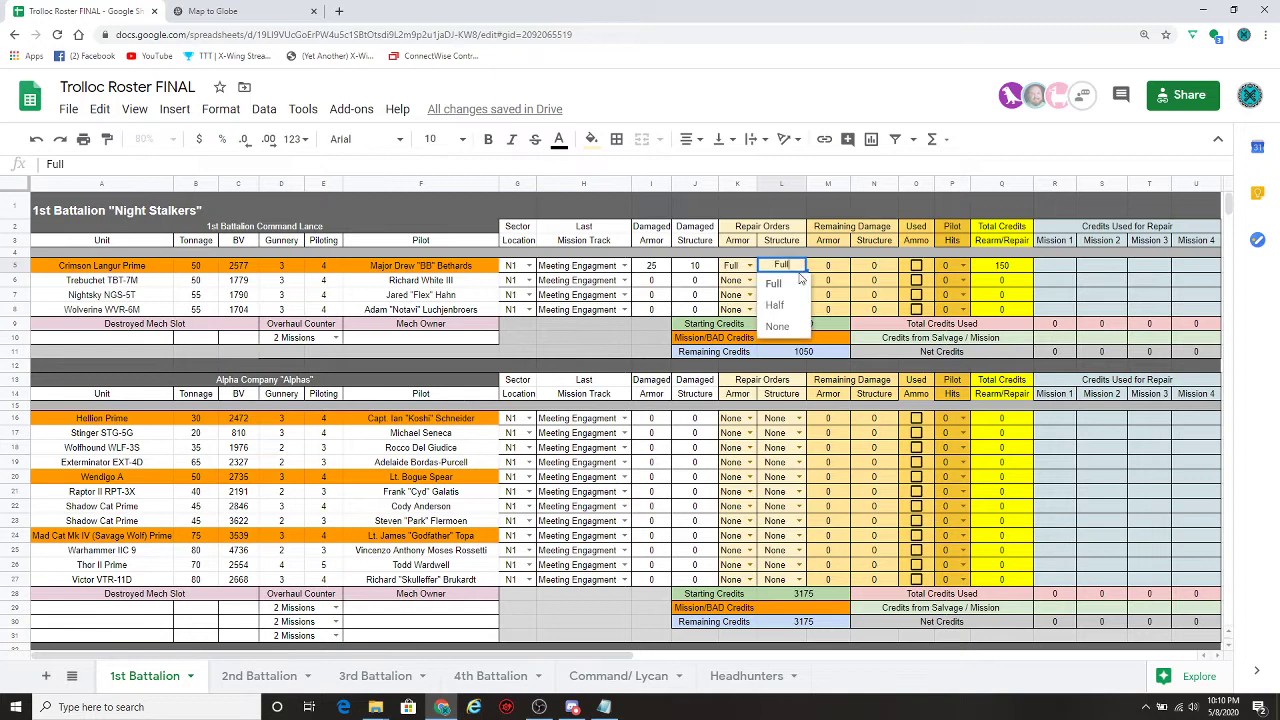
left_click(787, 313)
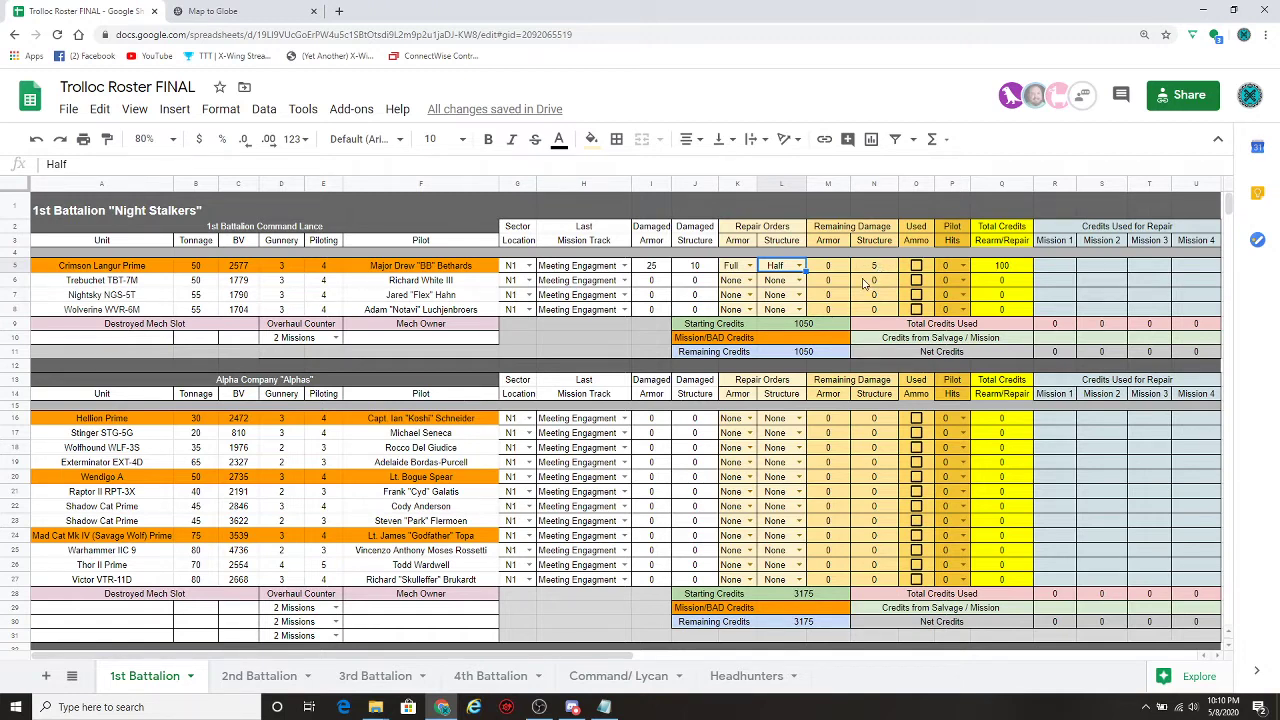
left_click(799, 266)
left_click(779, 308)
left_click(916, 266)
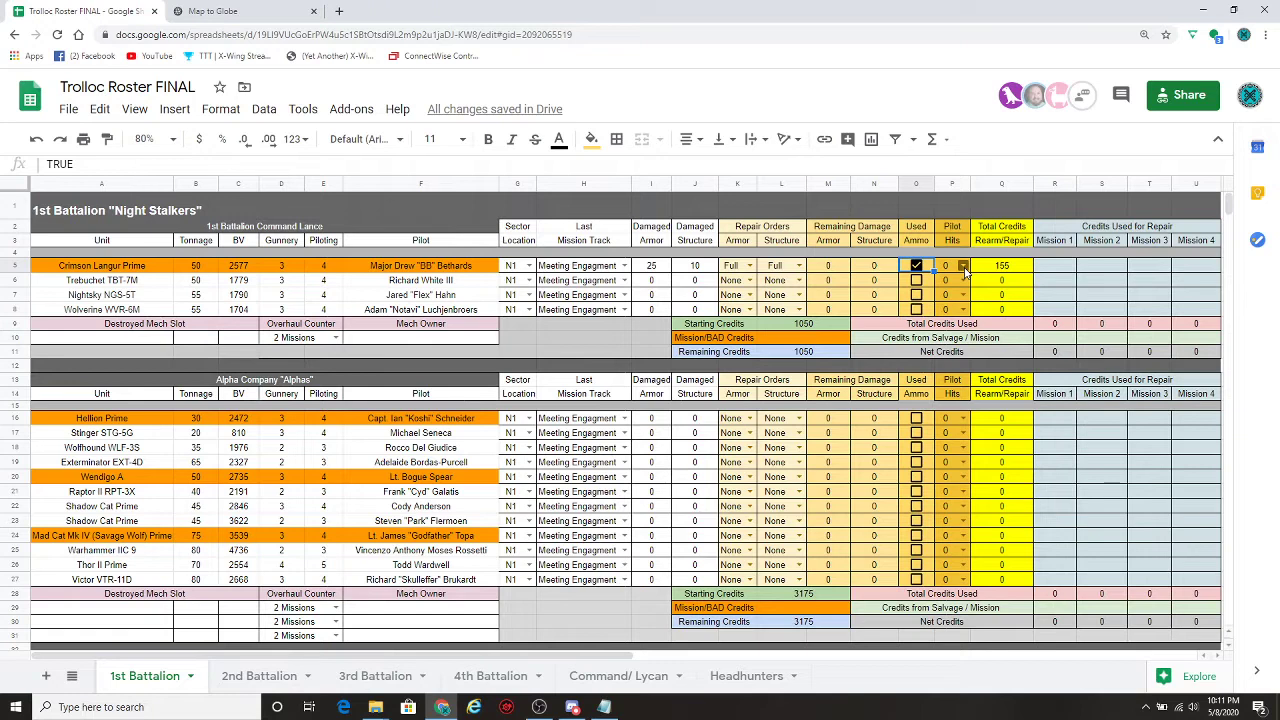
- Try 5 pilot hits for the Crimson Langur Prime and reset the hits to 0
left_click(963, 266)
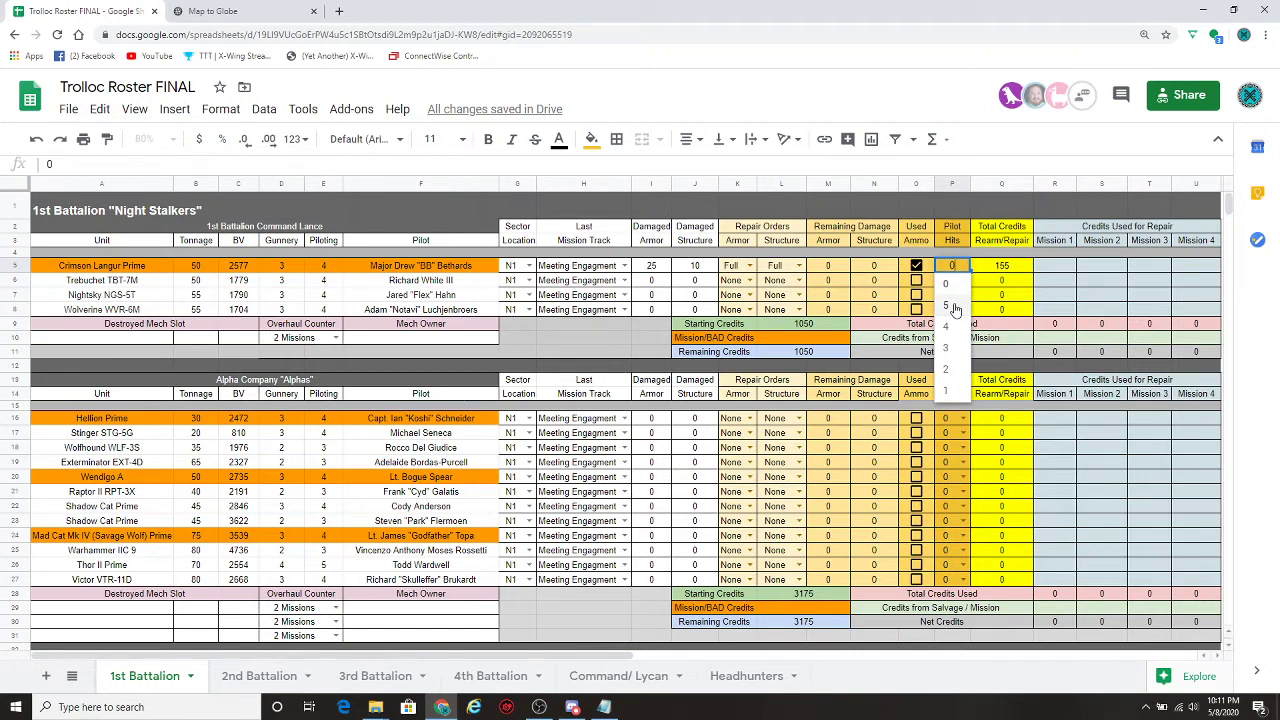
left_click(955, 307)
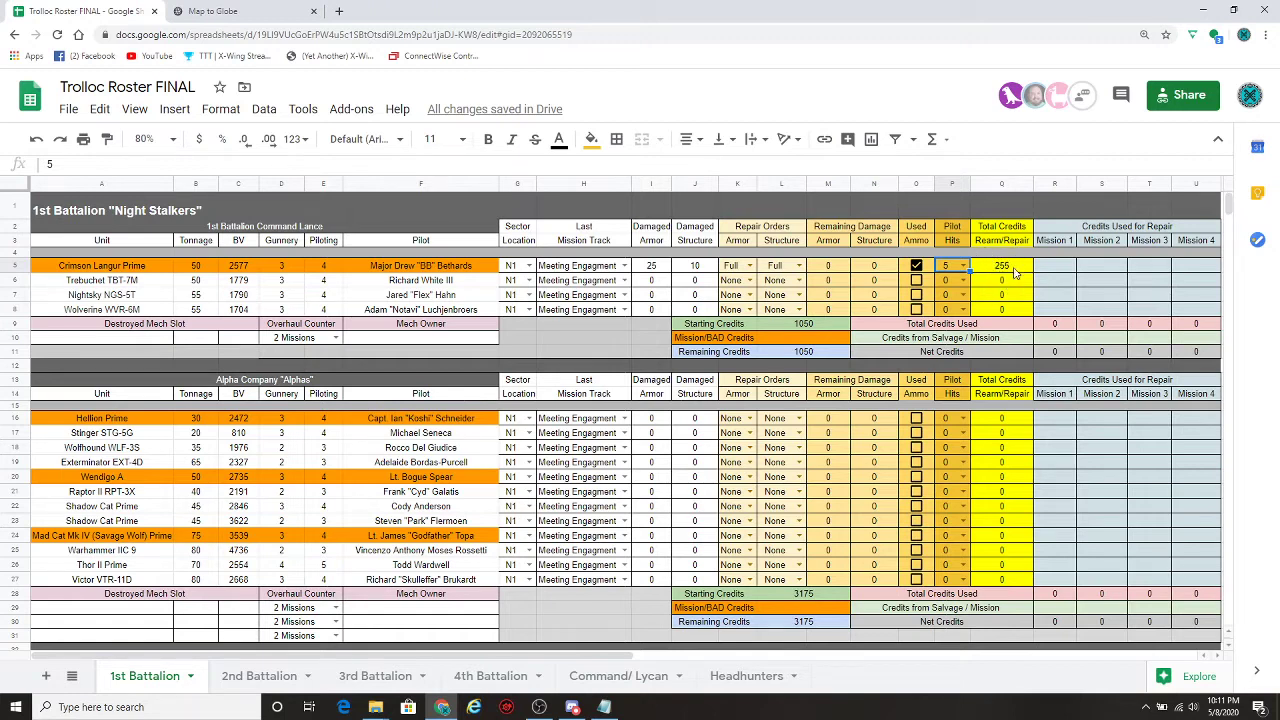
left_click(964, 267)
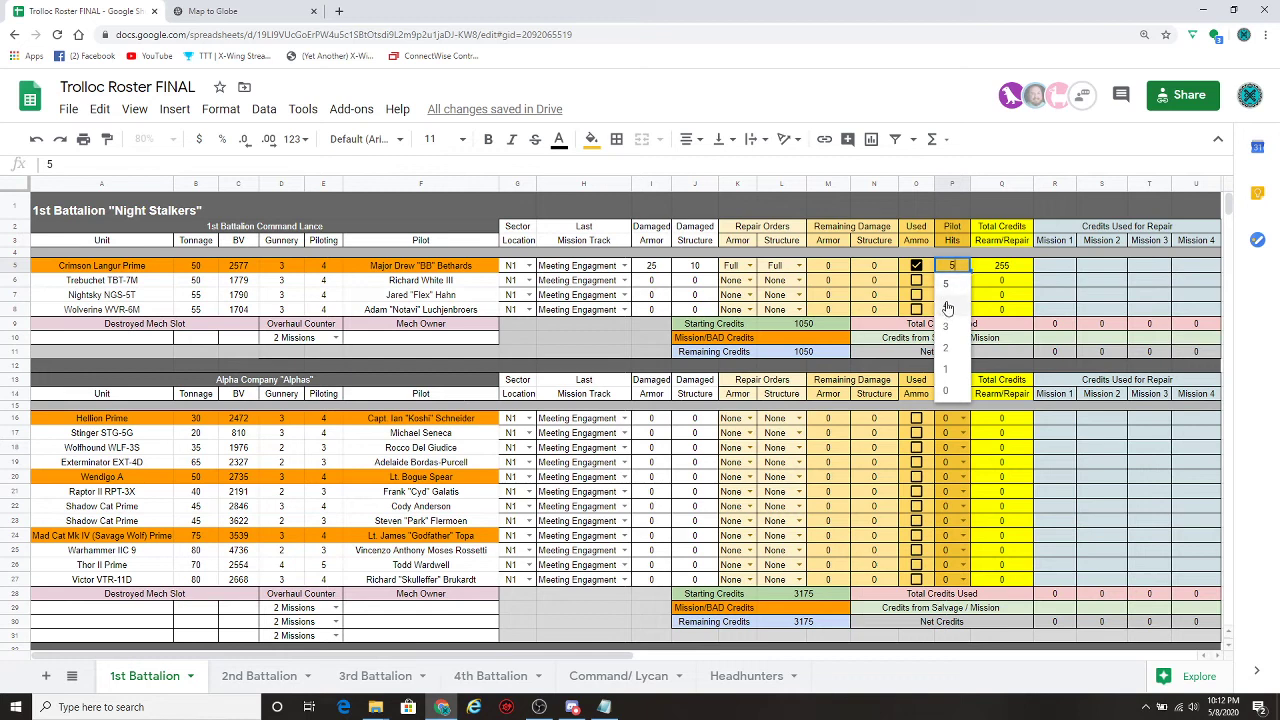
left_click(954, 393)
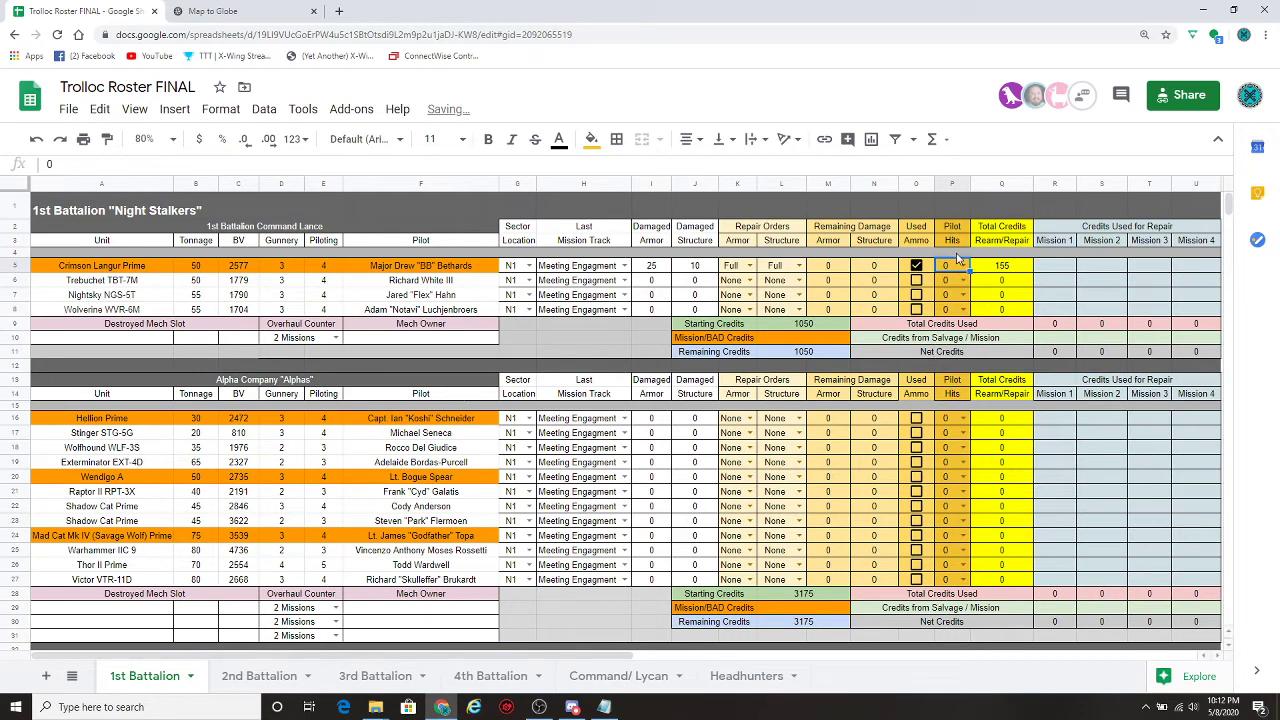
- Try 2 pilot hits for the Crimson Langur Prime and return the hits to 0
left_click(964, 267)
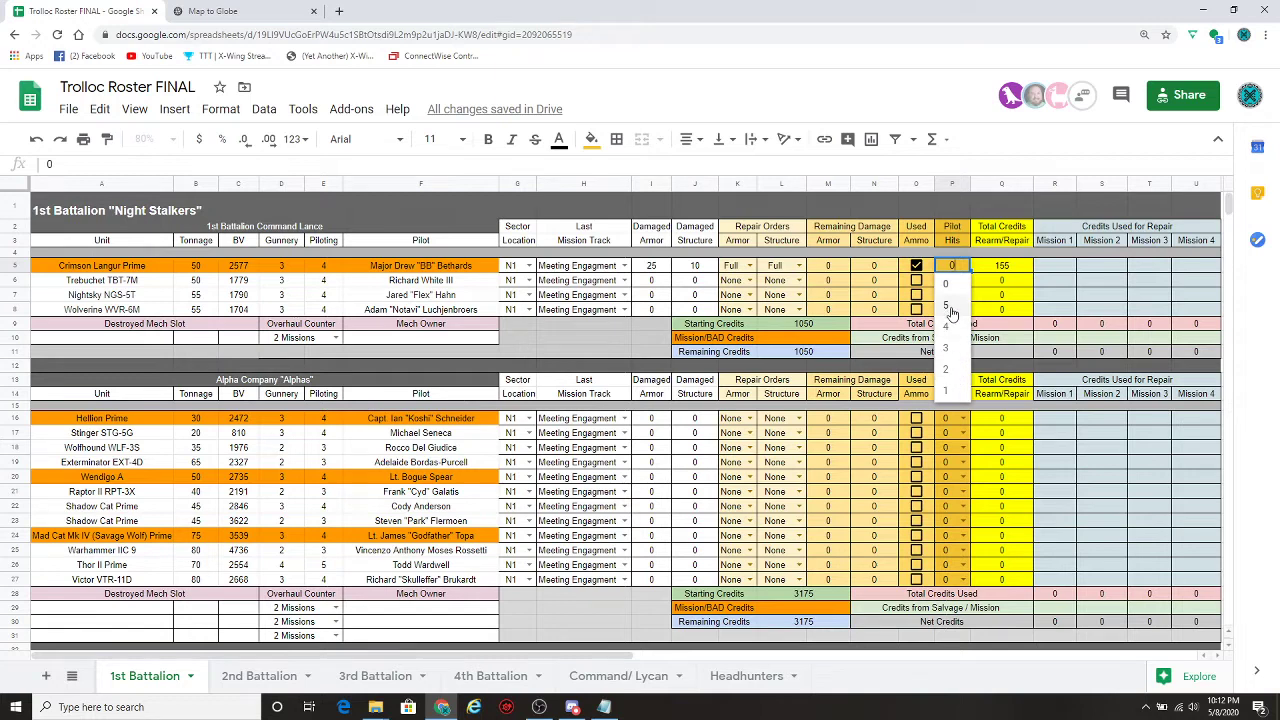
left_click(950, 368)
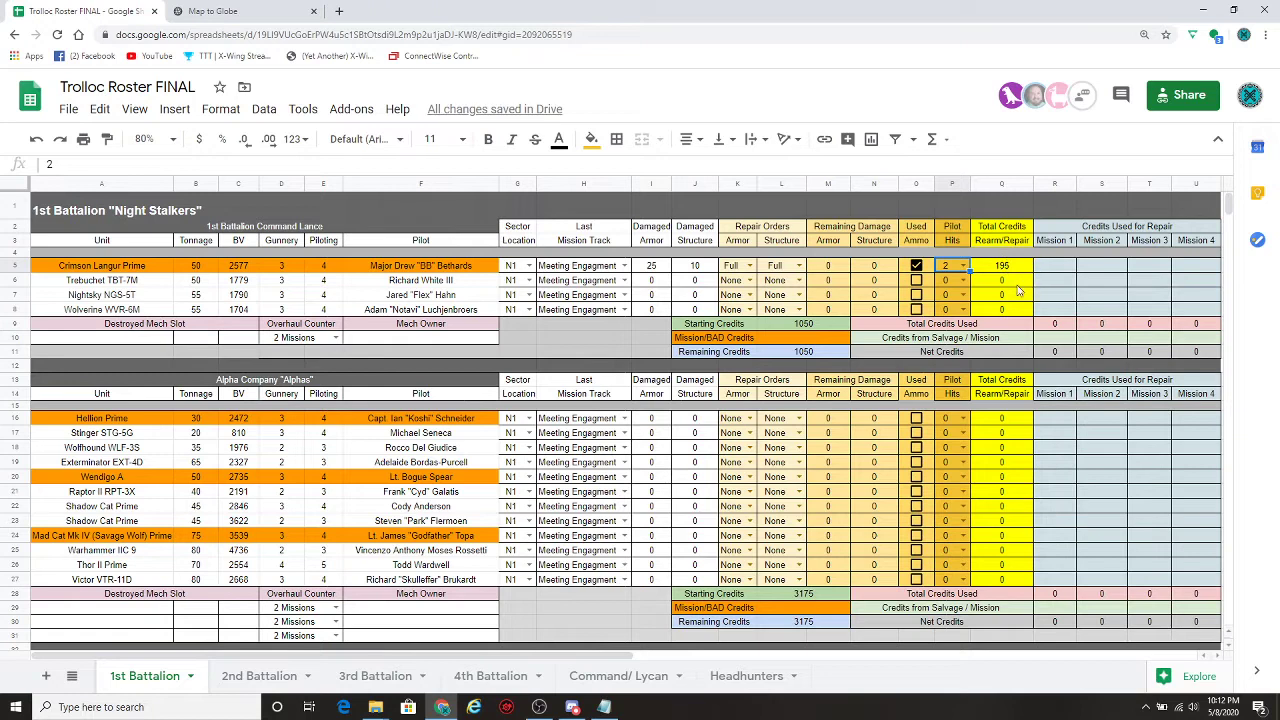
left_click(962, 268)
left_click(951, 391)
- Switch to the entitystatus file in Notepad, examine the Annihilator's armor and internal values, and return to the roster
left_click(604, 707)
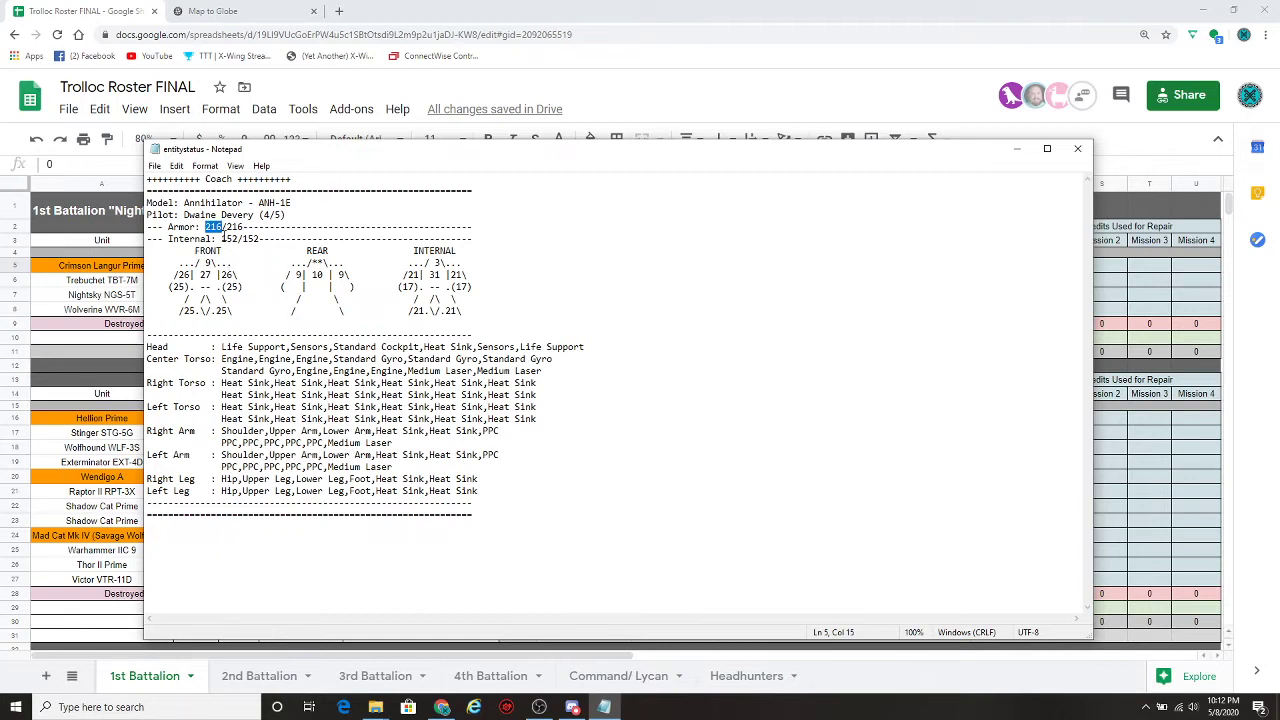
mouse_move(228, 229)
left_mouse_down()
mouse_move(247, 229)
mouse_move(208, 229)
mouse_move(221, 229)
left_mouse_up()
left_click(1017, 148)
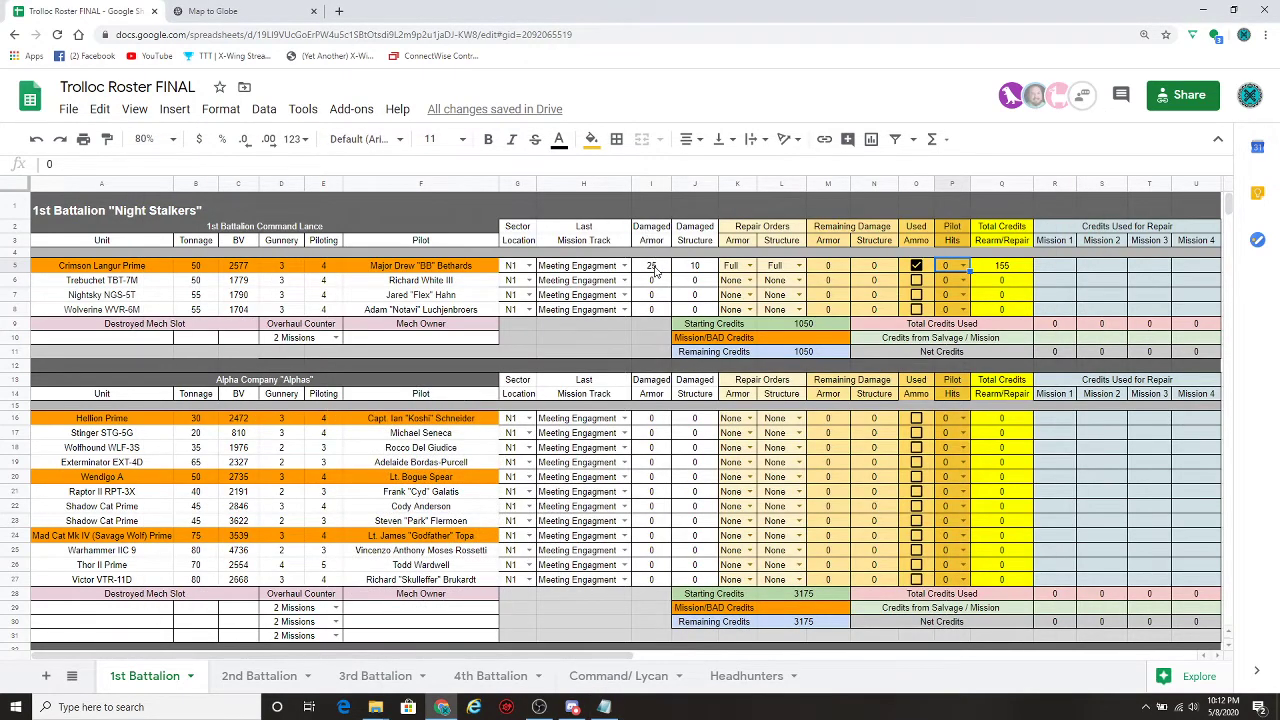
left_click(604, 707)
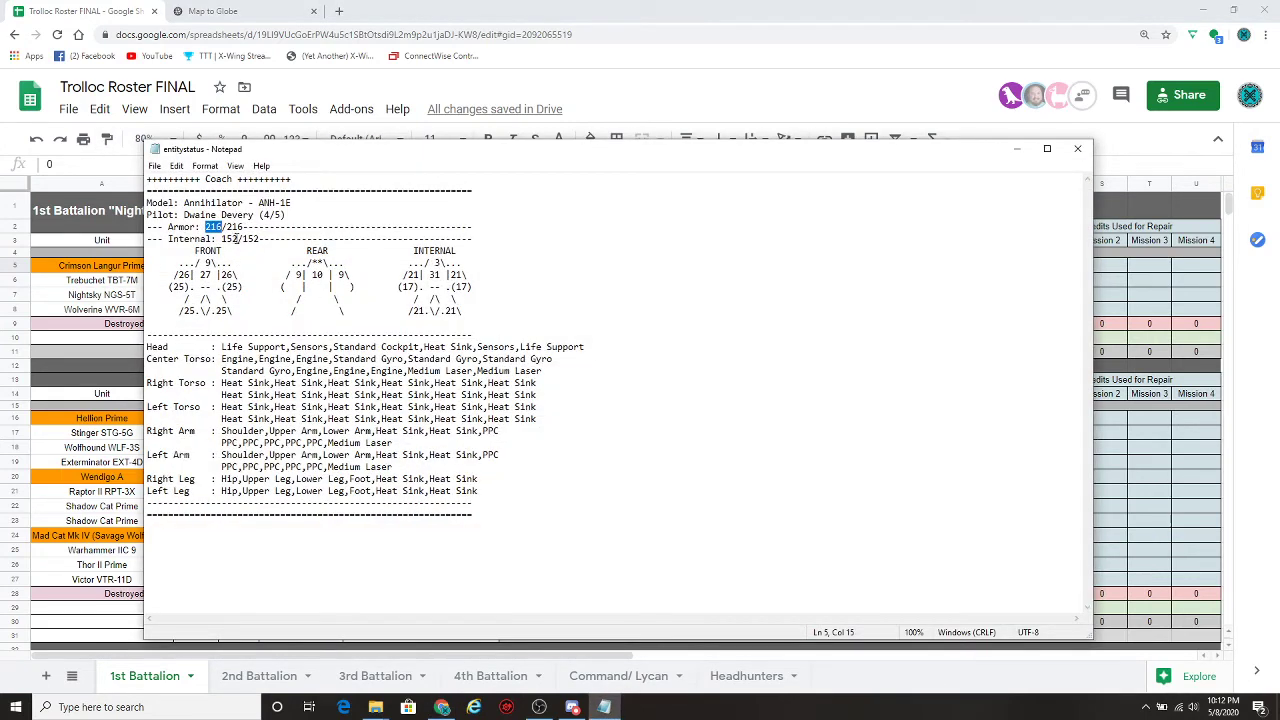
left_click_drag(241, 239, 247, 239)
left_click_drag(221, 239, 233, 239)
left_click(1017, 149)
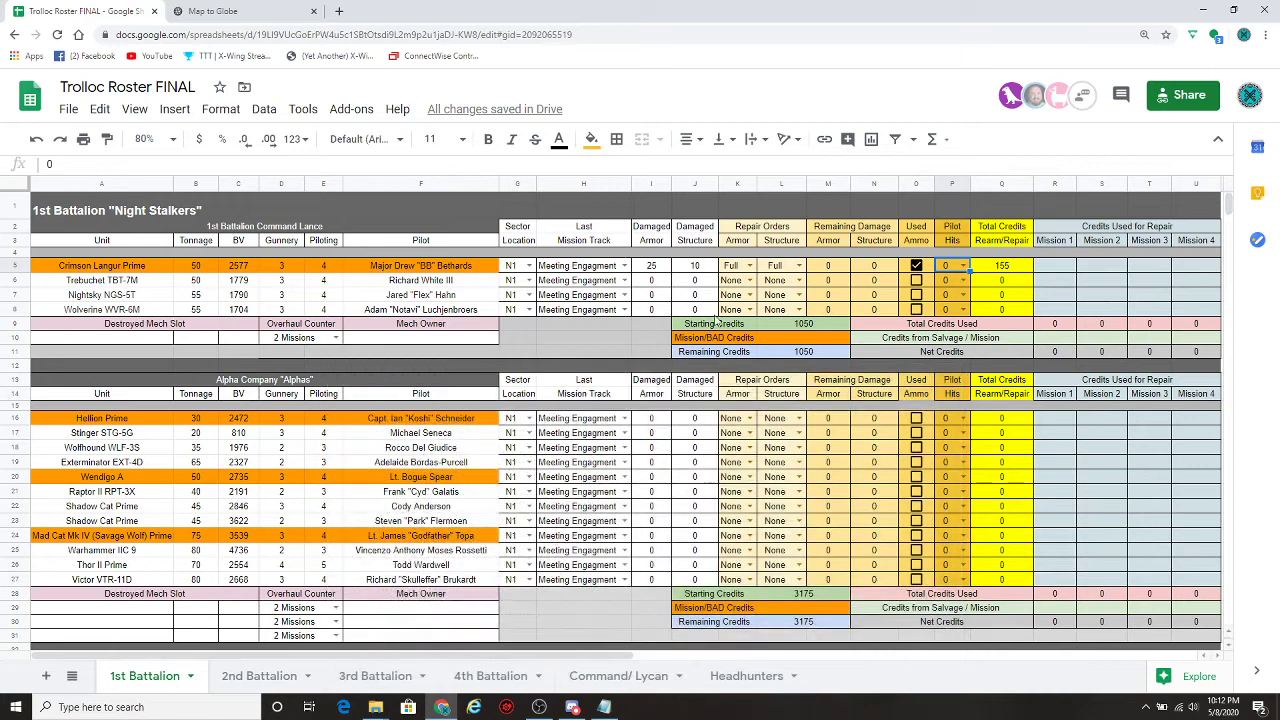
- Set the Crimson Langur Prime's armor and structure repair orders to None and clear its used ammo mark
left_click(750, 268)
left_click(740, 336)
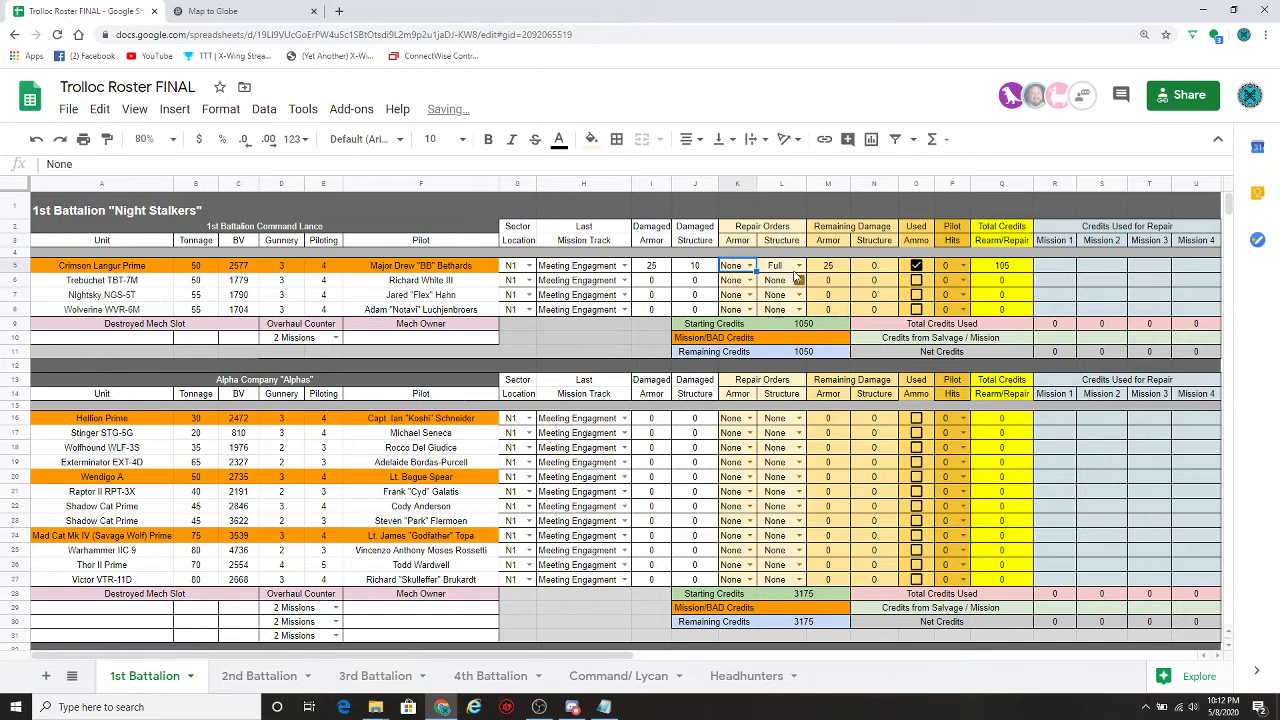
left_click(798, 268)
left_click(786, 334)
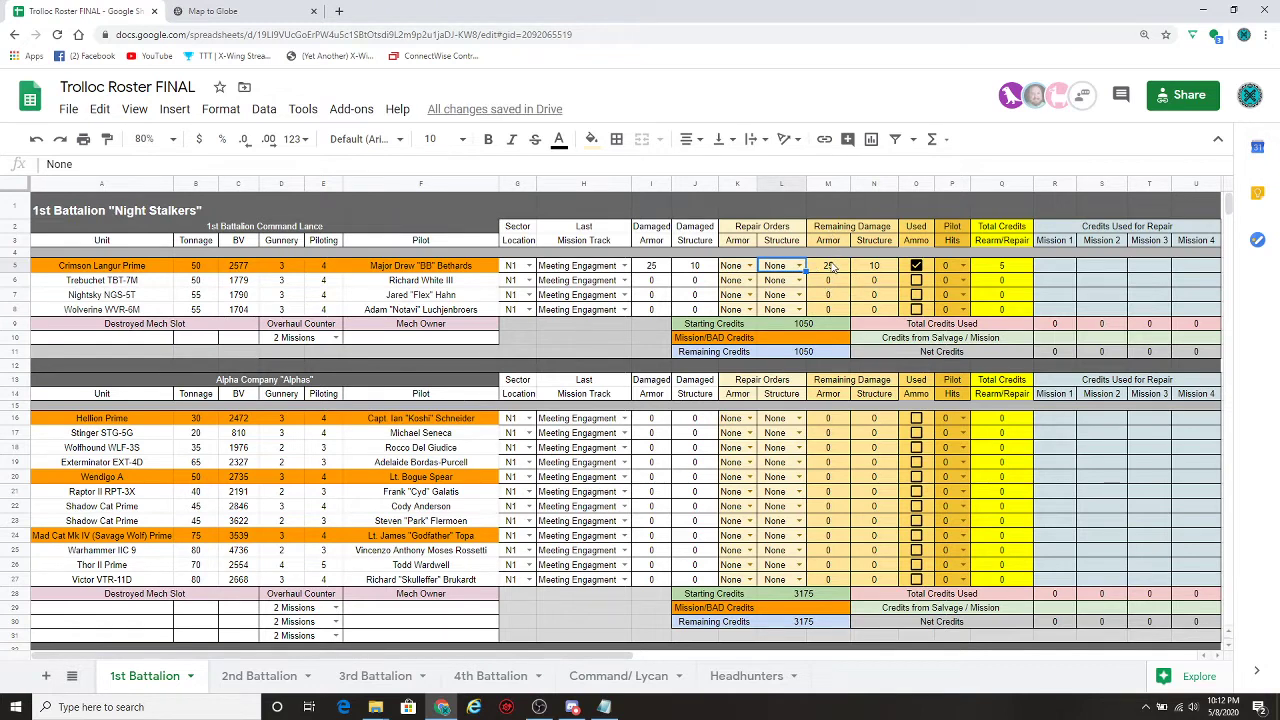
left_click(916, 266)
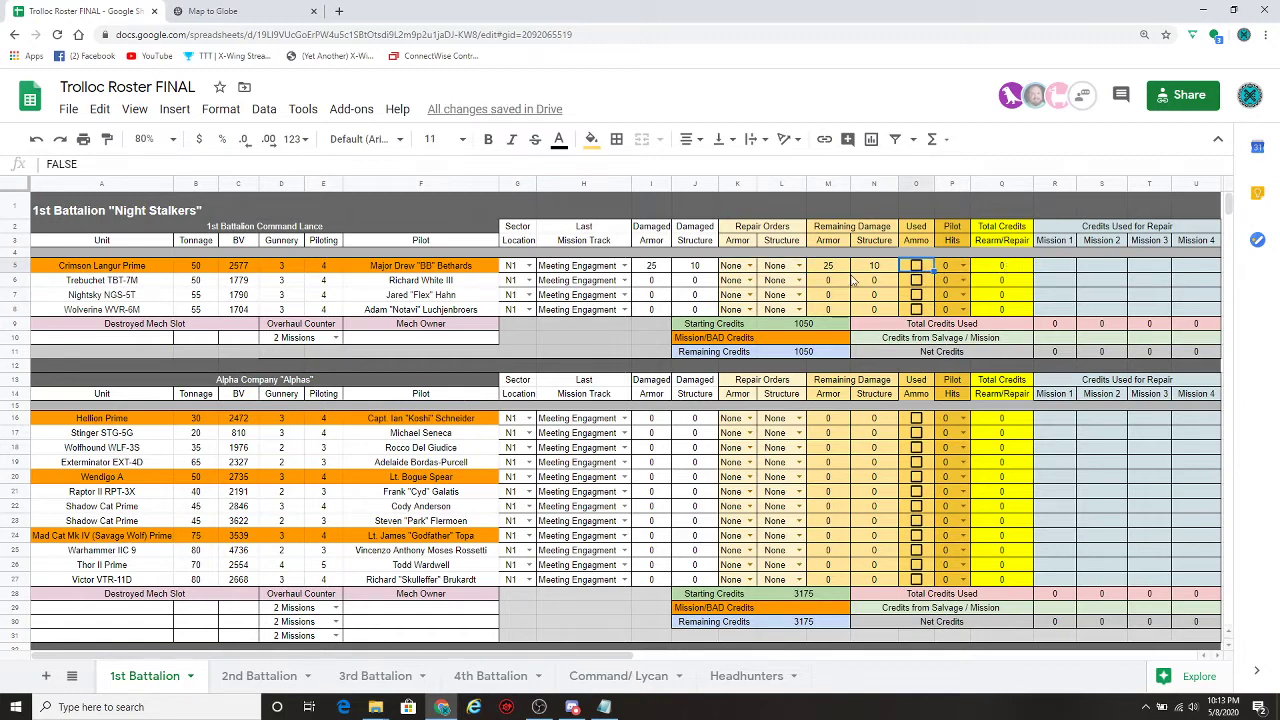
- Set the Crimson Langur Prime's armor and structure repair orders to Full and mark its ammo as used
left_click(745, 265)
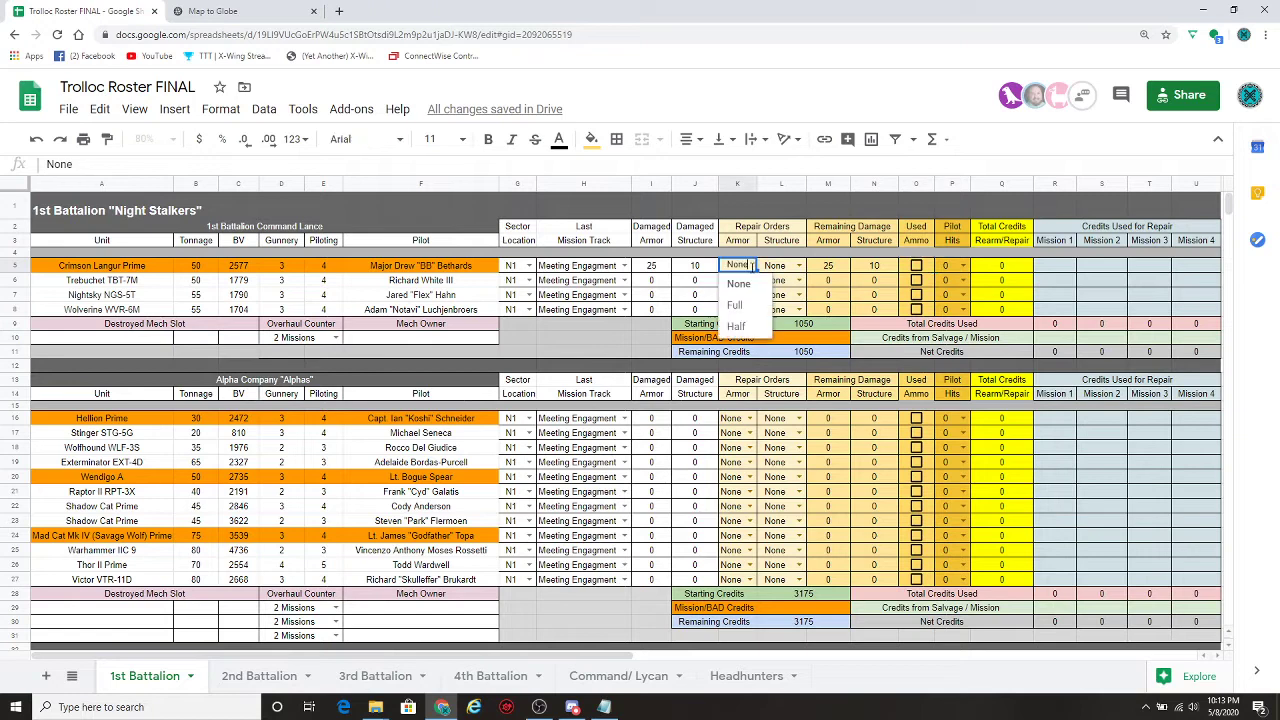
left_click(732, 317)
left_click(797, 266)
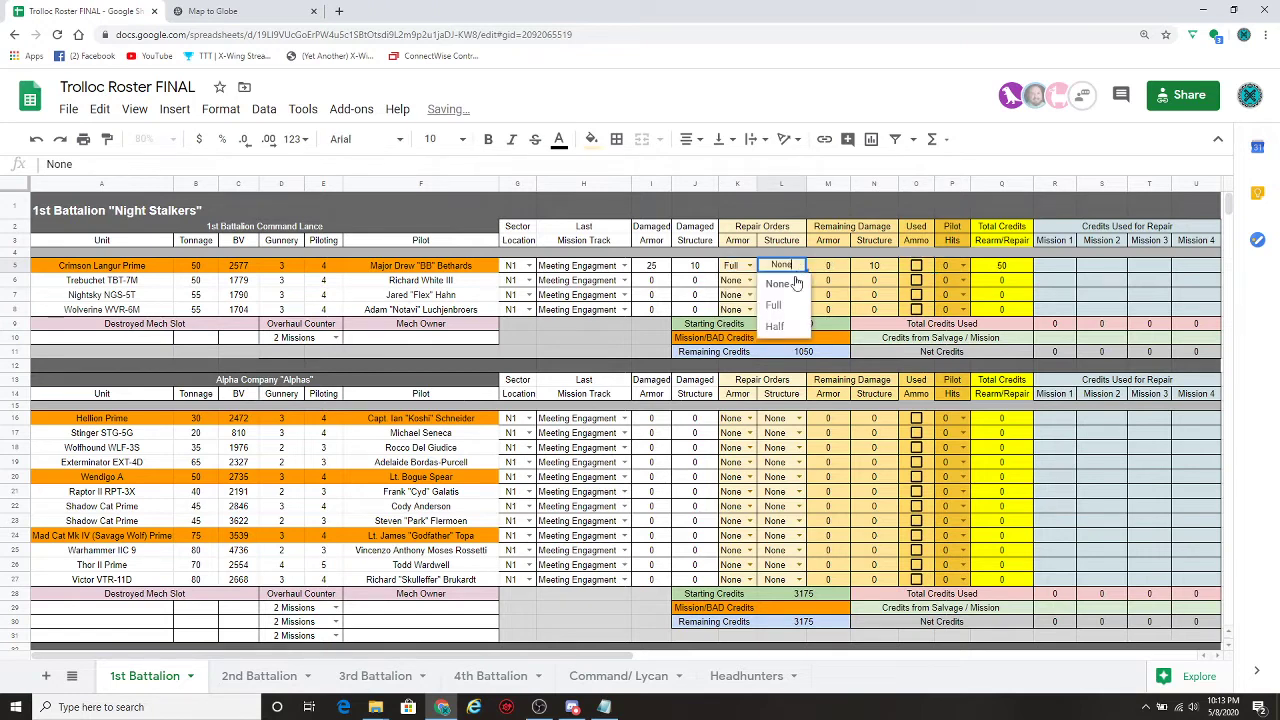
left_click(790, 318)
left_click(915, 266)
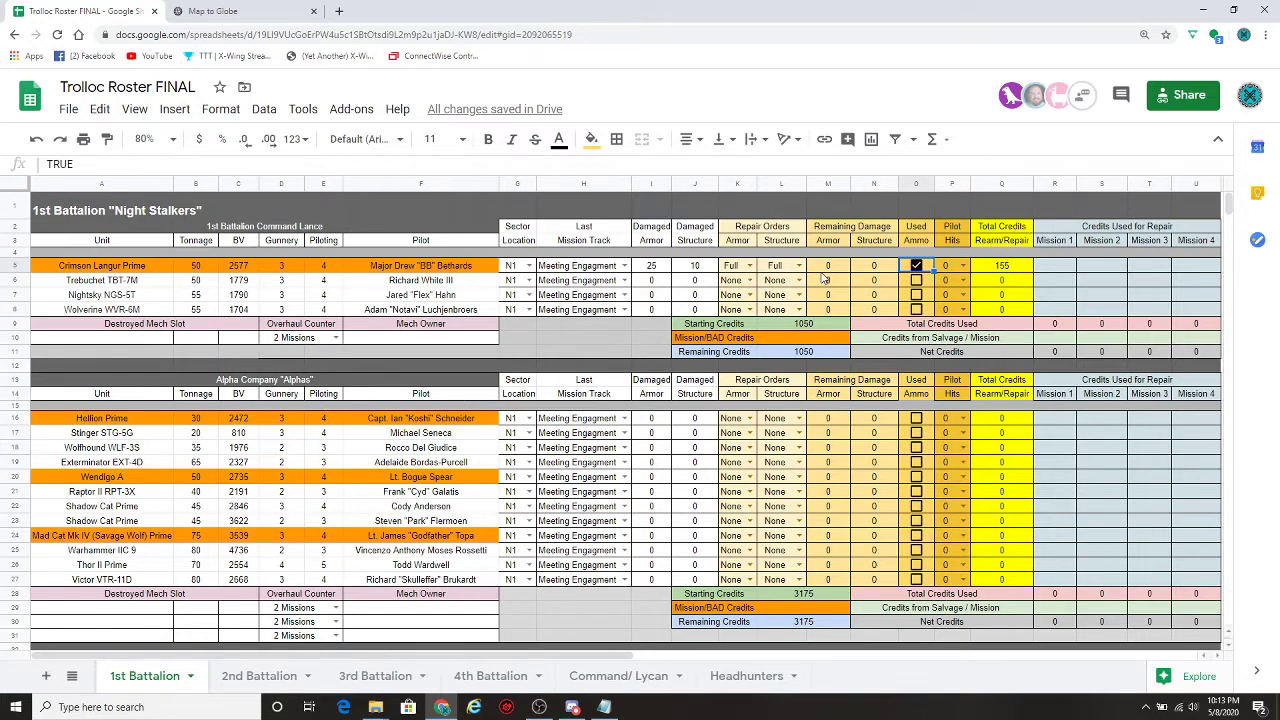
- Enter 155 as the Crimson Langur Prime's credits used for repair in Mission 1
left_click(1062, 268)
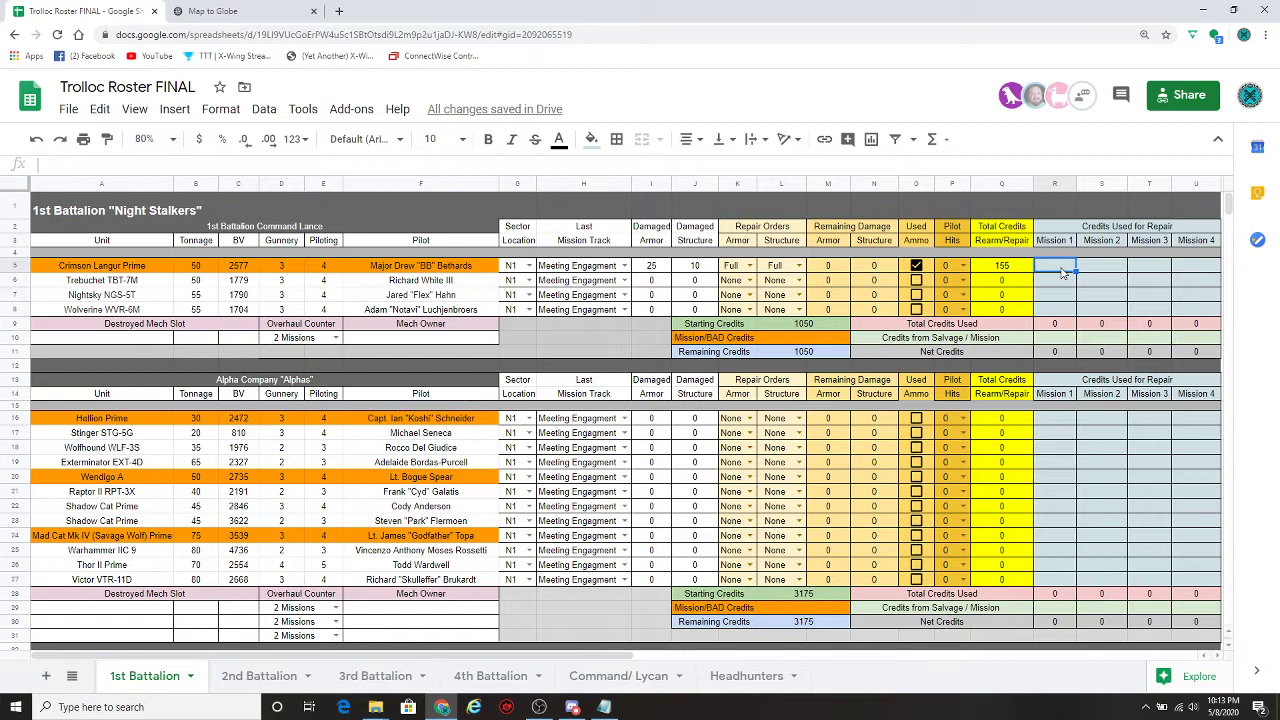
type("155")
left_click(1080, 268)
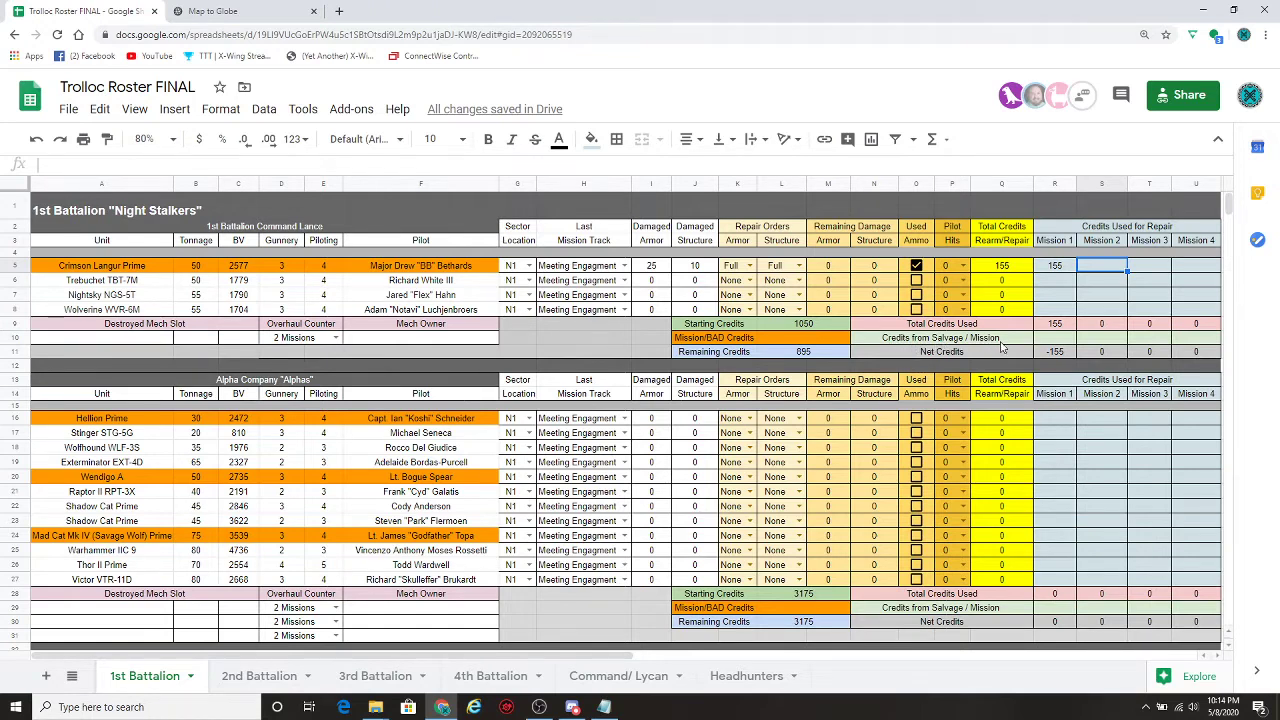
- Enter 350 as the Command Lance's credits from salvage/mission for Mission 1
left_click(1052, 340)
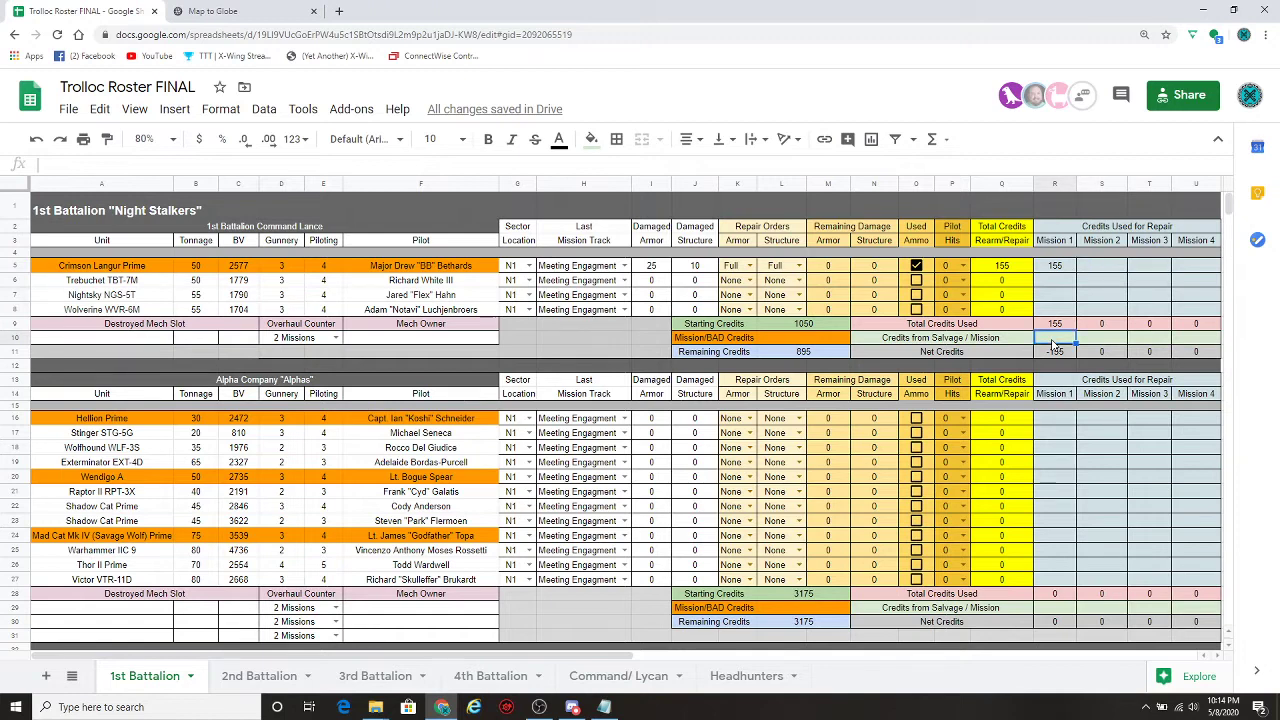
type("300")
type("350")
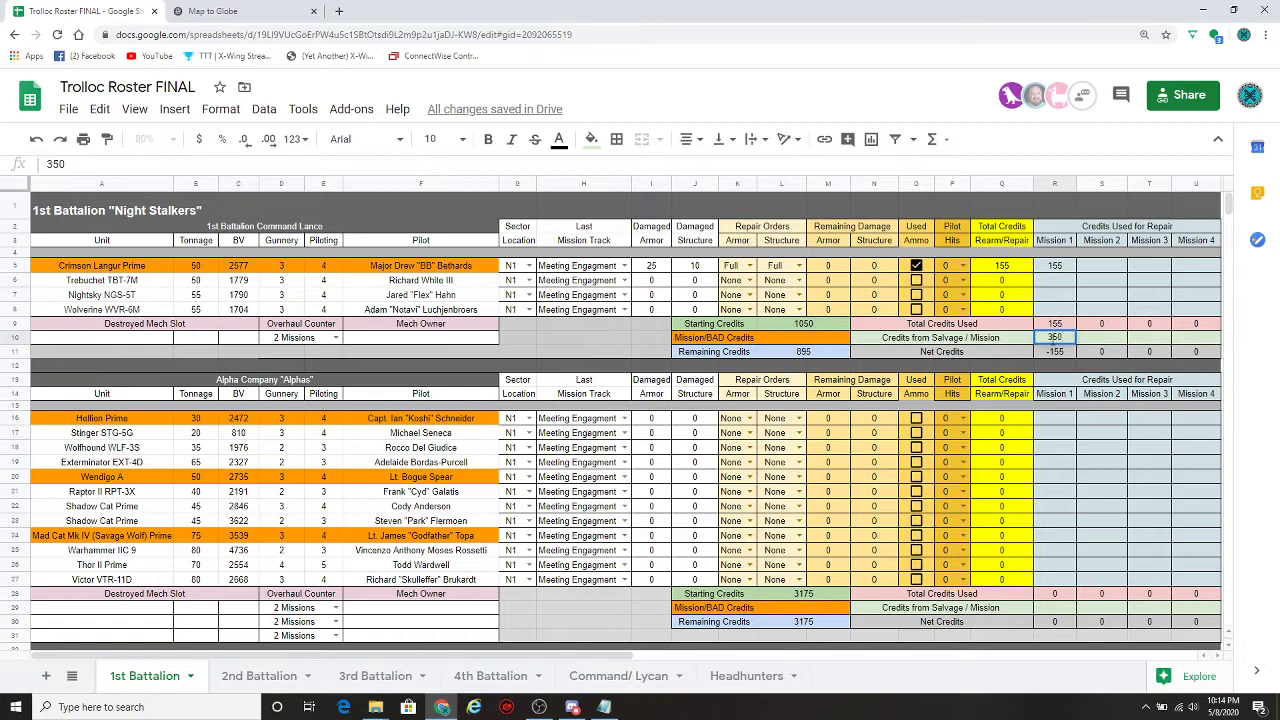
key("Return")
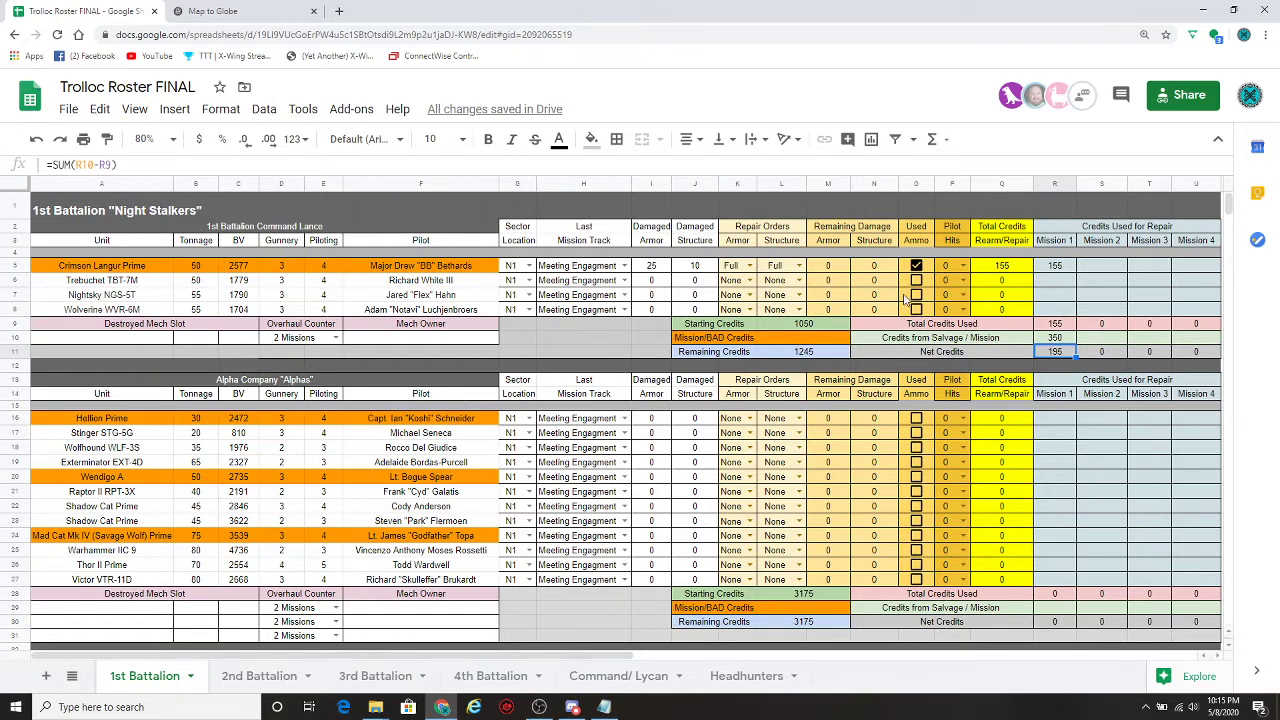
left_click(1057, 284)
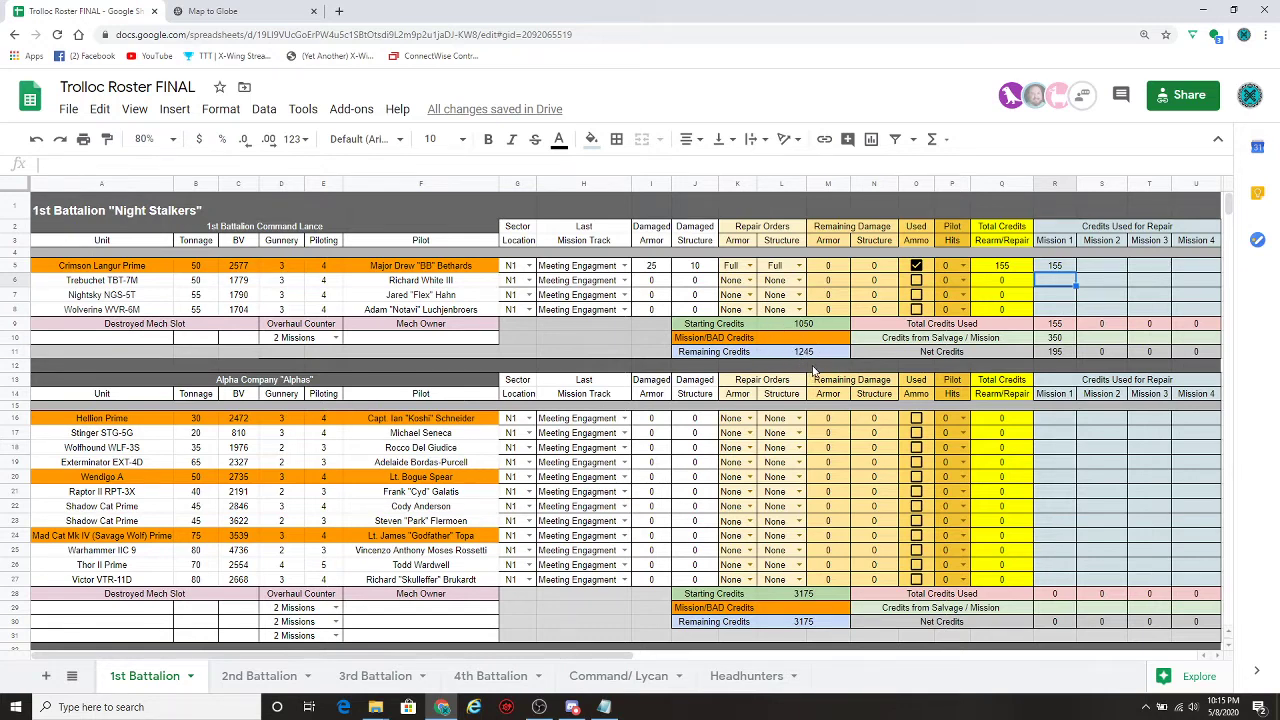
scroll(815, 371, "down", 1)
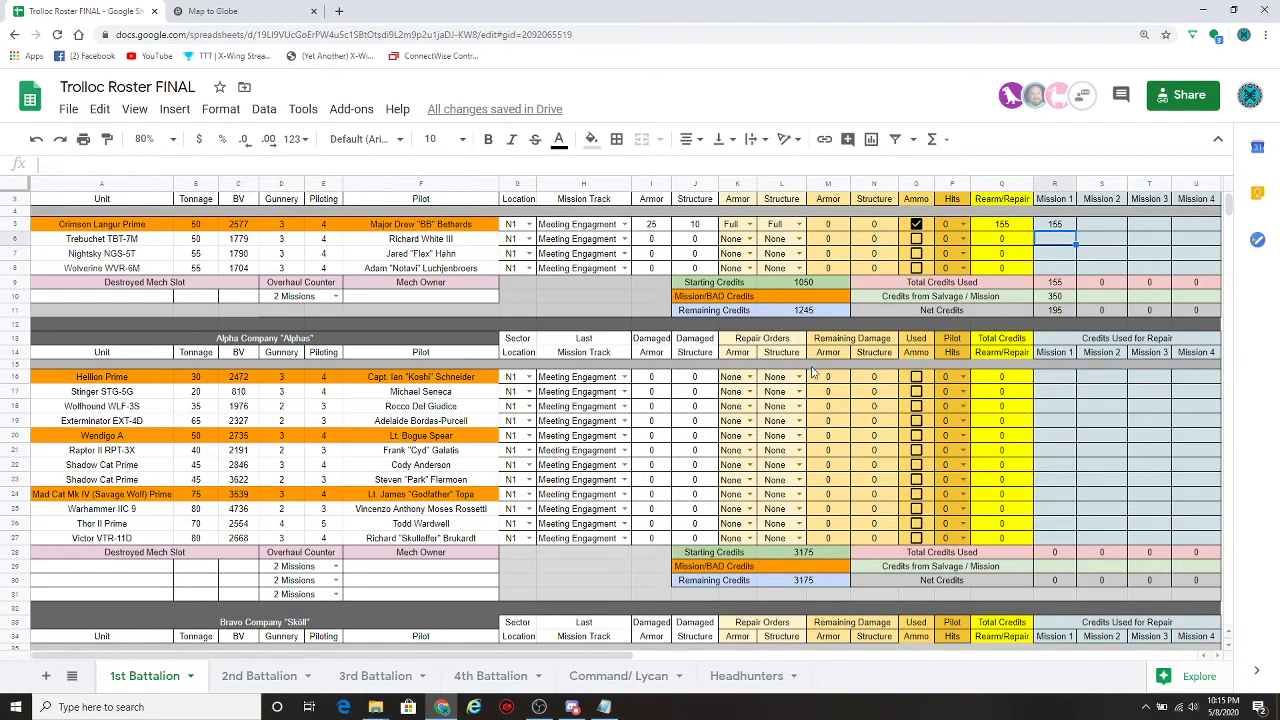
scroll(815, 371, "up", 1)
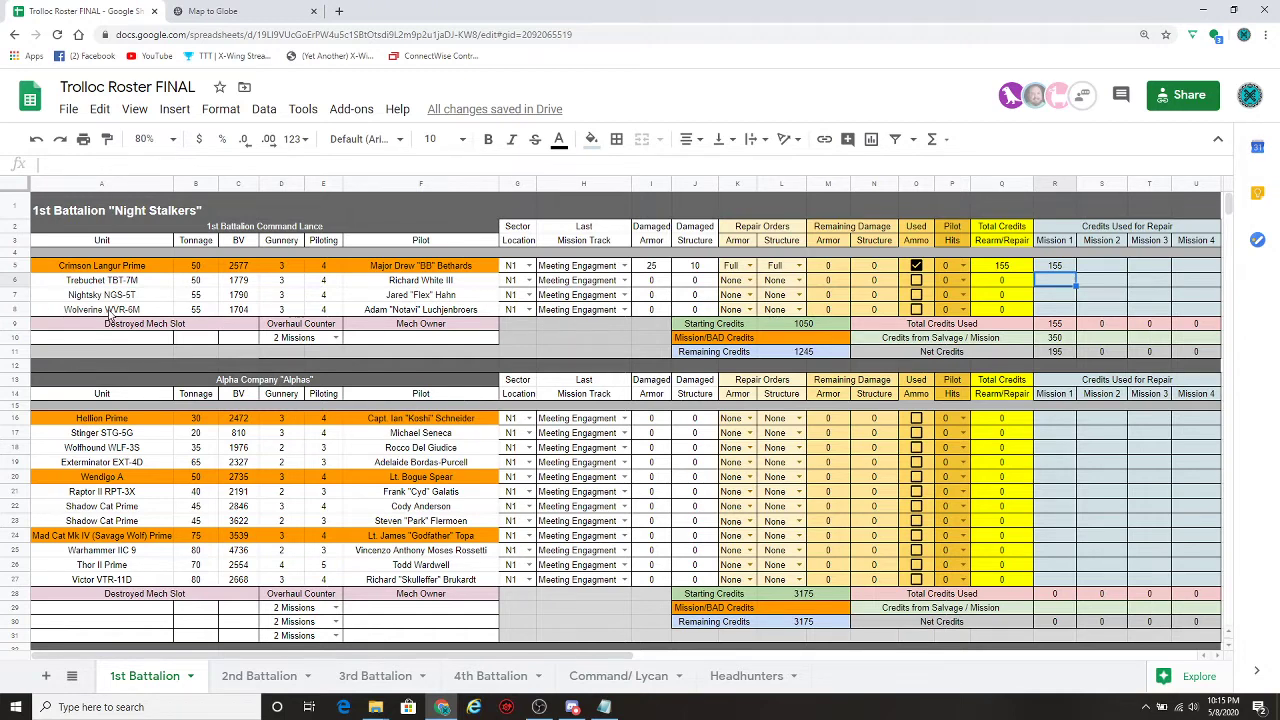
- Copy the unit name Wolverine WVR-6M into the Command Lance's destroyed mech slot
left_click(110, 312)
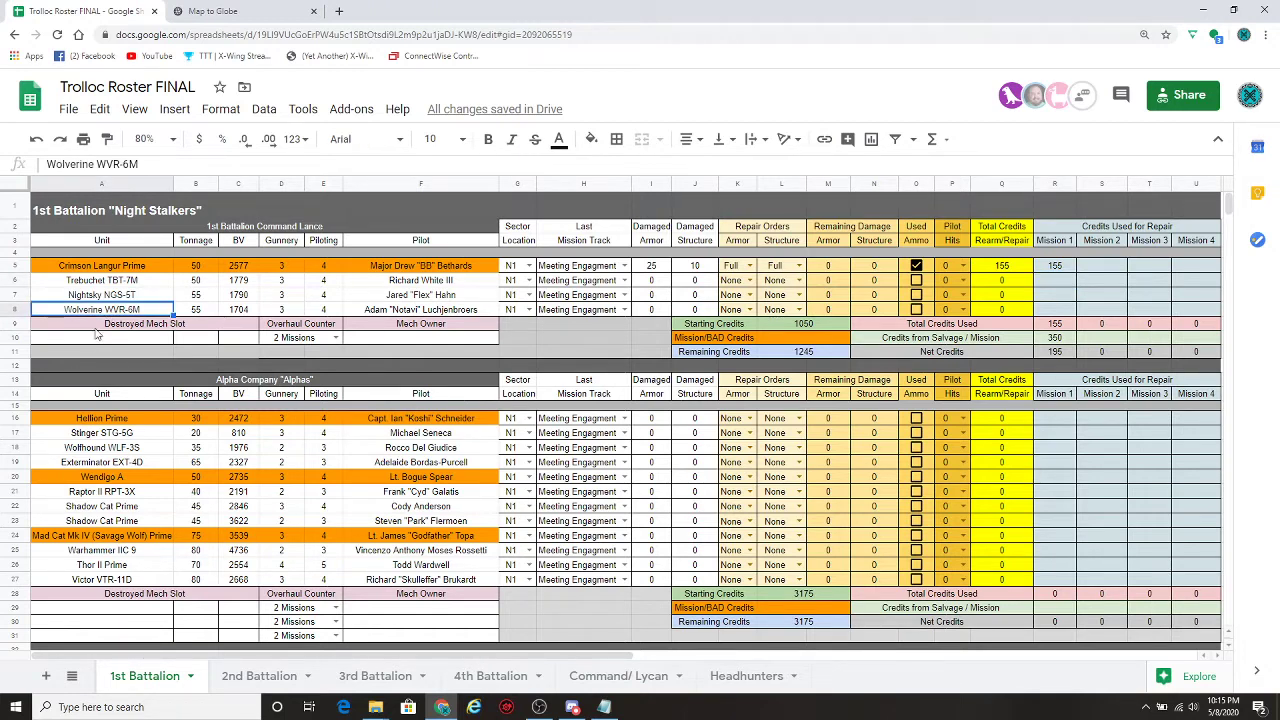
key("ctrl+c")
left_click(95, 343)
key("ctrl+v")
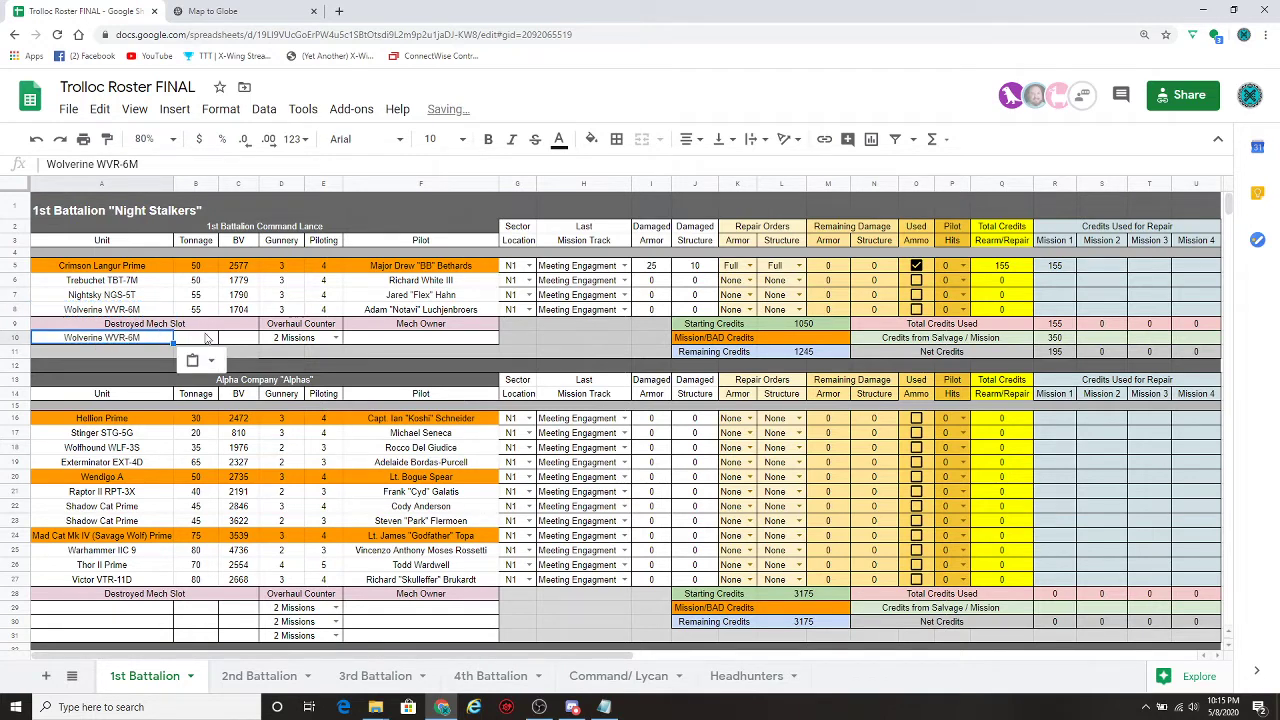
- Copy the Wolverine WVR-6M's tonnage of 55 into its destroyed mech entry, undoing any misplaced paste
left_click(198, 311)
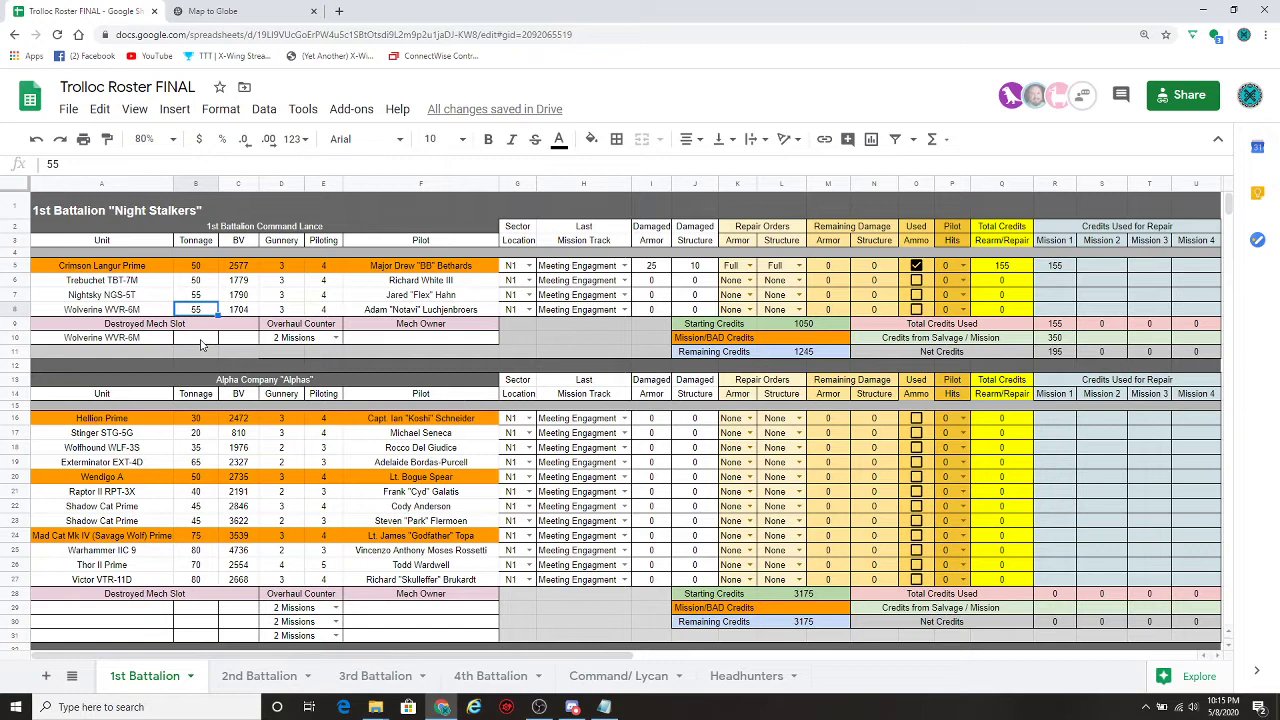
key("ctrl+v")
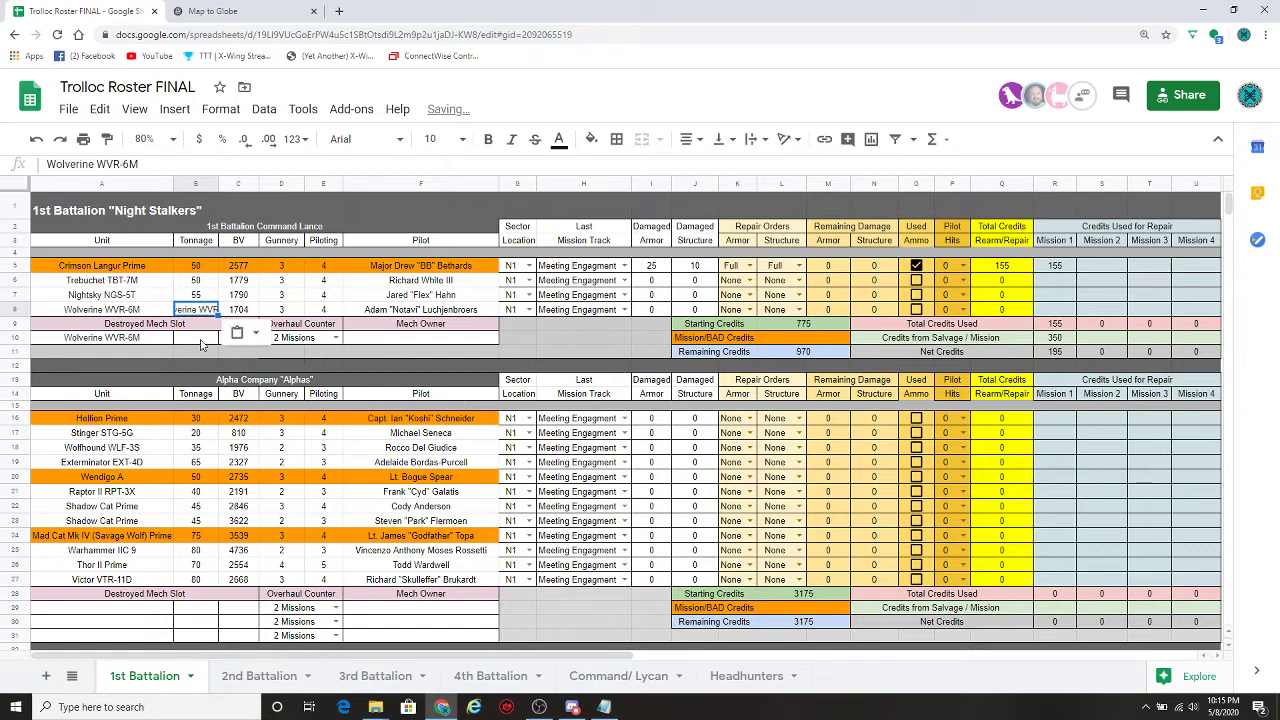
key("ctrl+z")
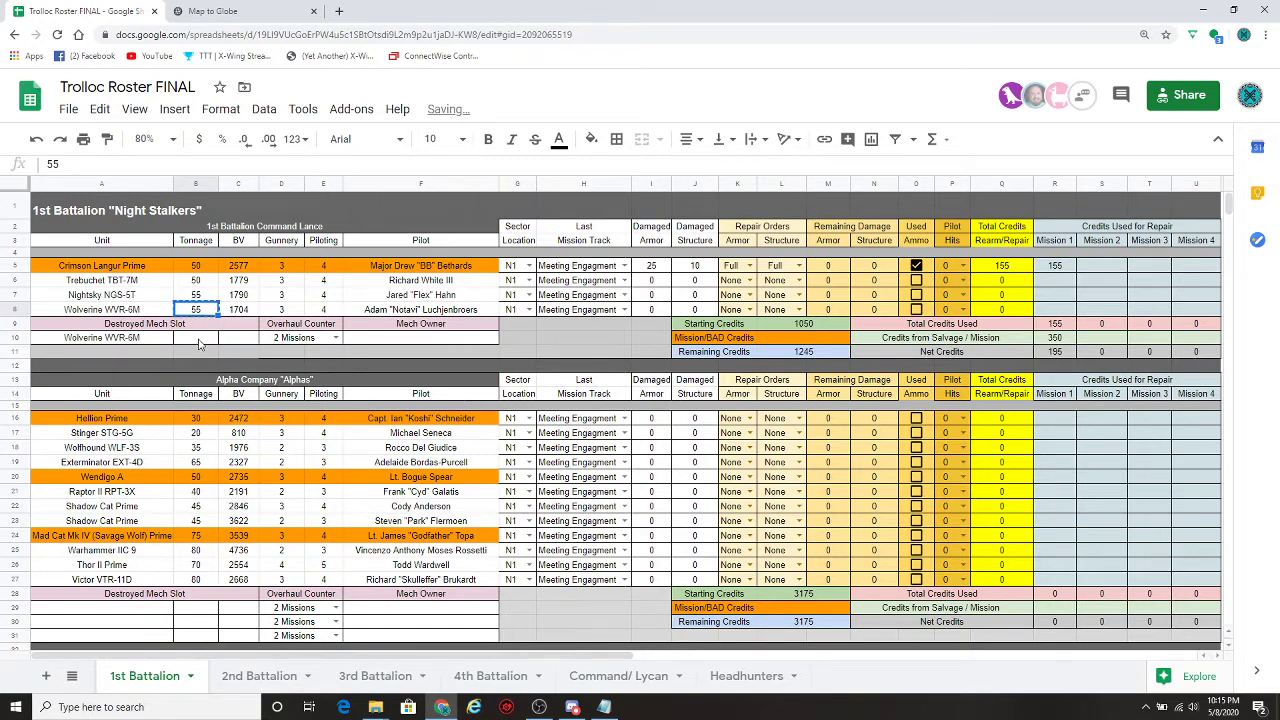
key("ctrl+c")
left_click(198, 340)
key("ctrl+v")
- Copy the Wolverine WVR-6M's BV of 1704 into its destroyed mech entry
left_click(238, 311)
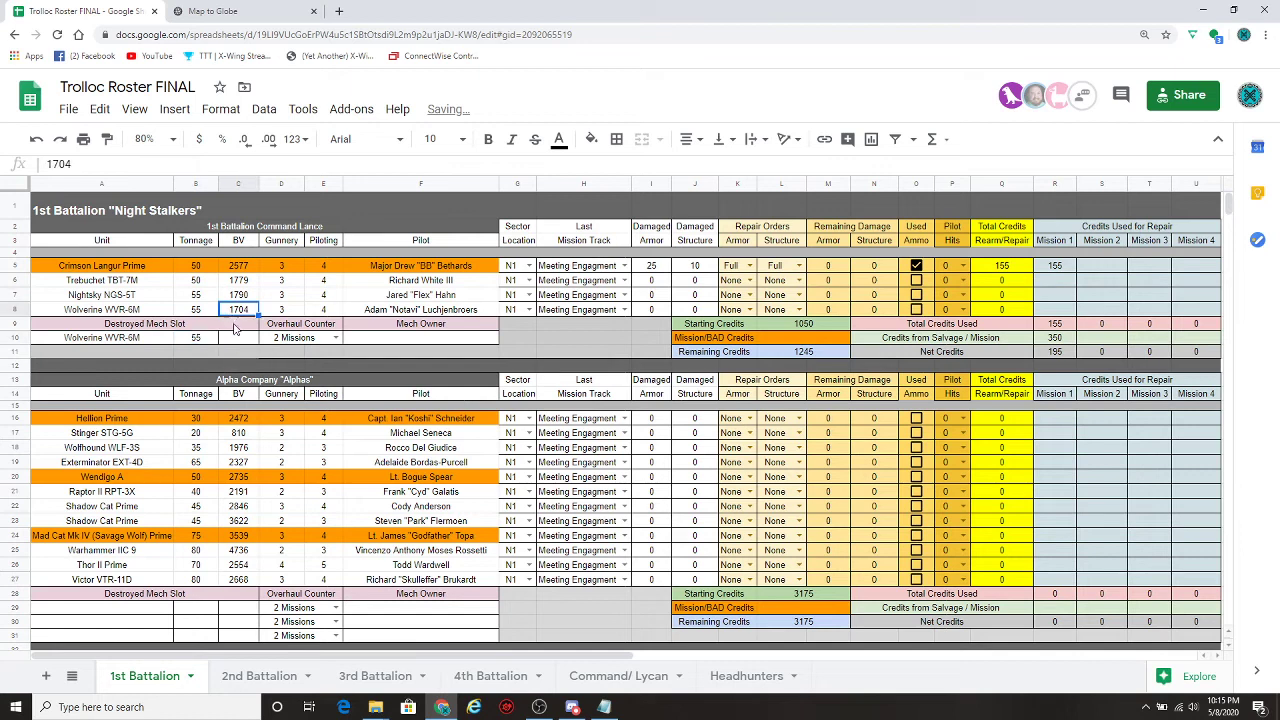
left_click(238, 340)
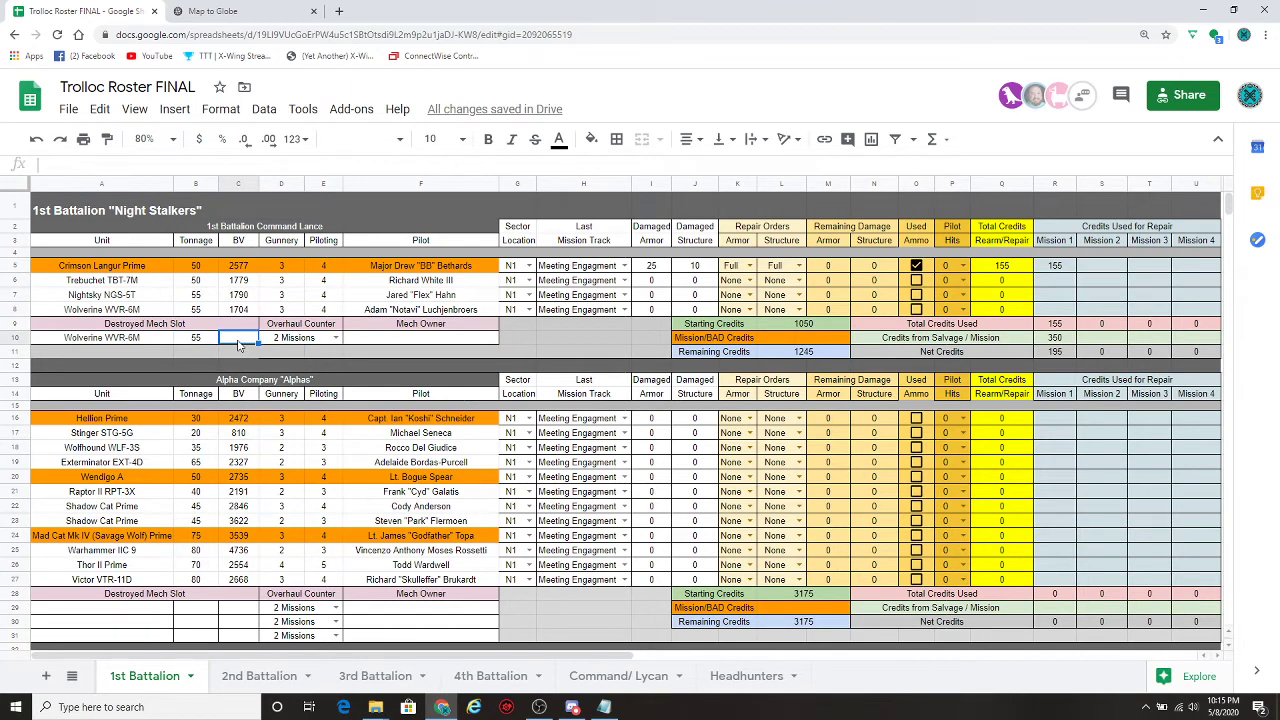
key("ctrl+v")
left_click(249, 316)
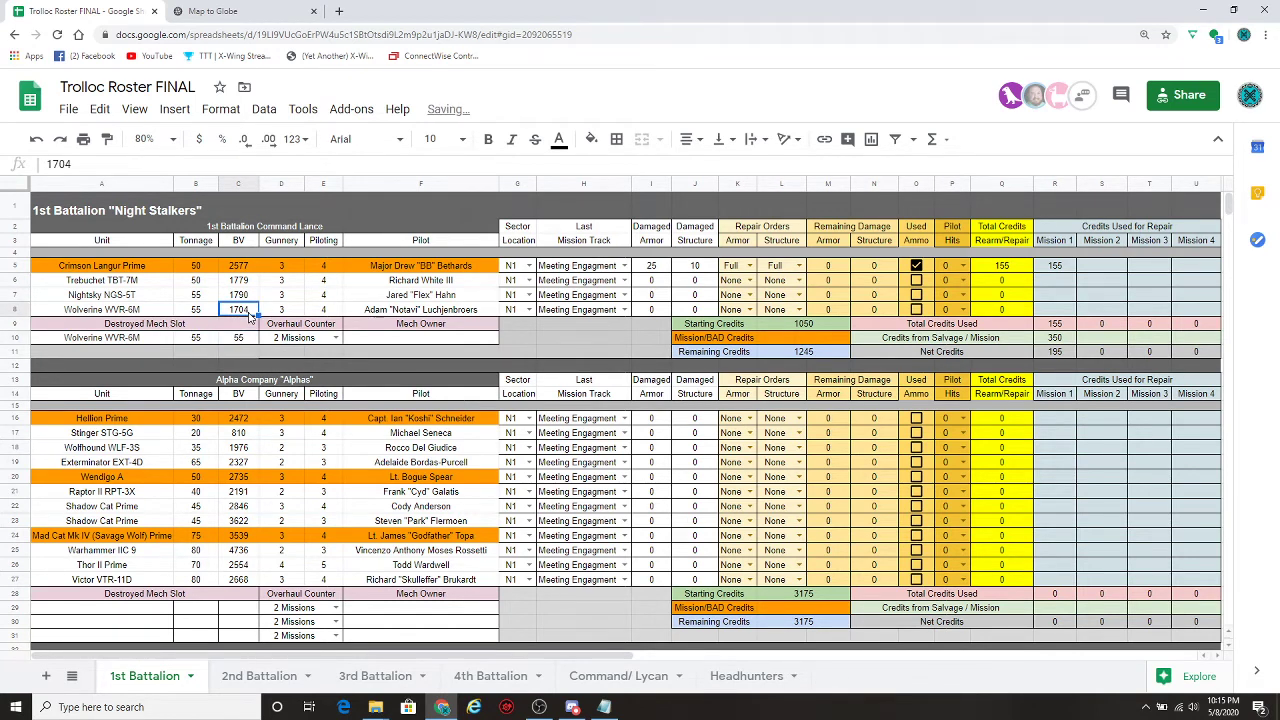
key("ctrl+c")
left_click(239, 341)
key("ctrl+v")
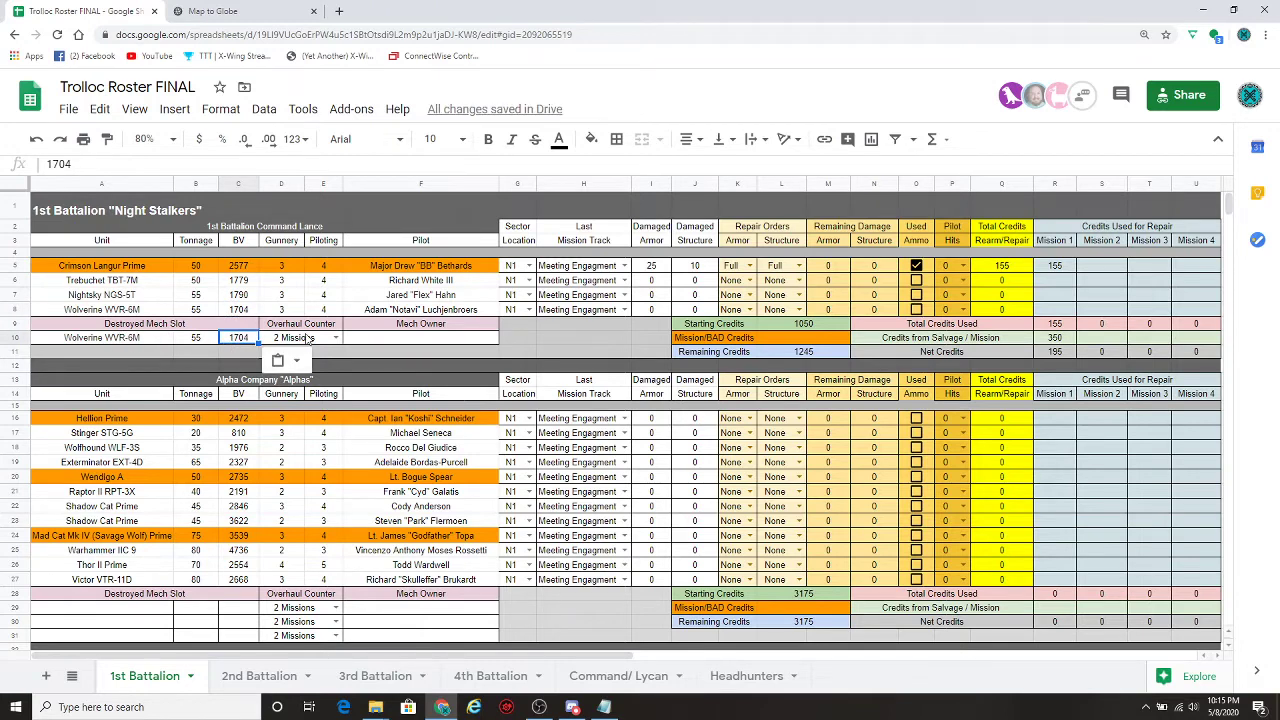
- Copy the Wolverine WVR-6M's pilot name into the Mech Owner field of its destroyed mech entry
left_click(437, 313)
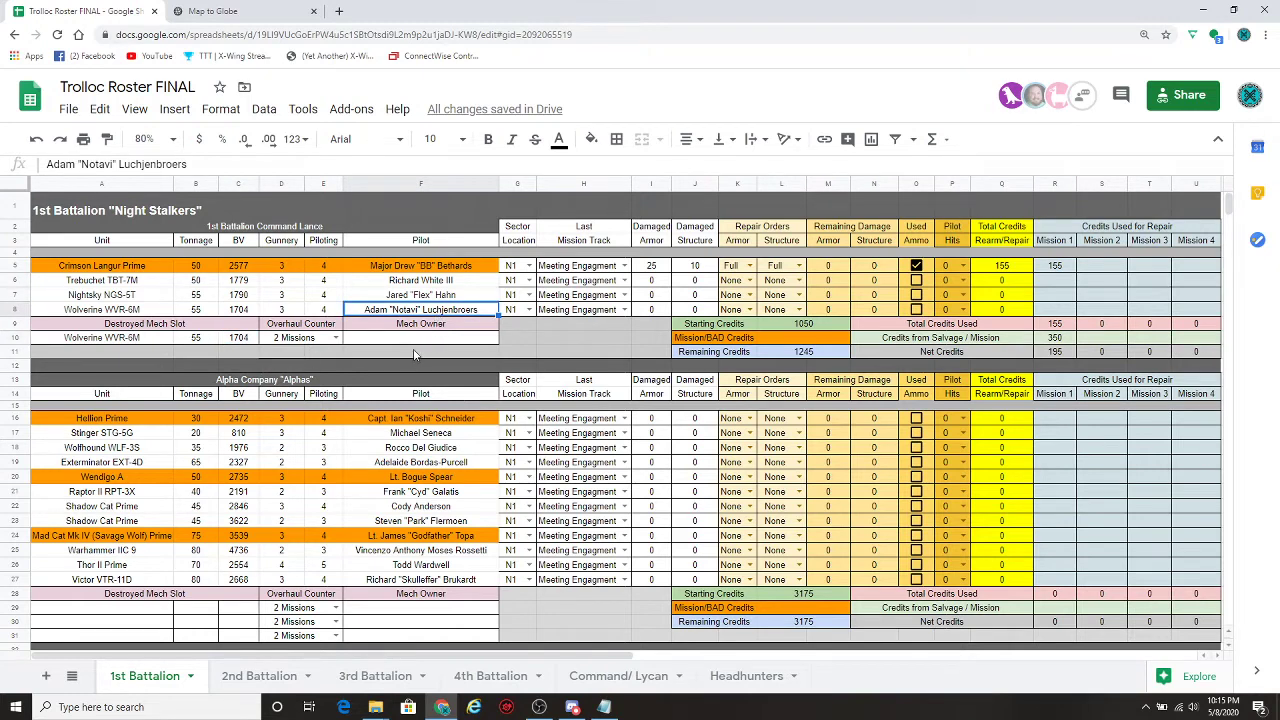
left_click(418, 341)
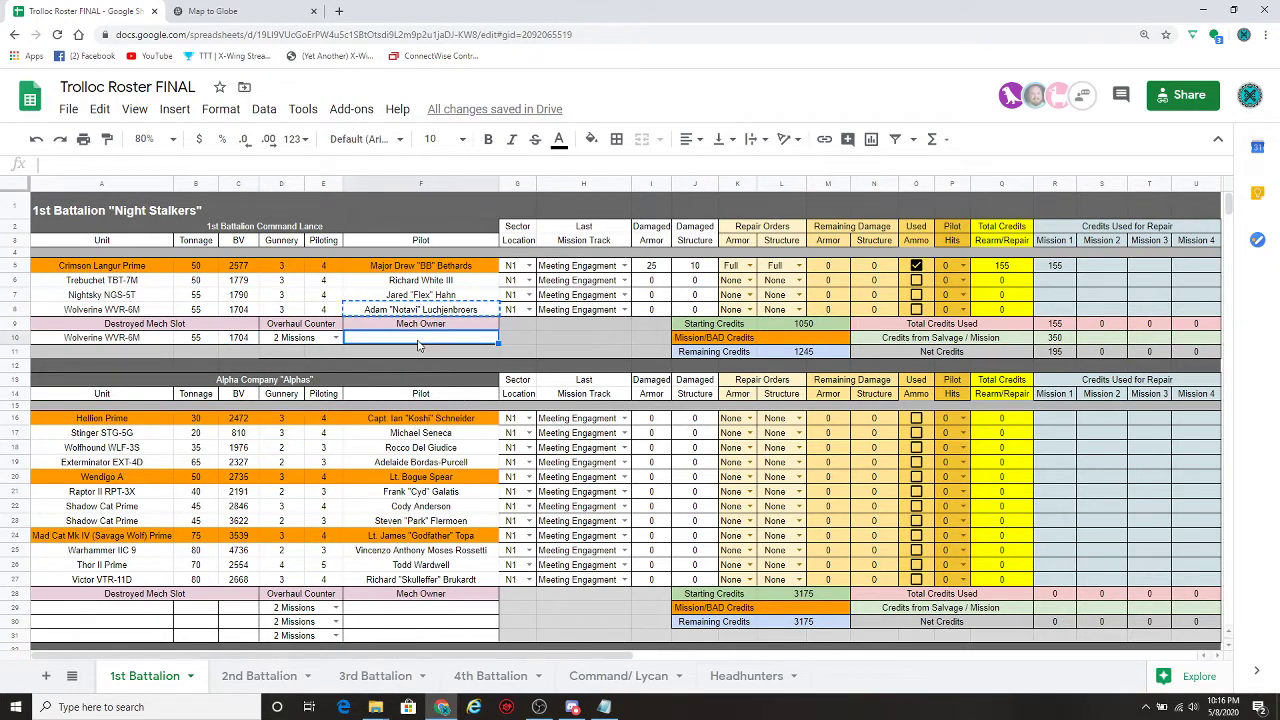
key("ctrl+v")
left_click(519, 328)
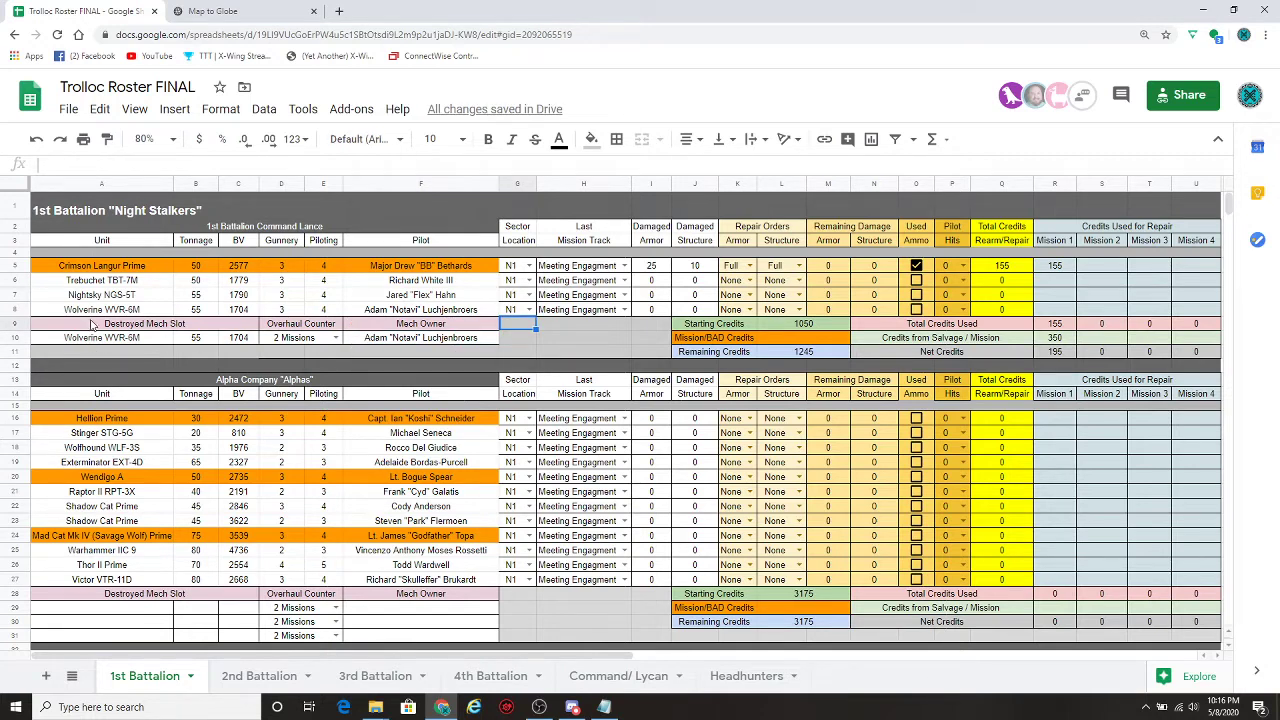
- Set the overhaul counter of the destroyed Wolverine WVR-6M to 2 Missions
left_click(145, 312)
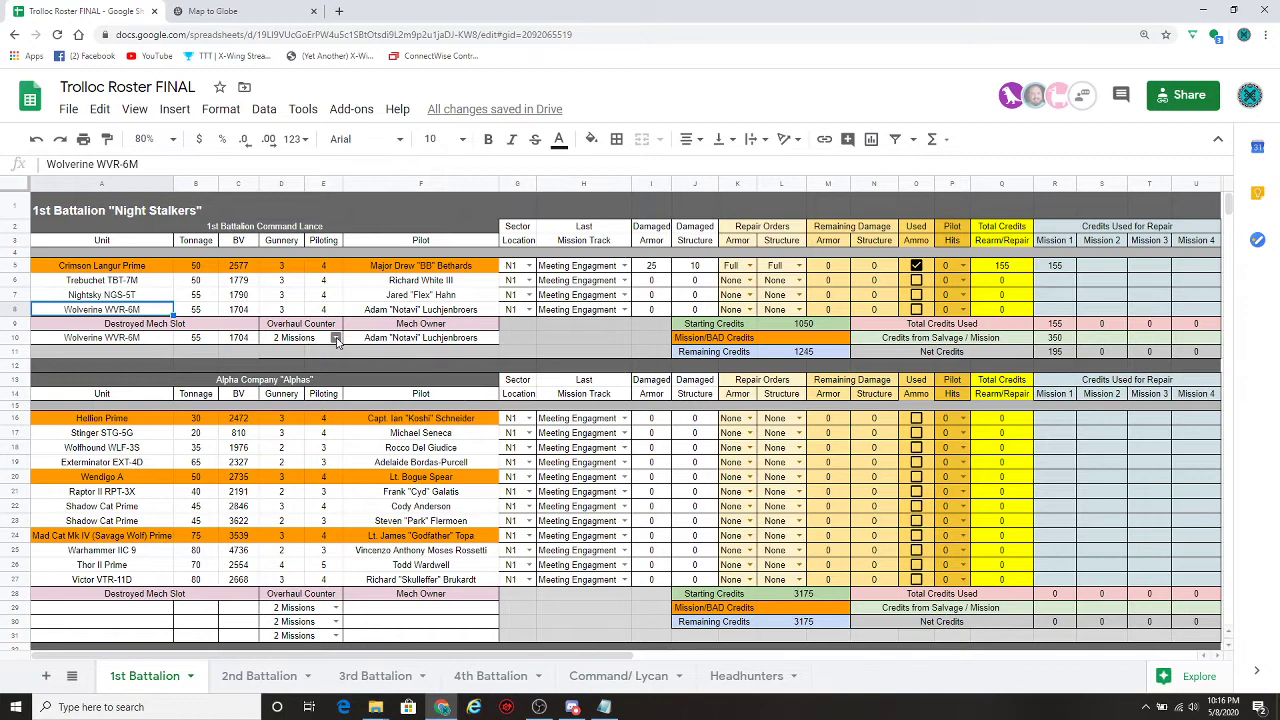
left_click(336, 338)
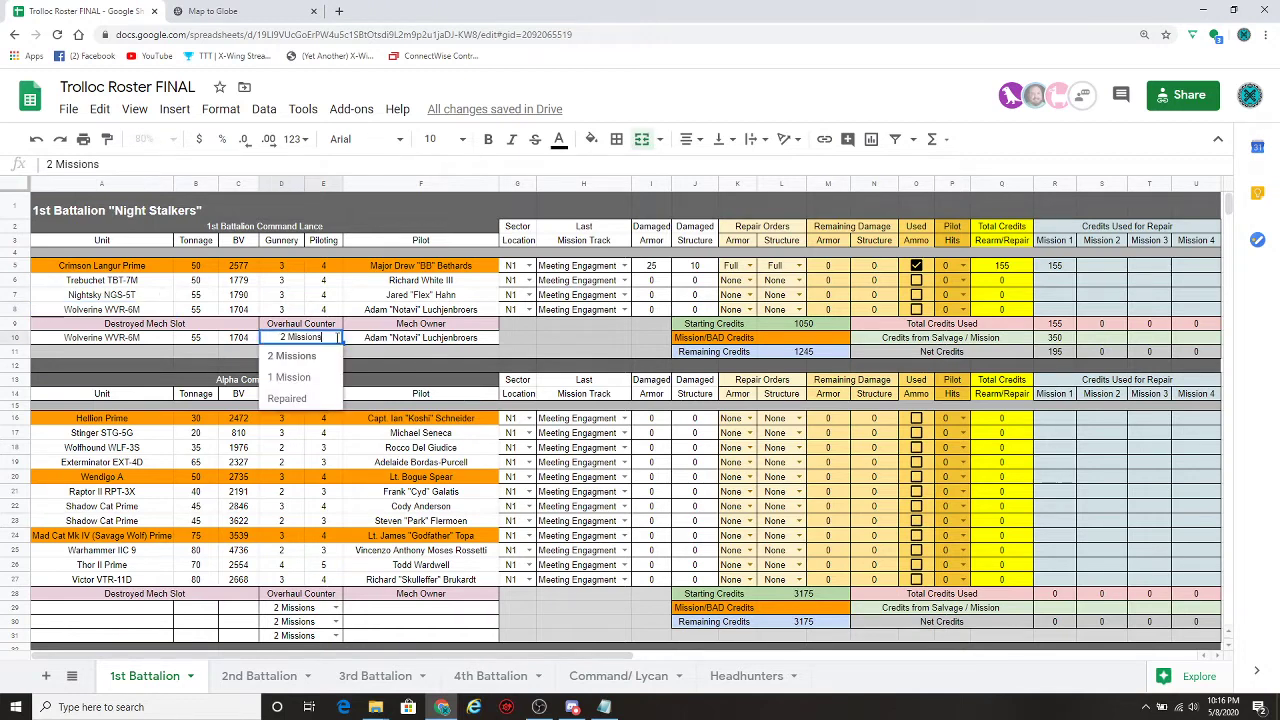
left_click(305, 358)
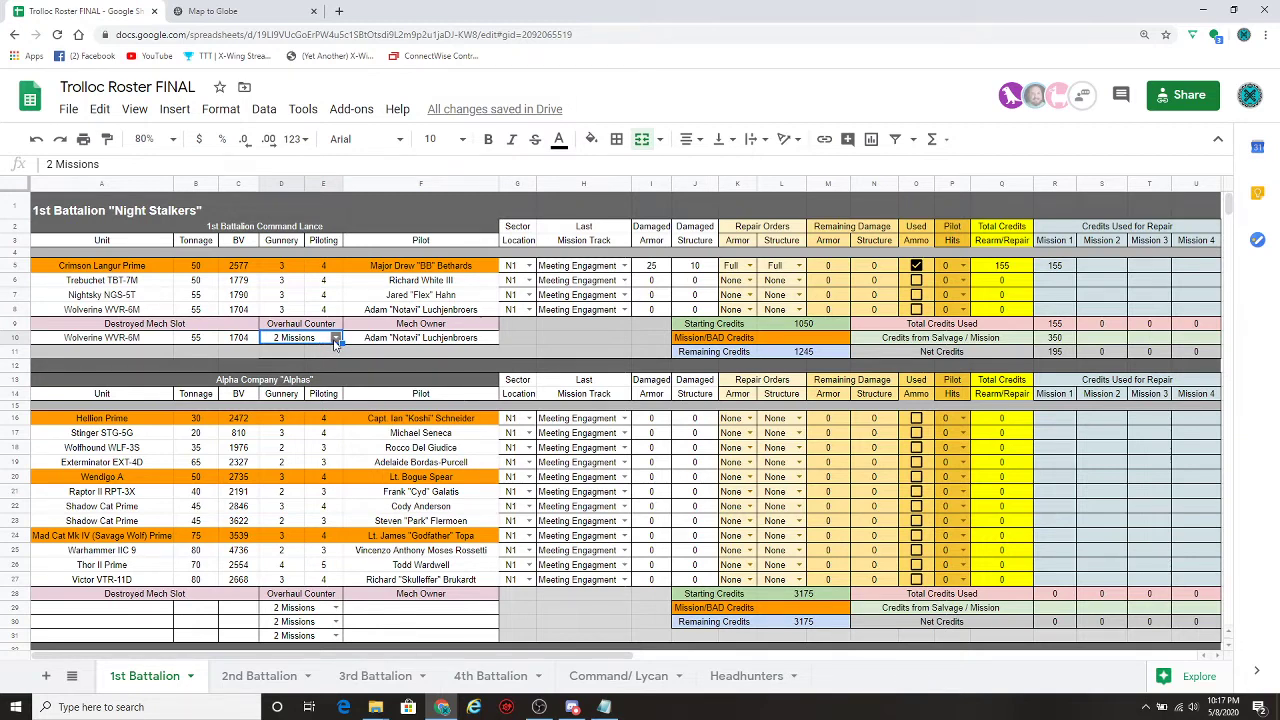
- Advance the destroyed Wolverine WVR-6M's overhaul counter to 1 Mission, and then to Repaired
left_click(336, 338)
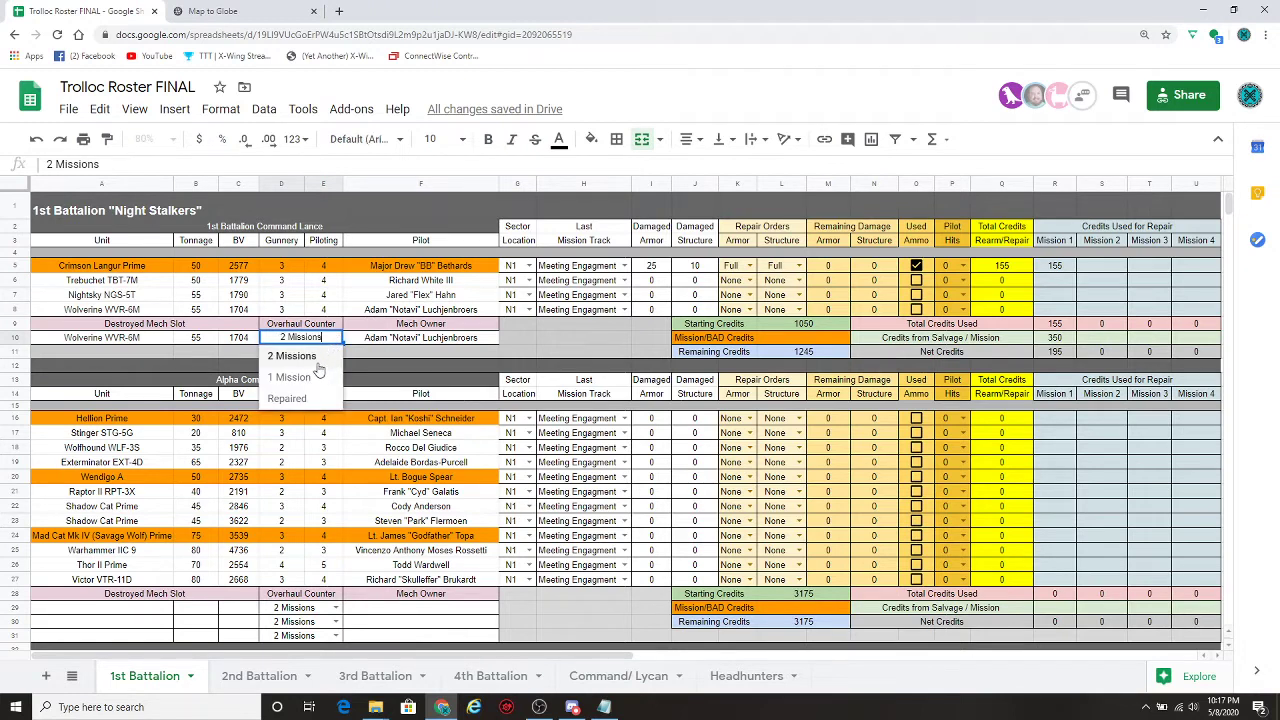
left_click(308, 380)
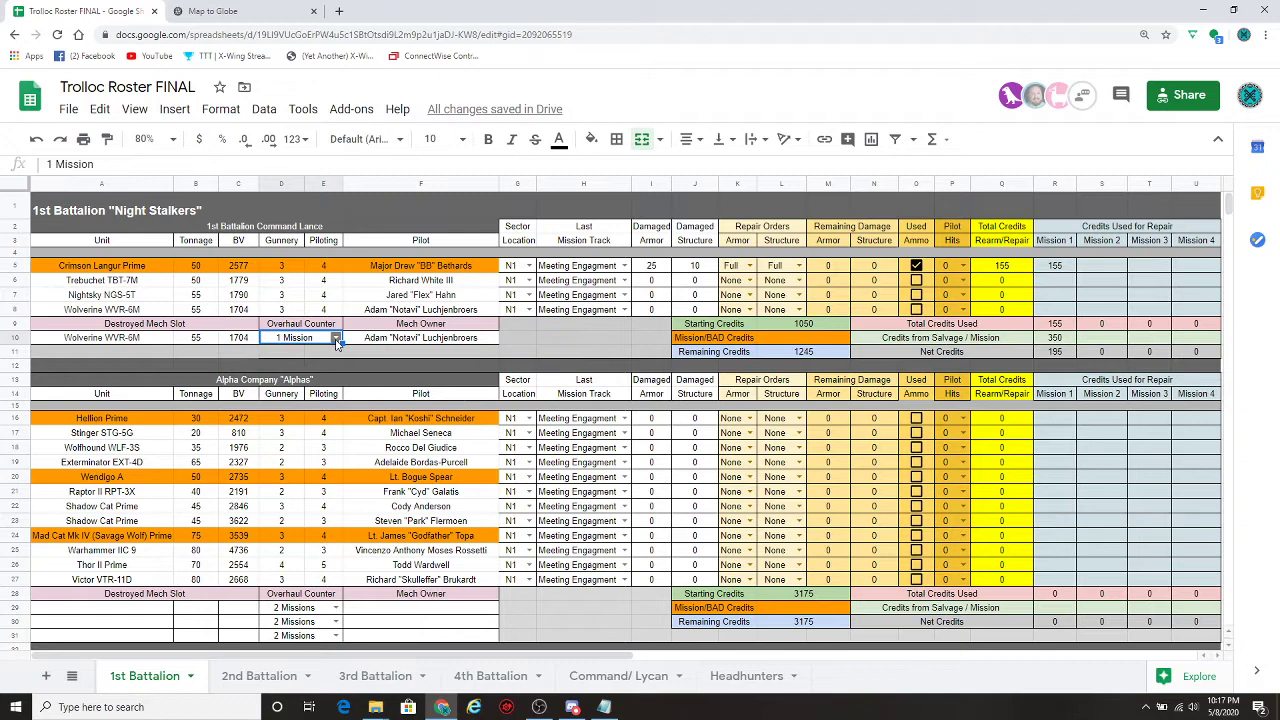
left_click(336, 338)
left_click(311, 364)
- Return the overhaul counter of the destroyed Wolverine WVR-6M to 1 Mission
scroll(118, 362, "down", 2)
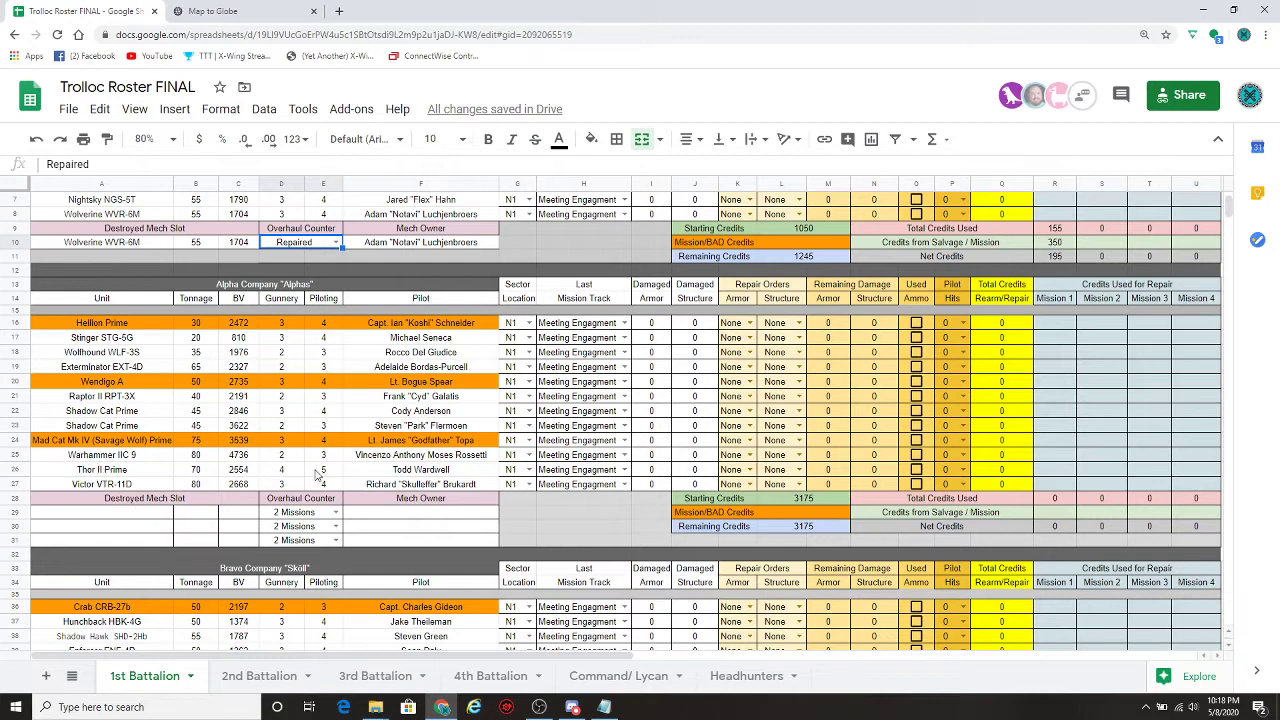
scroll(378, 537, "up", 1)
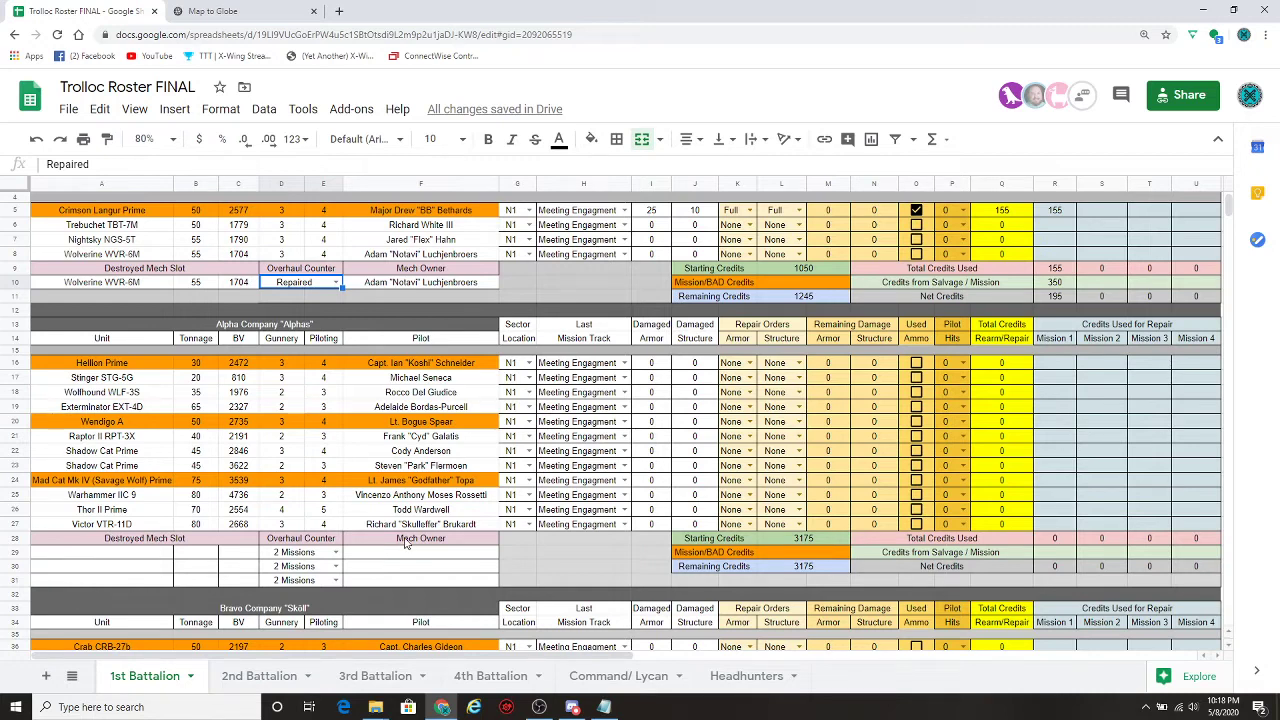
scroll(405, 543, "up", 2)
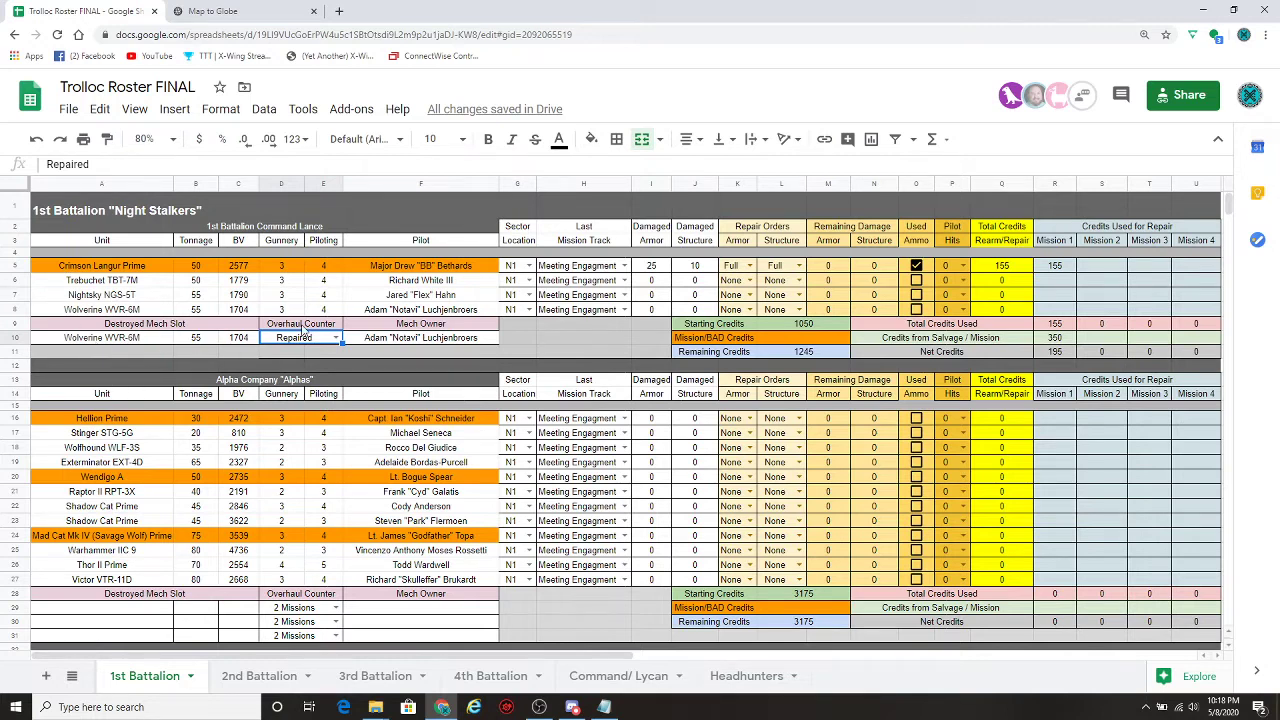
left_click(338, 344)
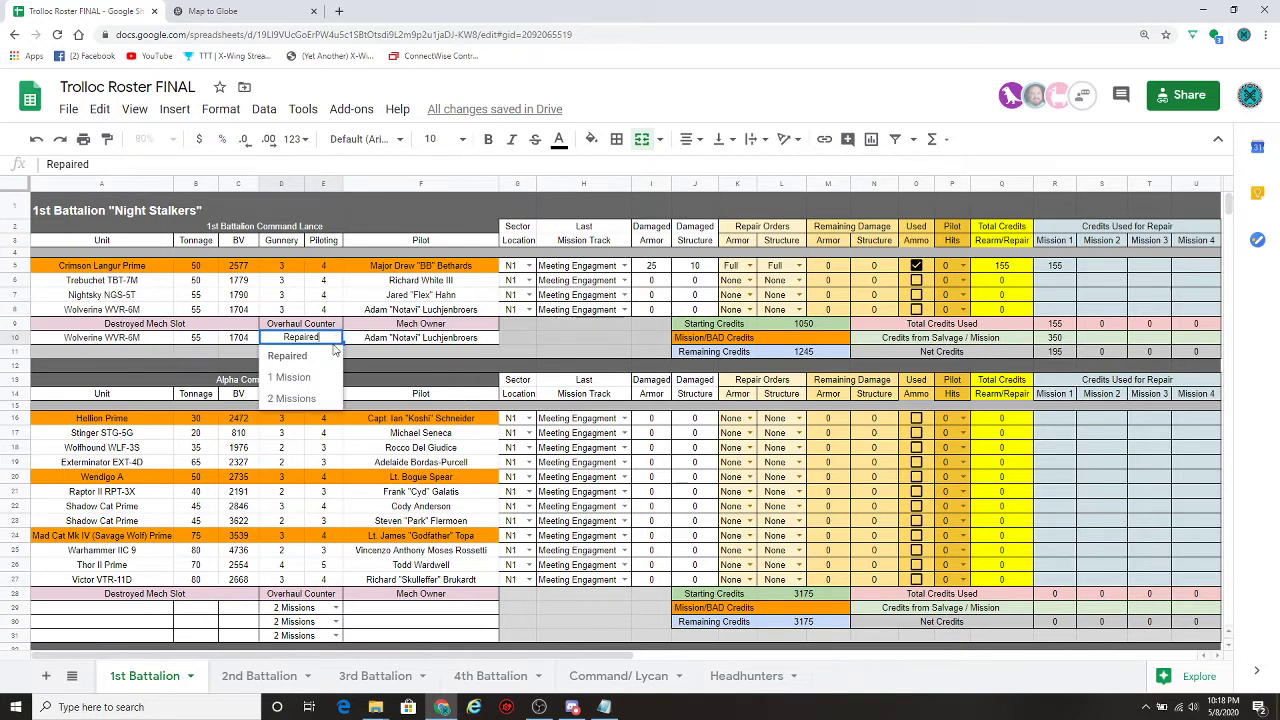
left_click(291, 375)
- Examine the 1st Battalion's Armored Division roster, from infantry, armor, transports, support and gunships down to its destroyed vehicle slots
scroll(241, 374, "down", 9)
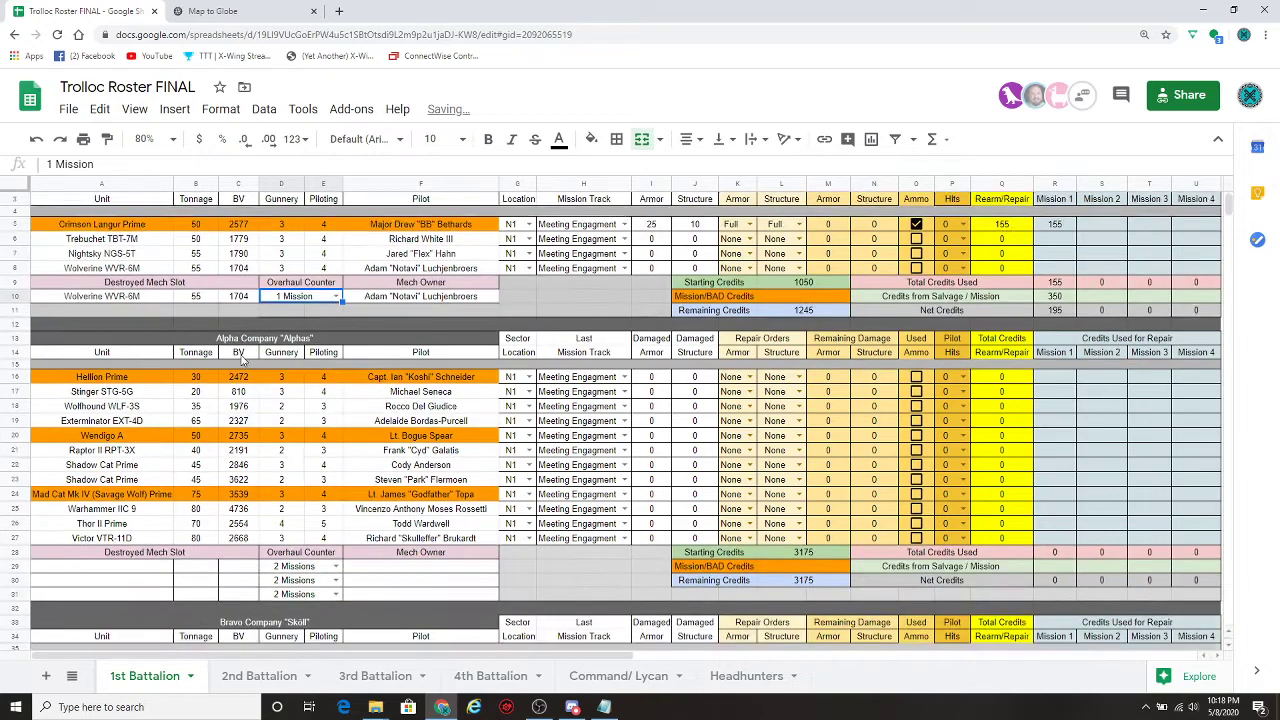
scroll(241, 365, "down", 5)
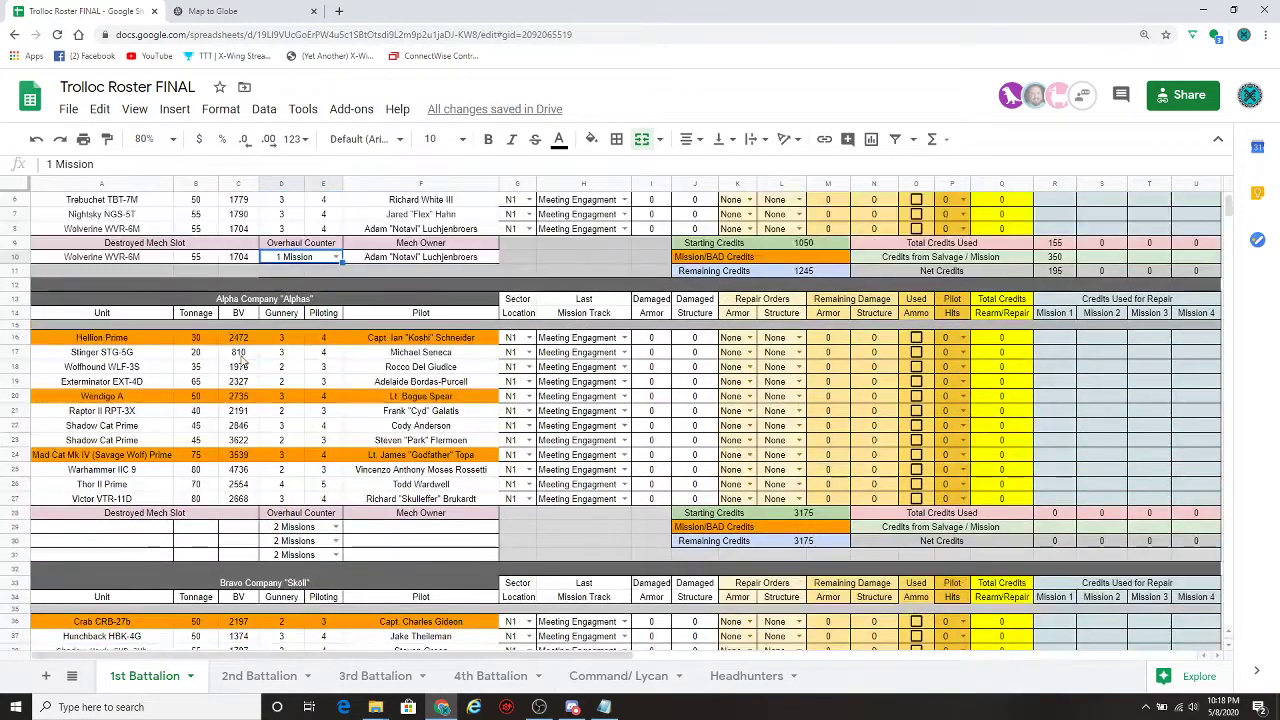
scroll(243, 362, "down", 9)
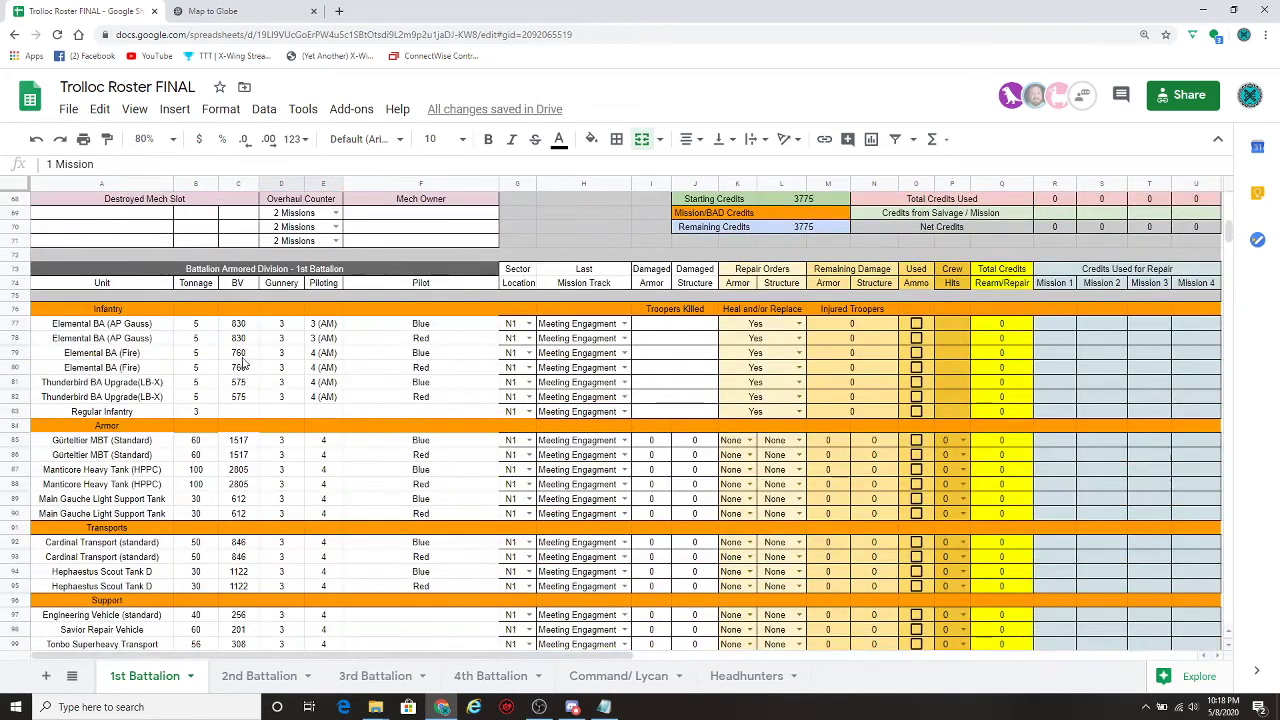
scroll(243, 362, "down", 4)
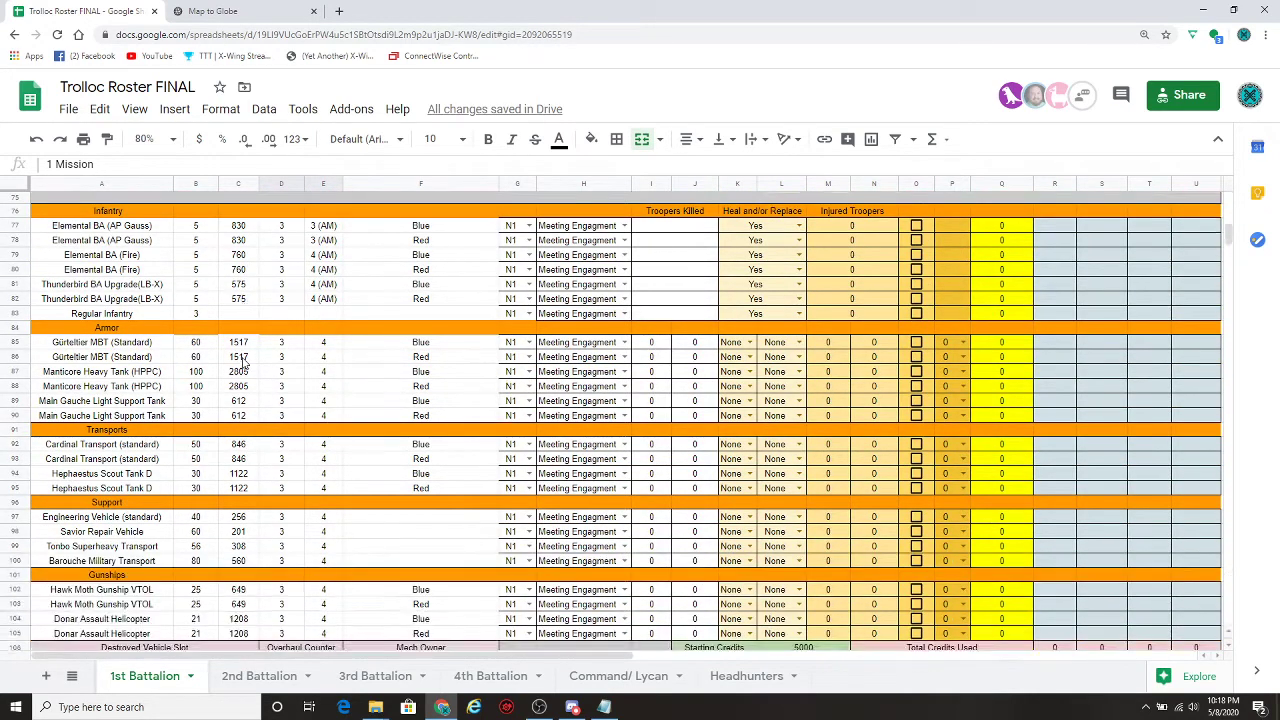
scroll(243, 362, "up", 1)
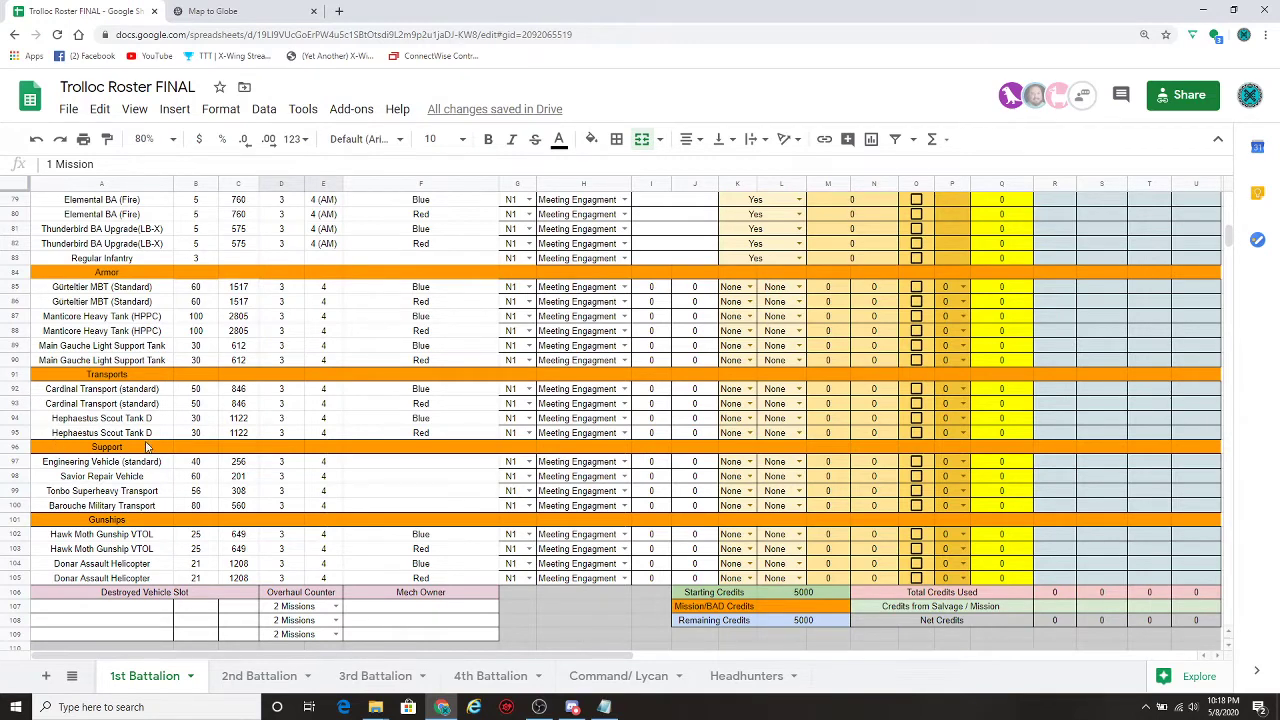
scroll(149, 447, "up", 3)
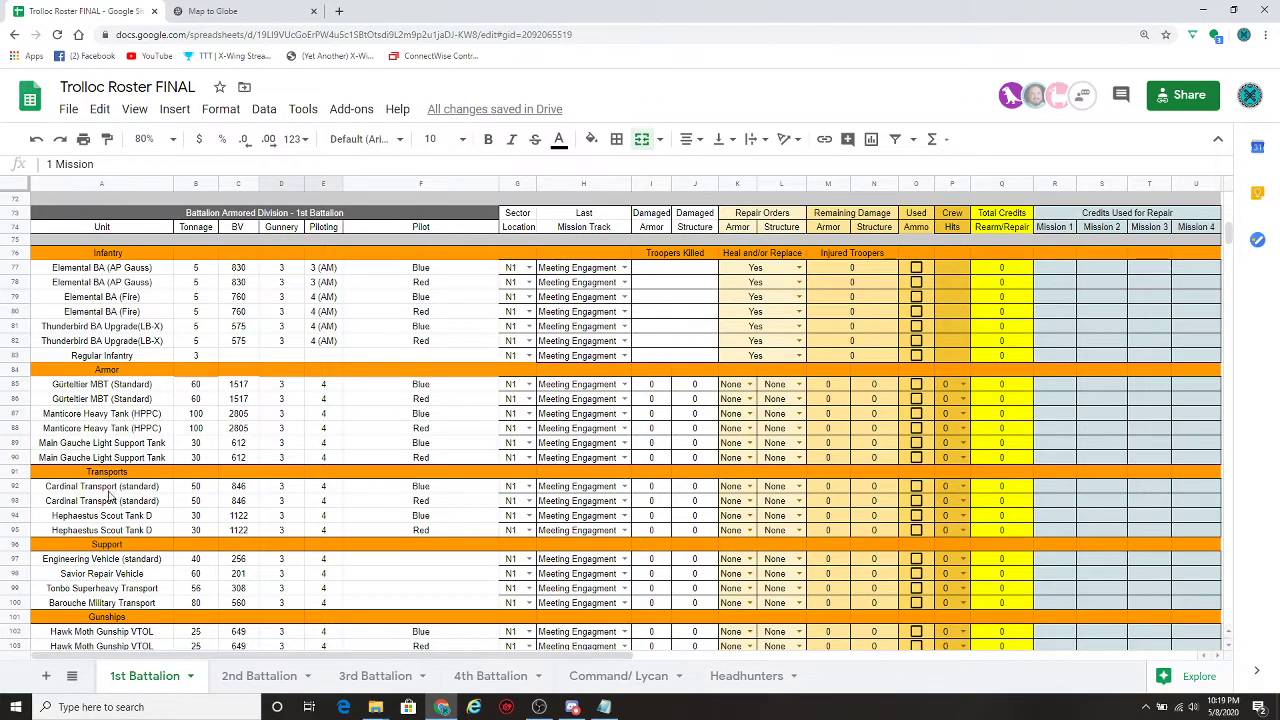
scroll(116, 519, "down", 1)
scroll(114, 542, "down", 1)
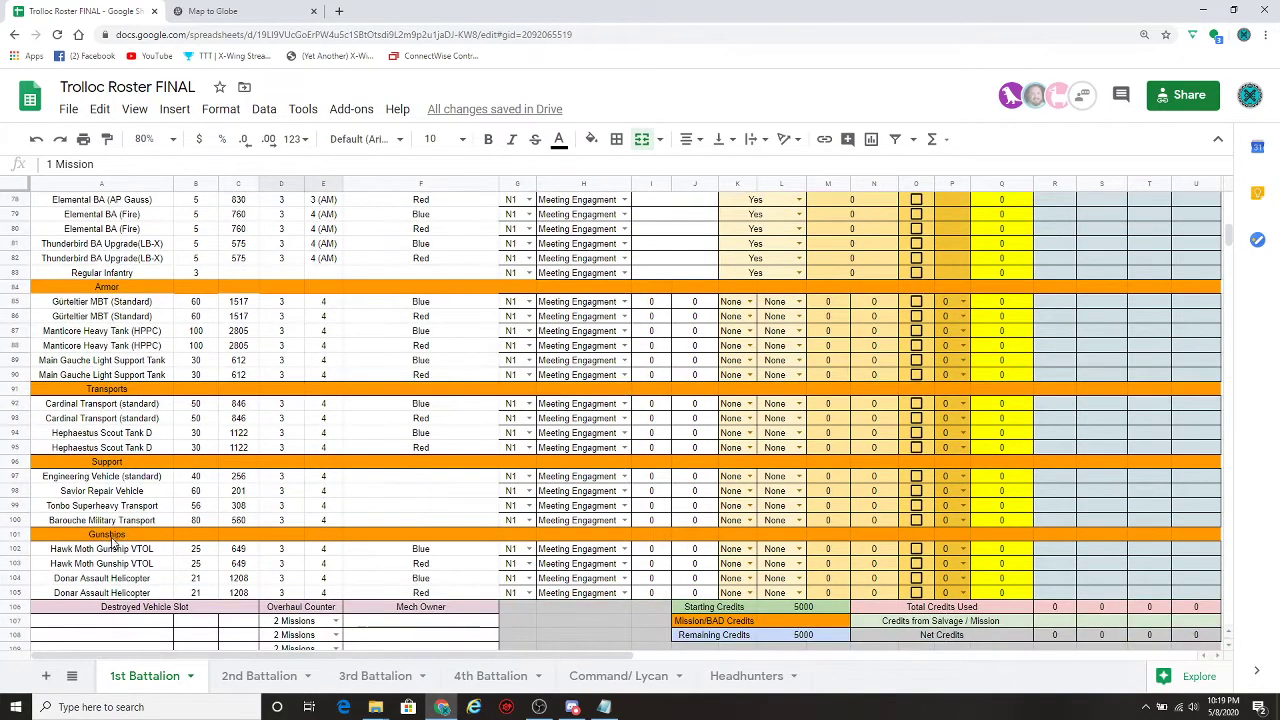
scroll(108, 604, "down", 1)
scroll(110, 590, "up", 10)
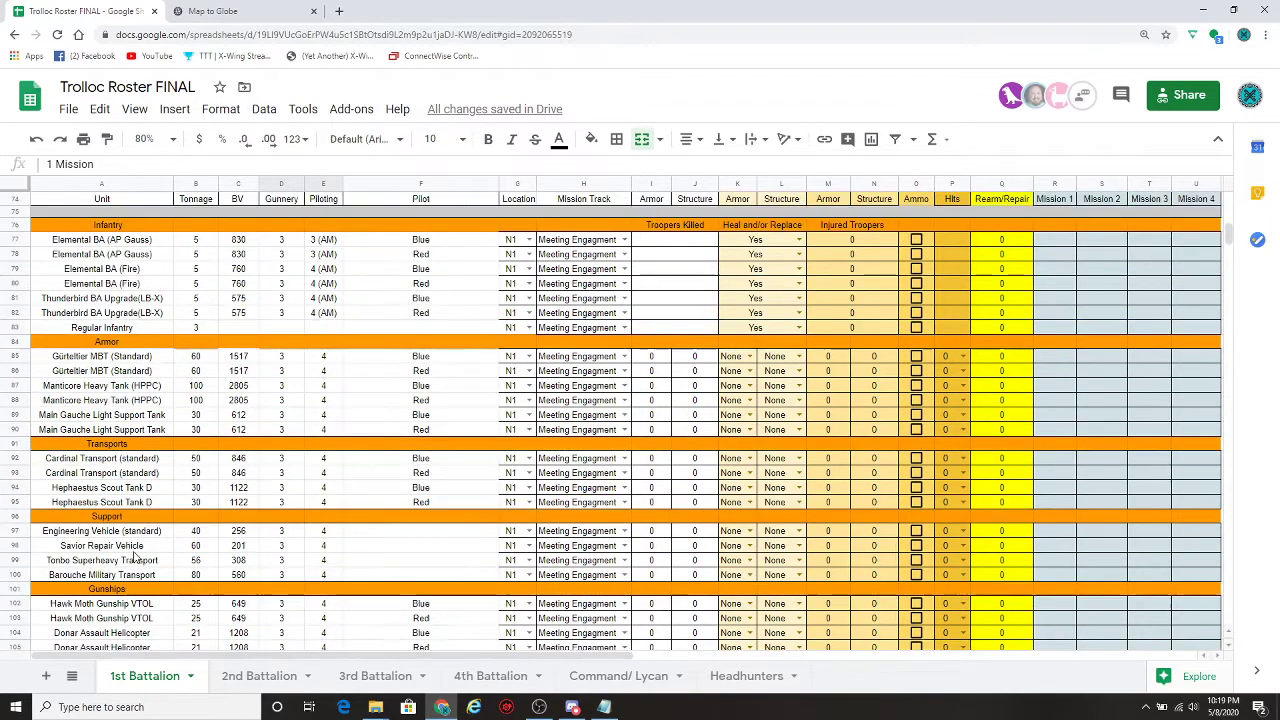
scroll(137, 557, "up", 7)
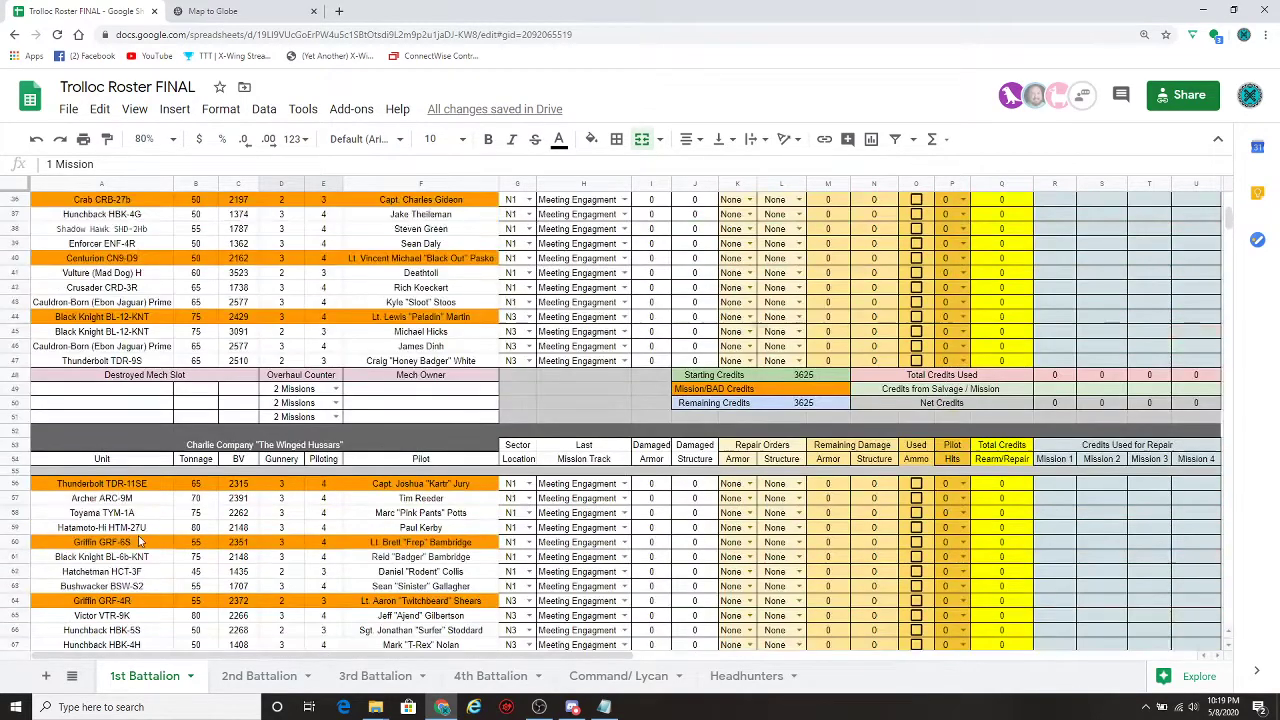
scroll(195, 410, "up", 3)
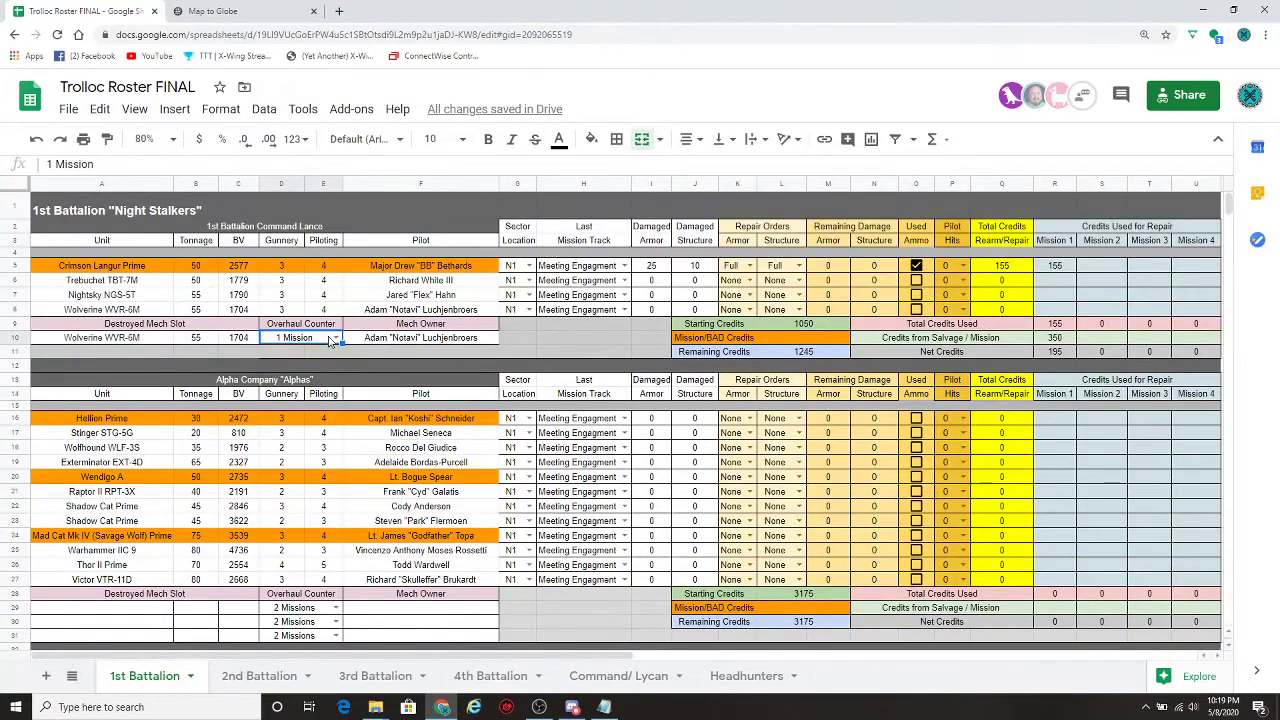
- Set the destroyed Wolverine WVR-6M's overhaul counter to Repaired, and then restore it to 2 Missions
left_click(336, 343)
left_click(272, 398)
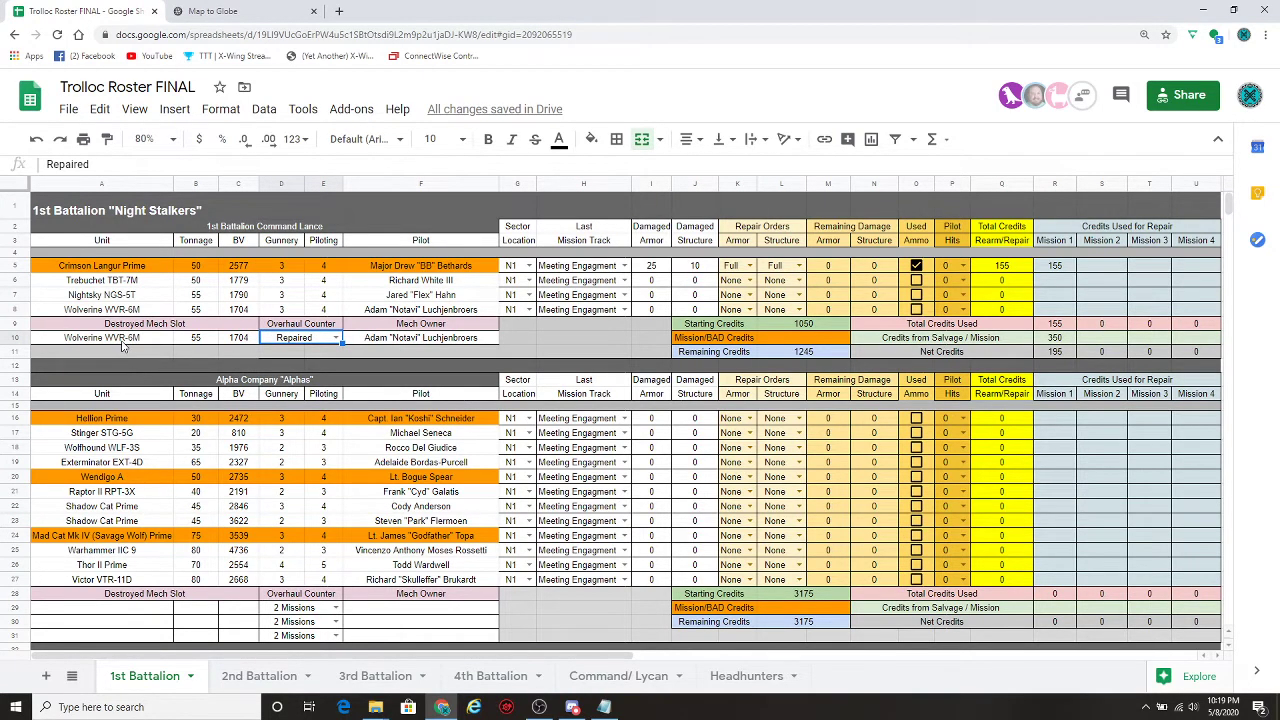
left_click(336, 343)
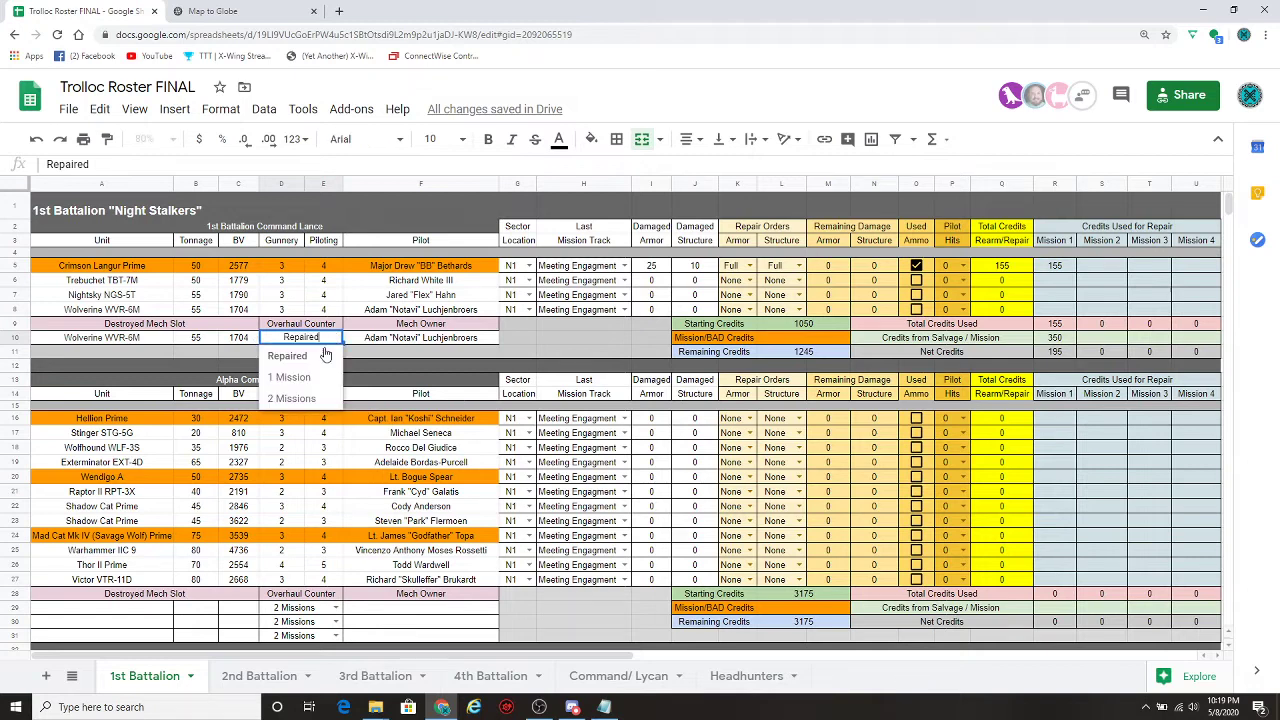
left_click(294, 399)
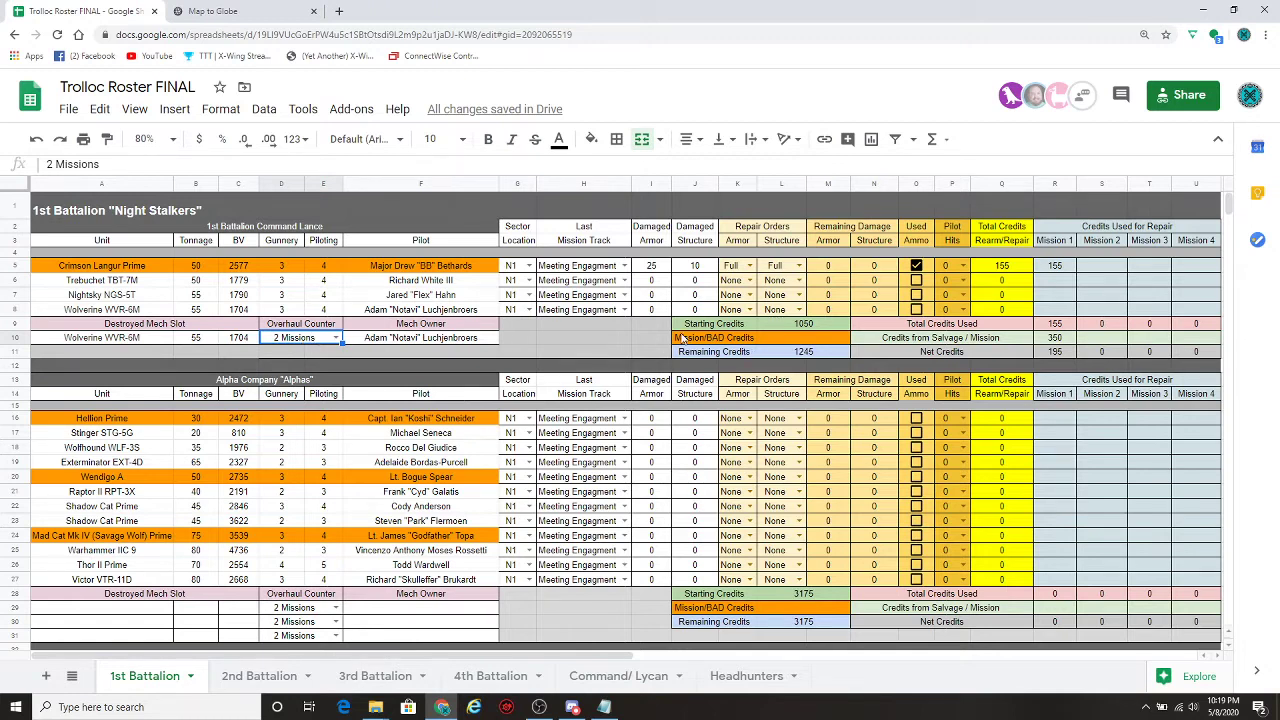
- Select the Command Lance's Mission/BAD Credits cell, and switch to Map to Globe for a closer view of the area around SP
left_click(805, 341)
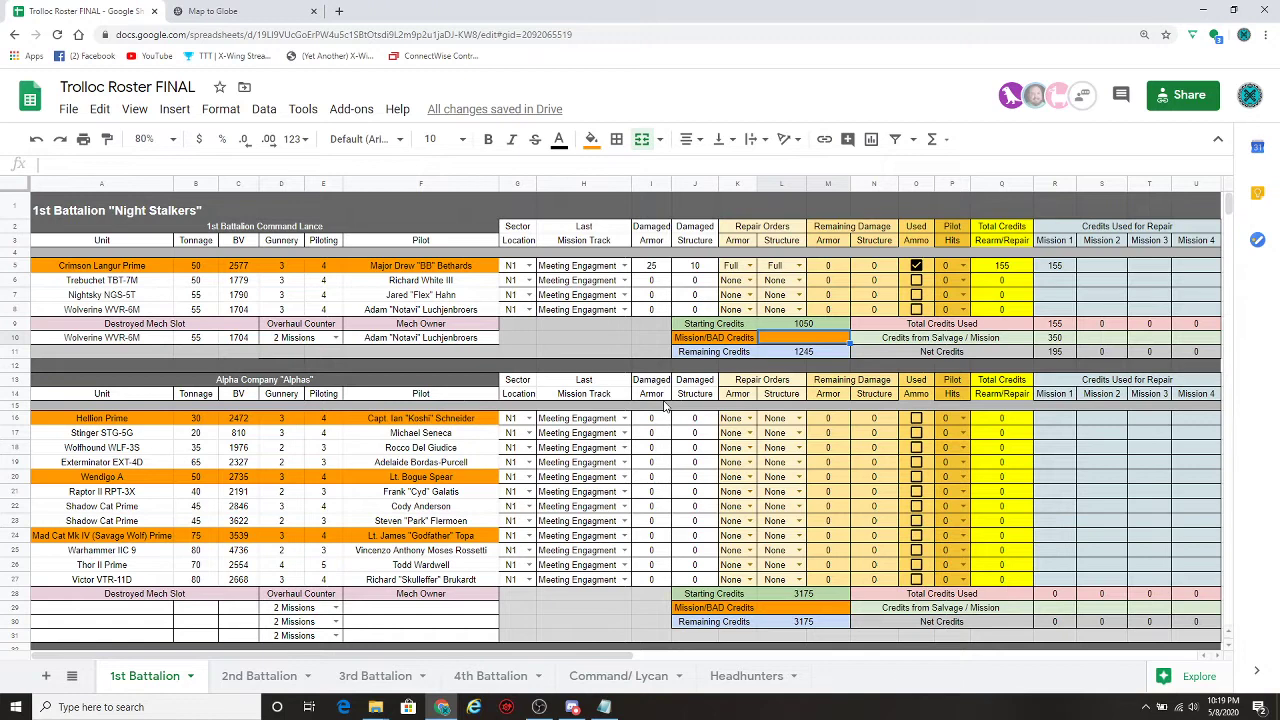
left_click(205, 11)
scroll(637, 441, "up", 5)
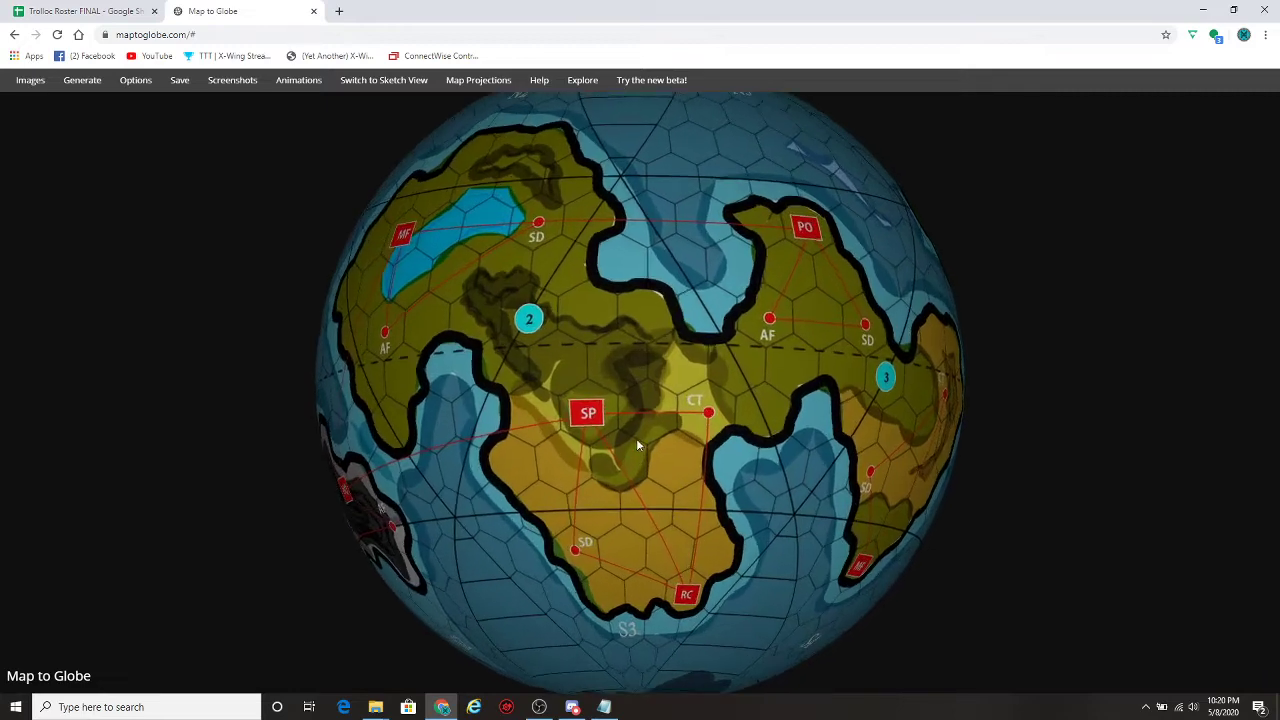
scroll(636, 438, "up", 1)
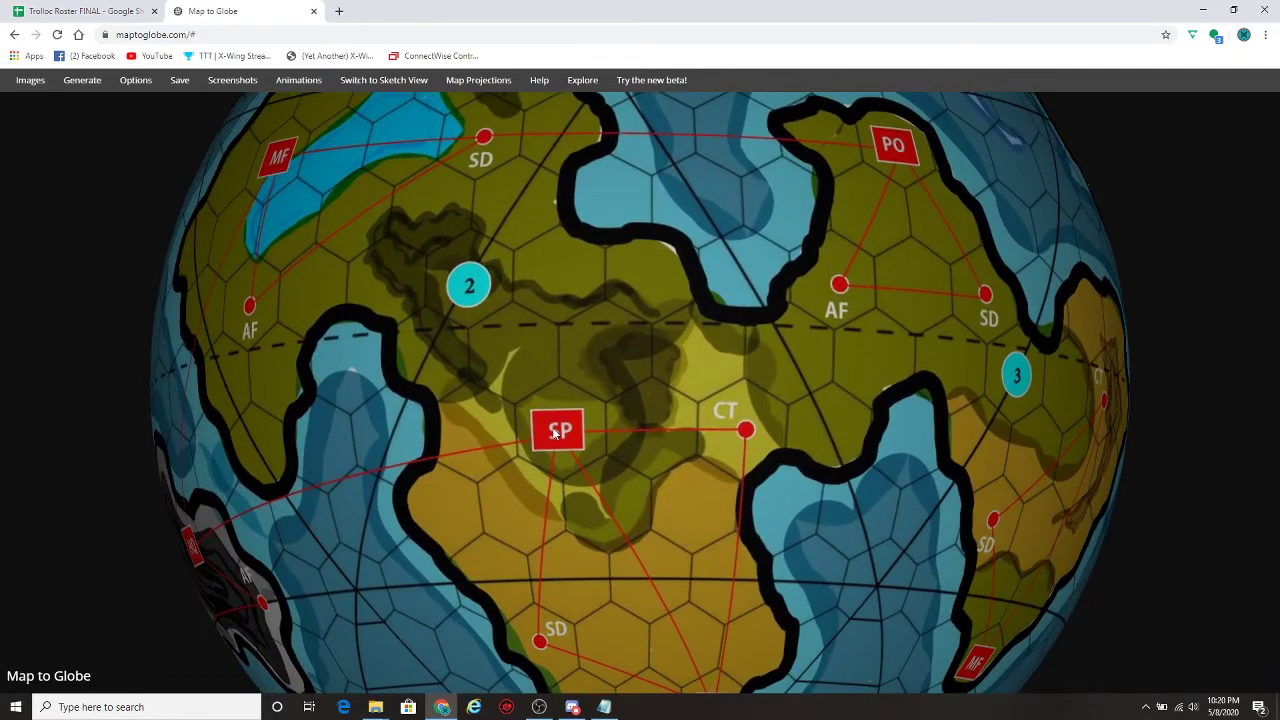
scroll(634, 443, "up", 1)
mouse_move(634, 445)
left_mouse_down()
mouse_move(617, 397)
mouse_move(636, 461)
left_mouse_up()
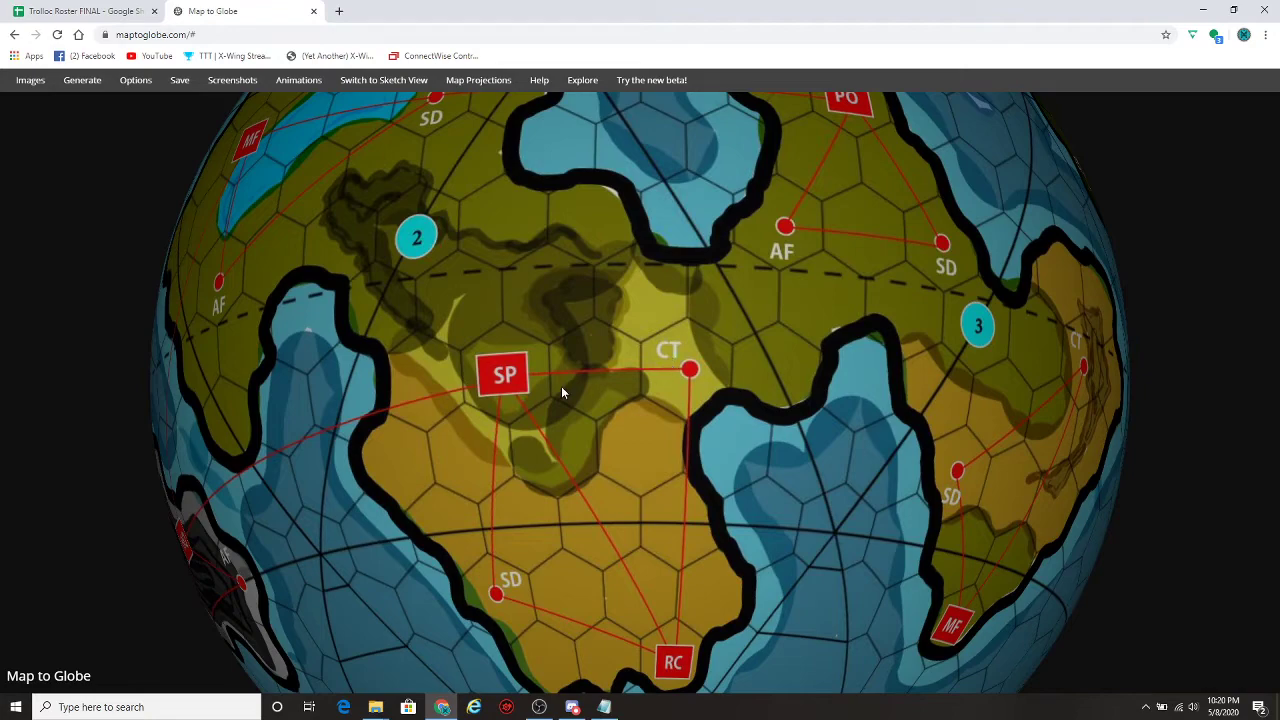
- Switch back to the Trolloc Roster spreadsheet and enter 1000 as the 1st Battalion Command Lance's Mission/BAD Credits
left_click(92, 14)
scroll(728, 624, "down", 12)
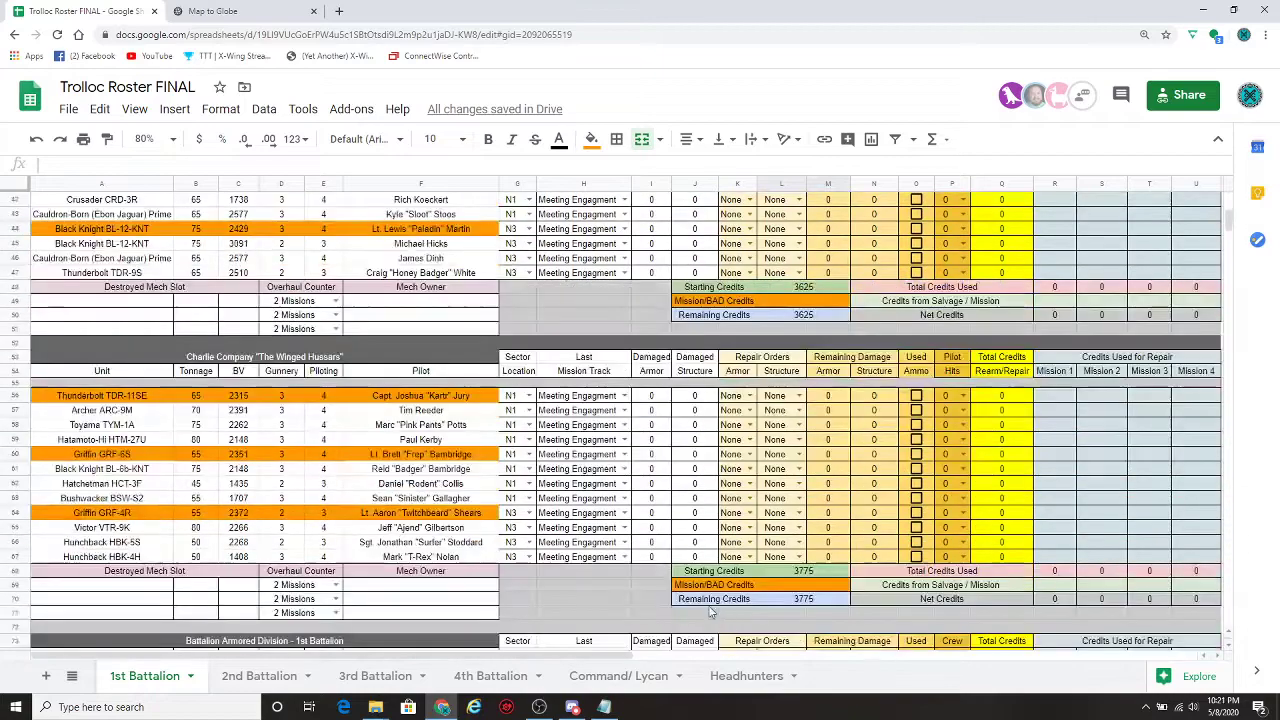
scroll(712, 612, "down", 2)
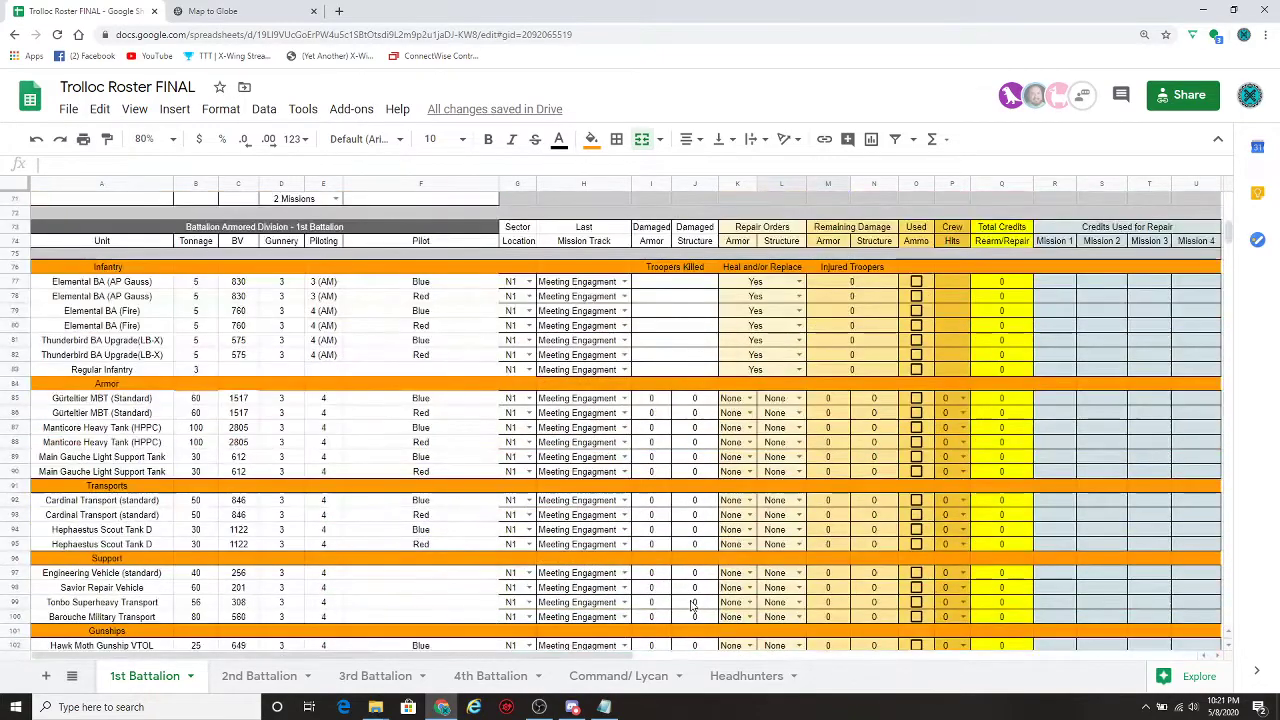
scroll(690, 605, "down", 3)
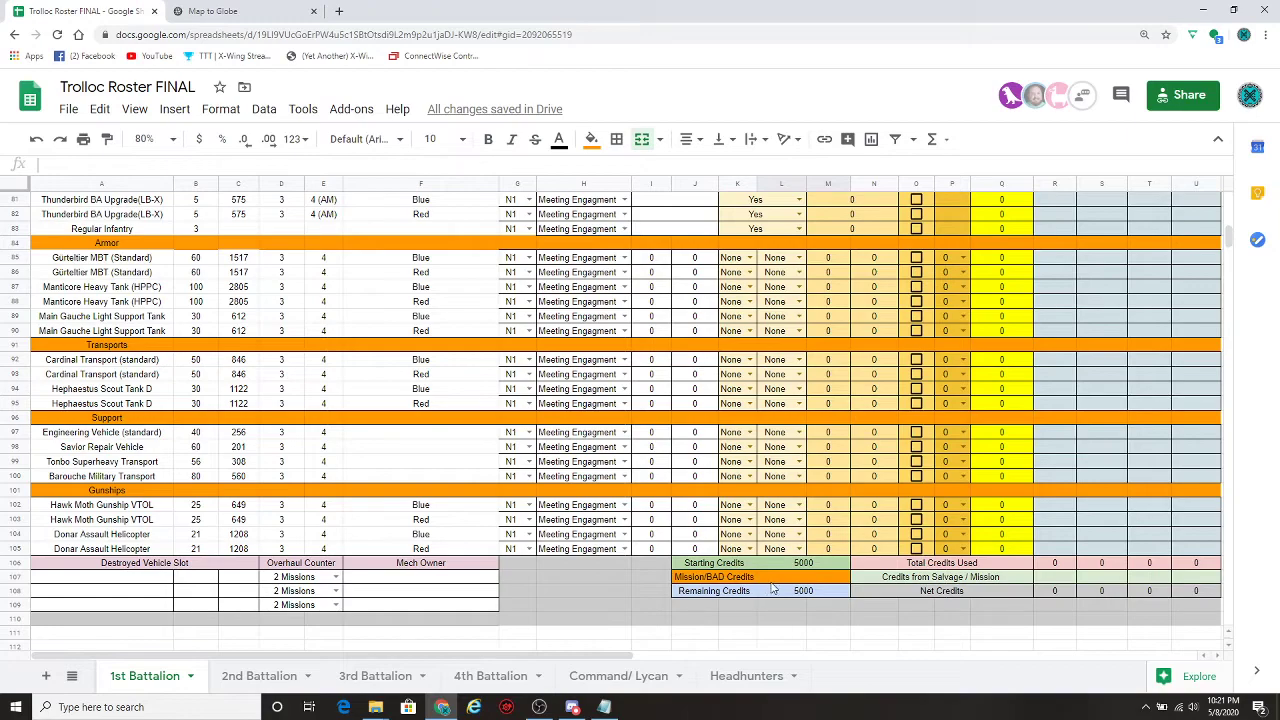
scroll(790, 591, "up", 10)
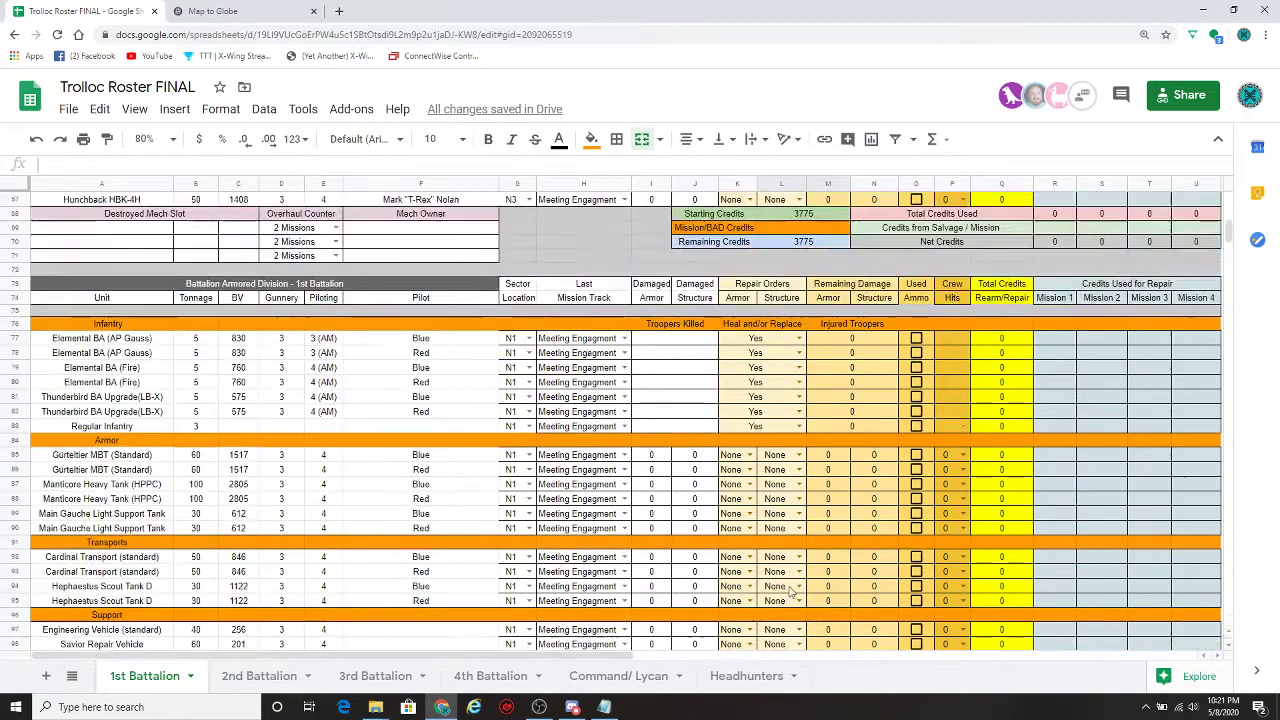
scroll(731, 390, "up", 14)
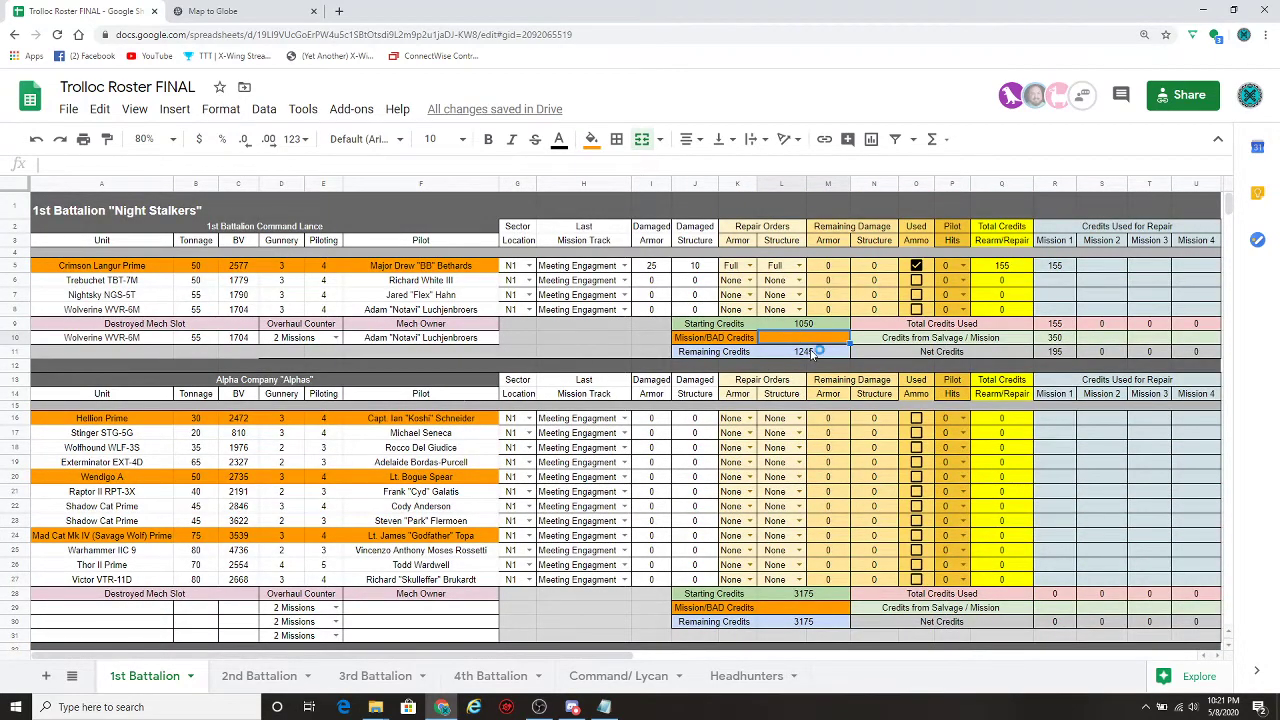
type("1000")
key("Return")
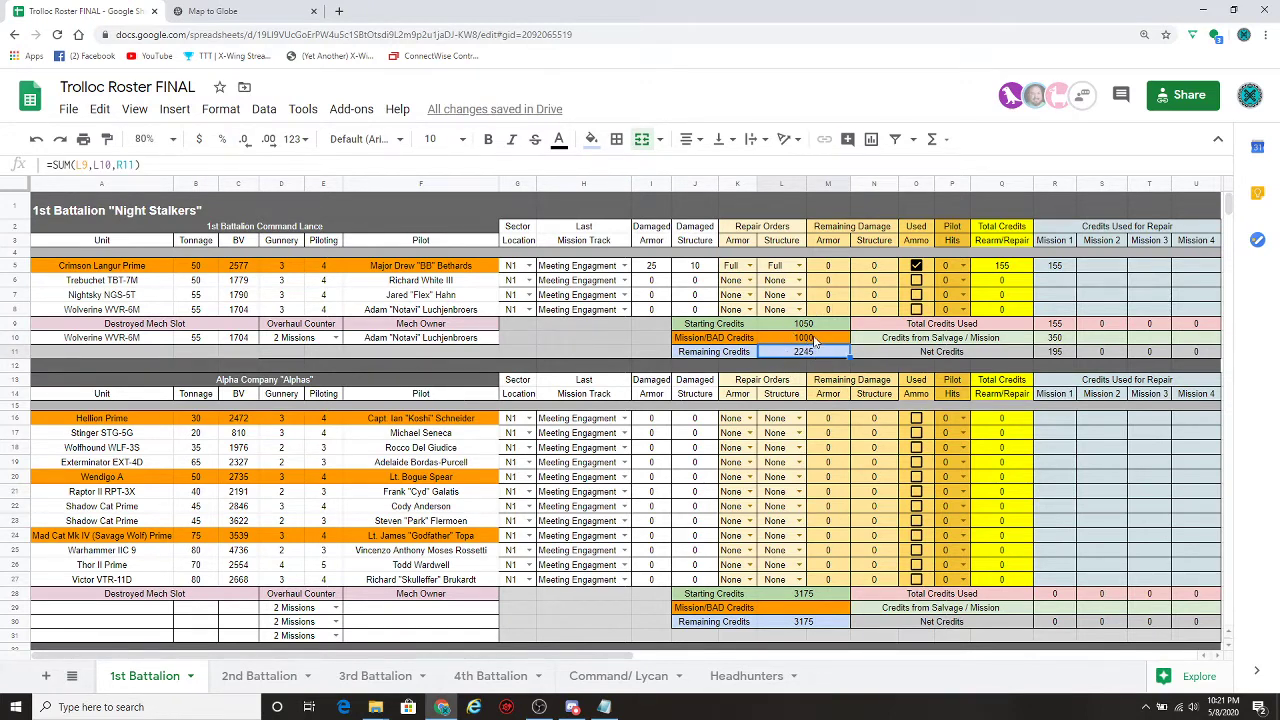
- Set the 1st Battalion Command Lance's Mission/BAD Credits to 0
left_click(815, 341)
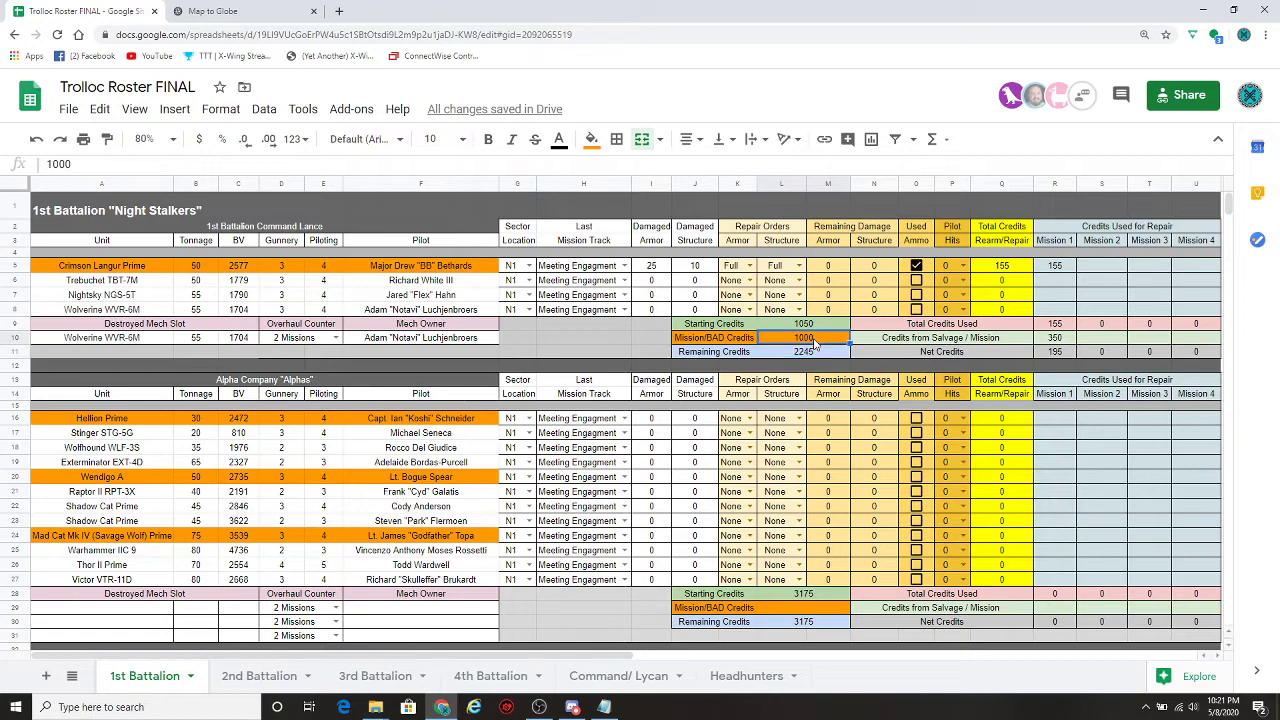
type("0")
key("Return")
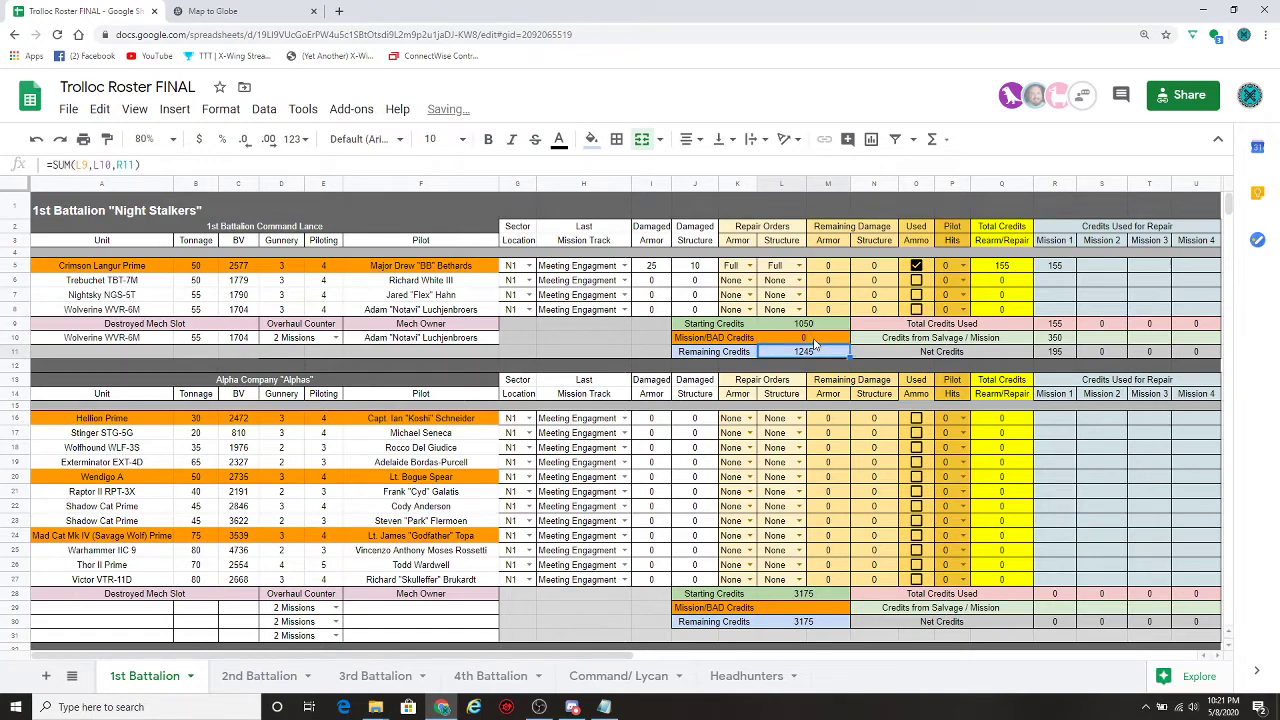
- Switch to Map to Globe and view a wider area of the planet around the SP, CT and RC sites
scroll(715, 432, "down", 3)
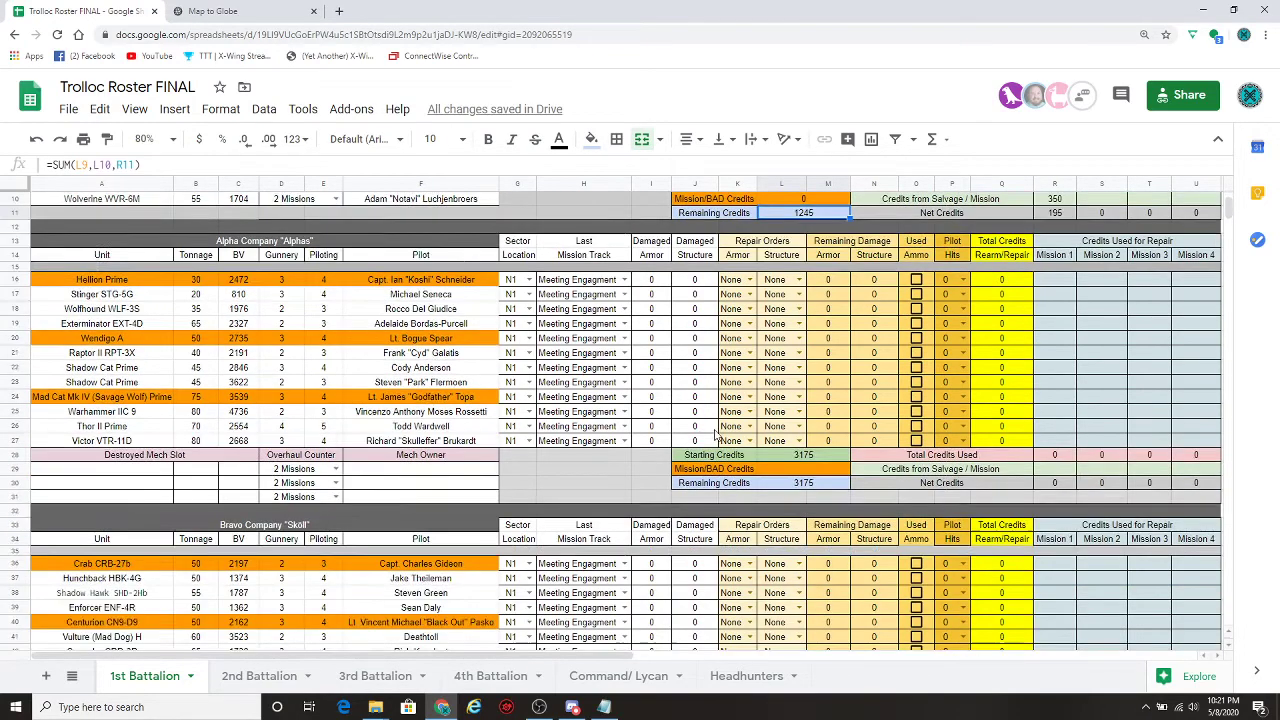
scroll(715, 432, "down", 3)
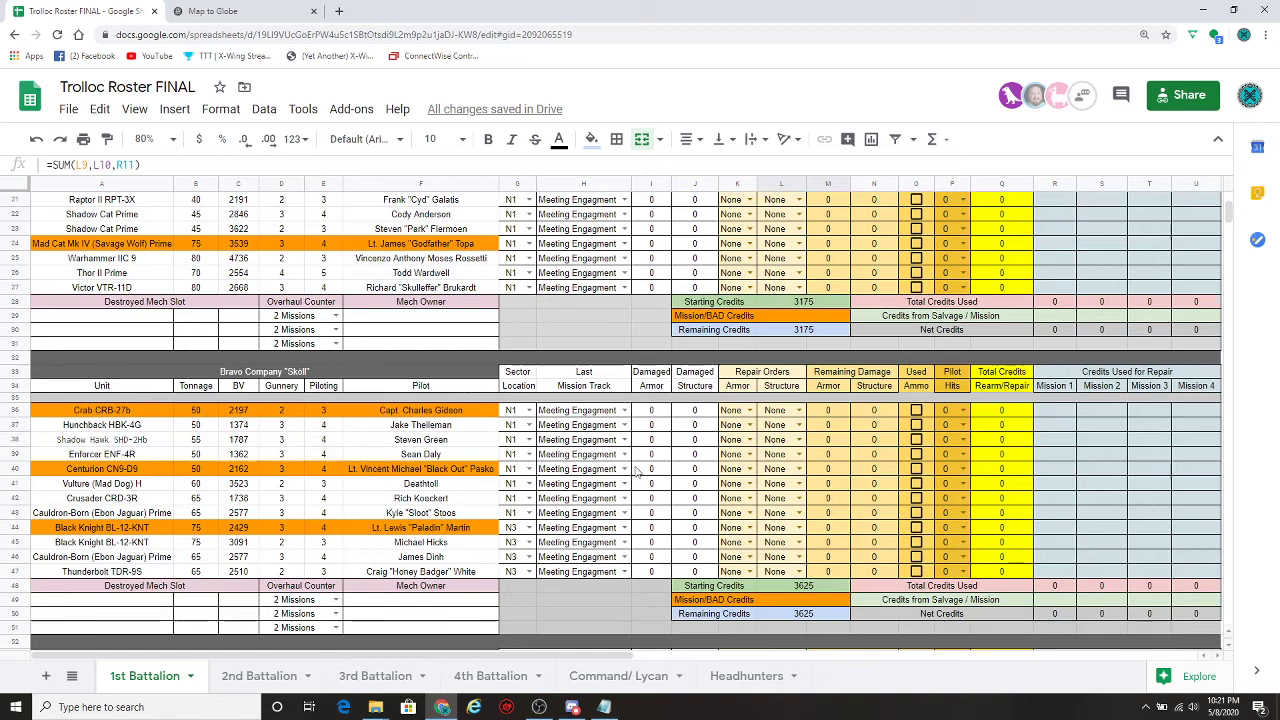
left_click(215, 12)
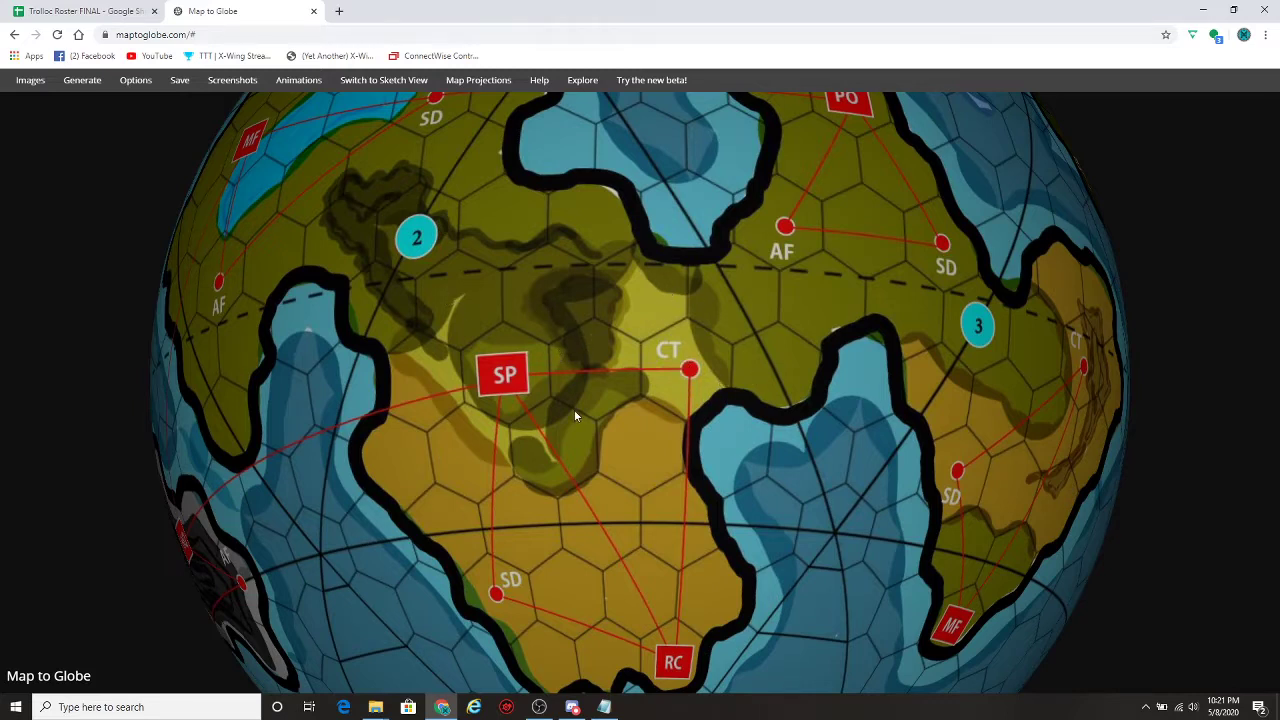
scroll(575, 415, "down", 2)
scroll(575, 415, "down", 2)
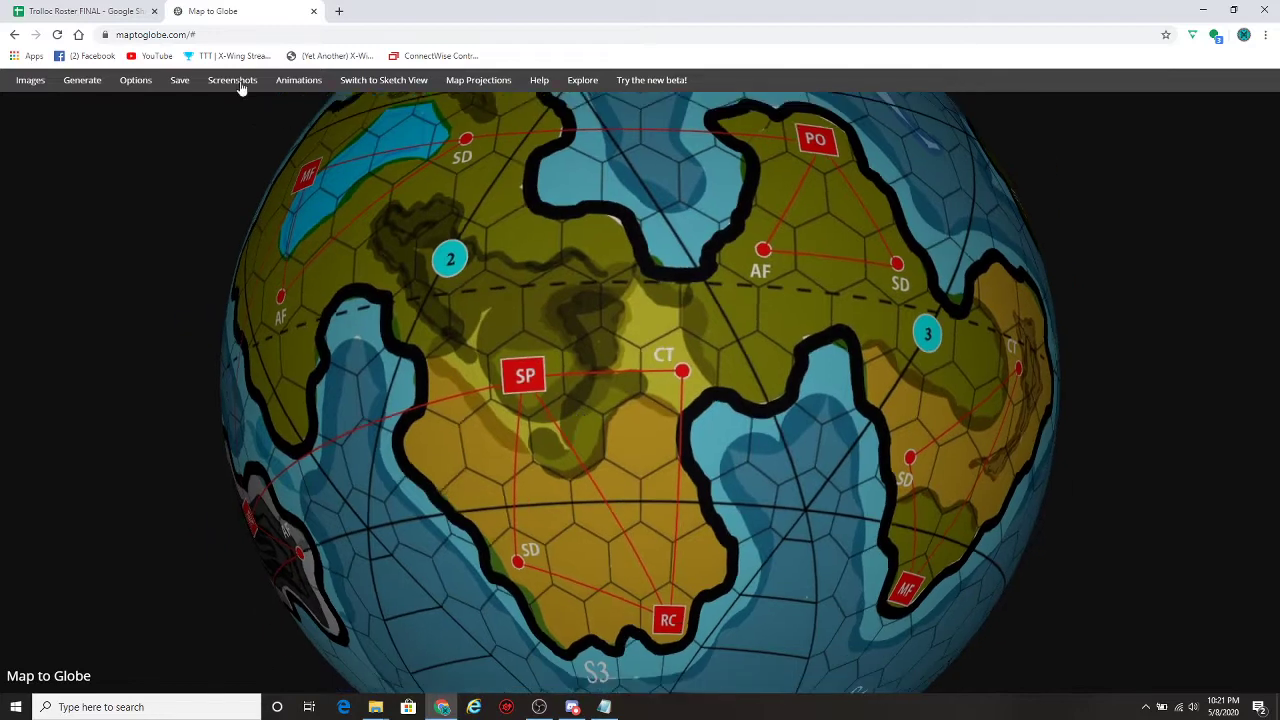
- Switch to the Trolloc Roster spreadsheet and enter 3 Troopers Killed for the Blue Elemental BA (AP Gauss), with Heal and/or Replace set to Yes
left_click(85, 11)
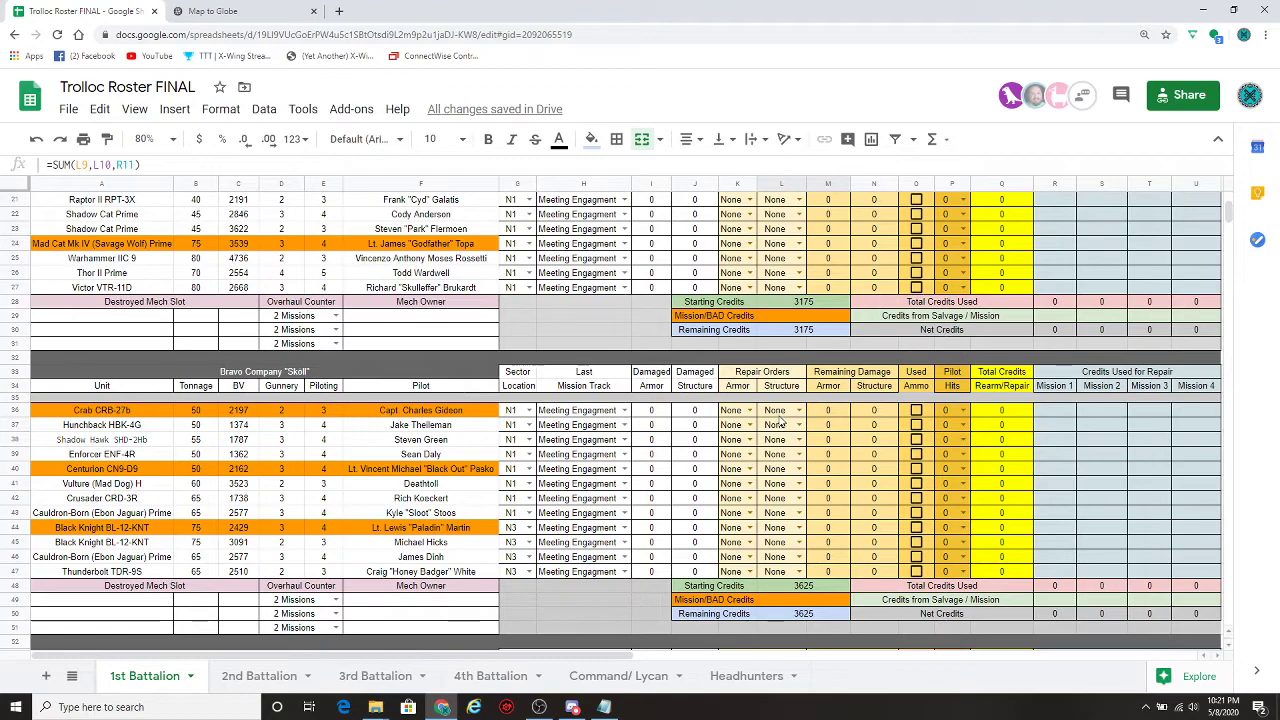
scroll(781, 419, "down", 10)
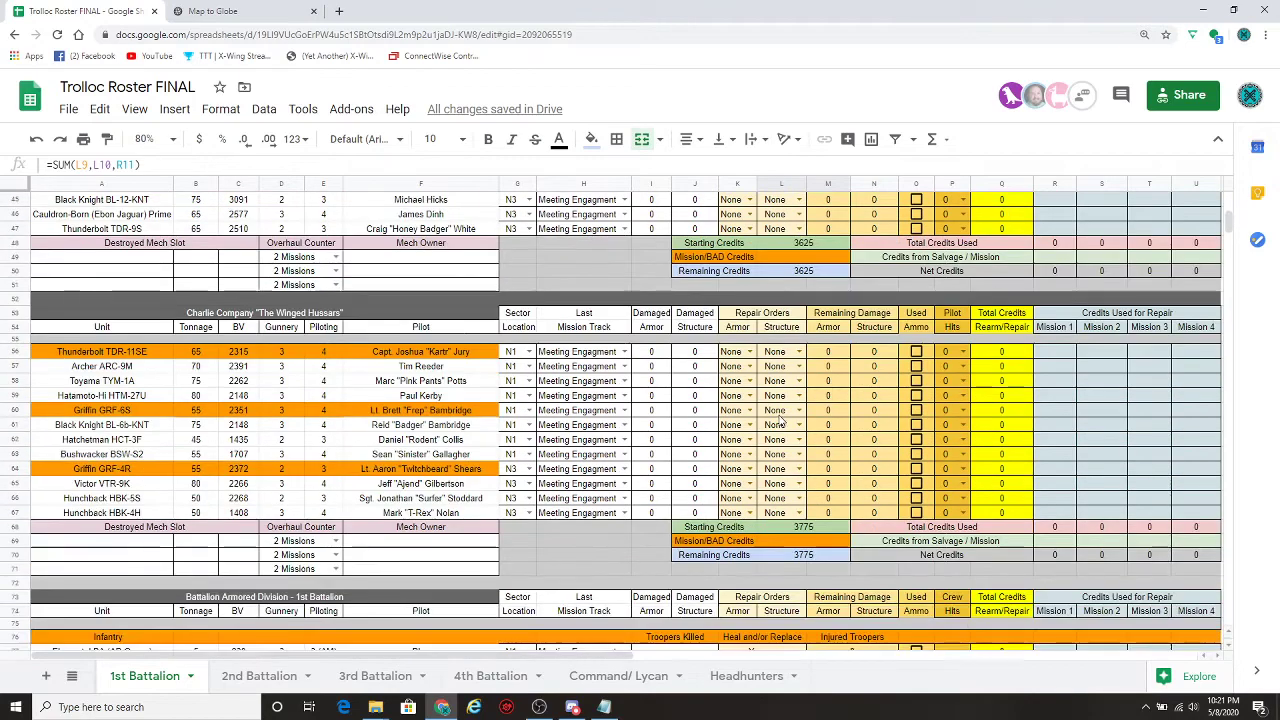
scroll(781, 419, "up", 3)
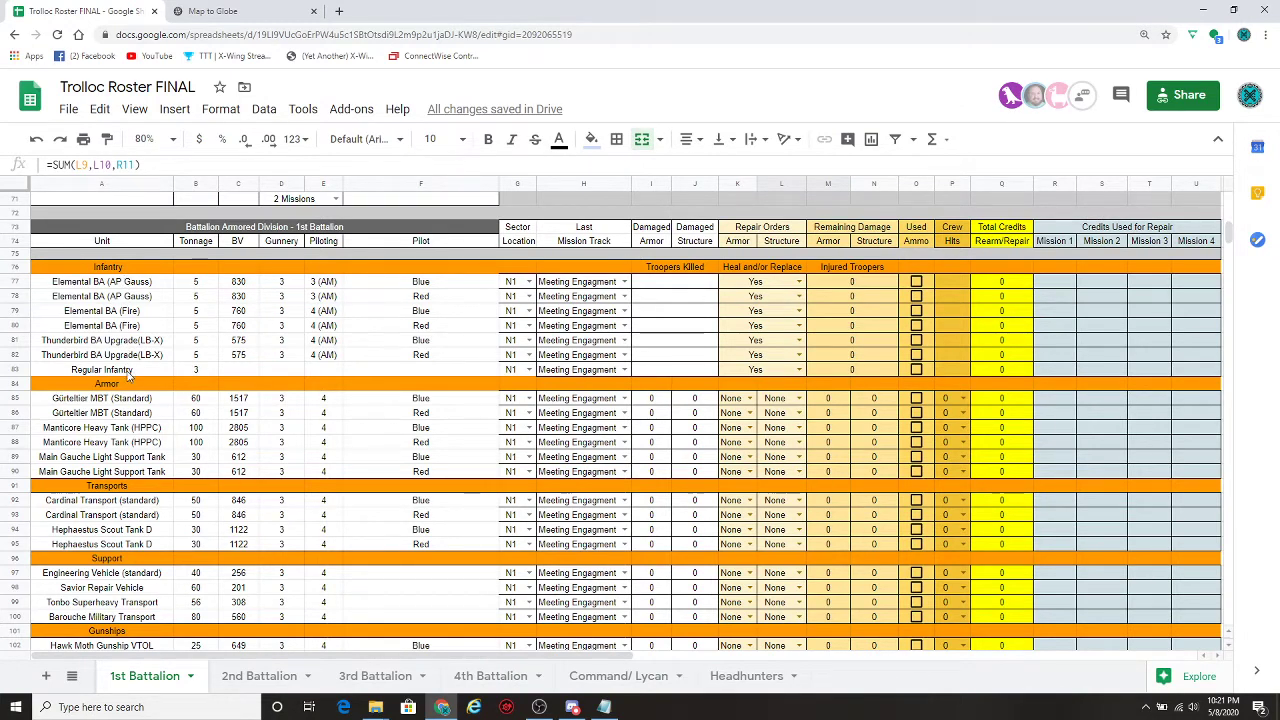
left_click(661, 287)
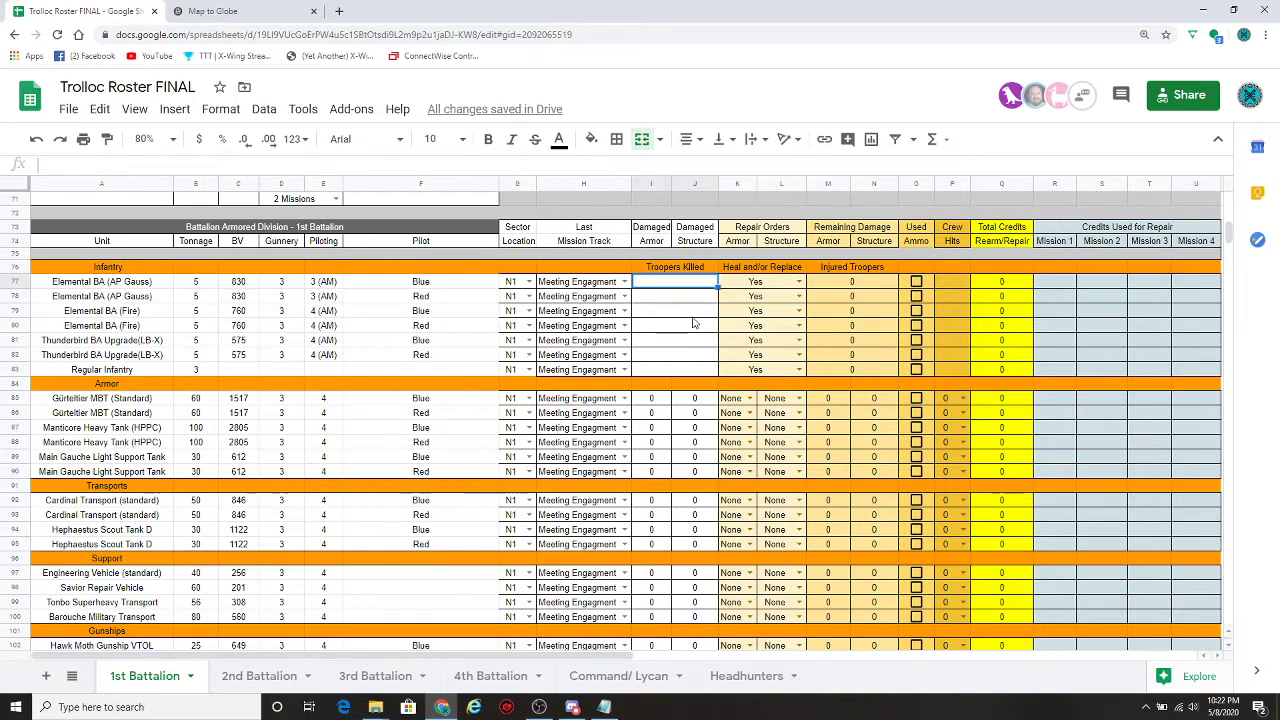
type("3")
key("Return")
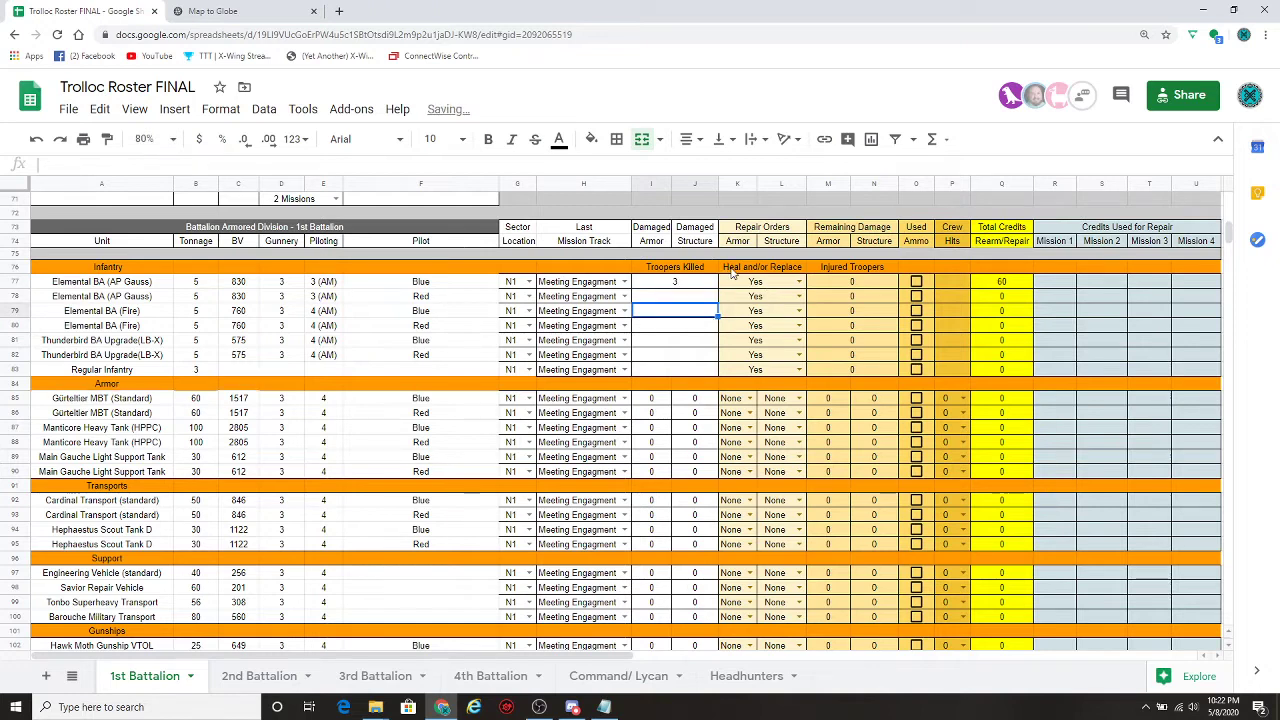
left_click(798, 282)
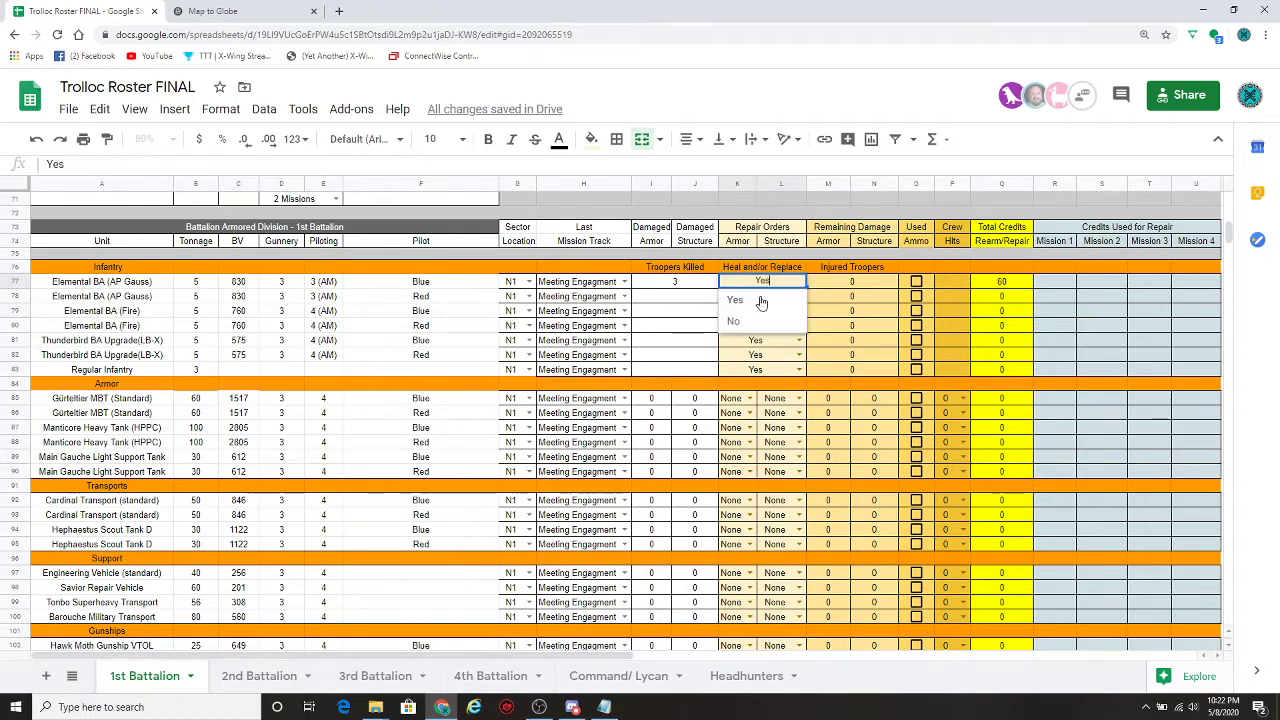
left_click(757, 300)
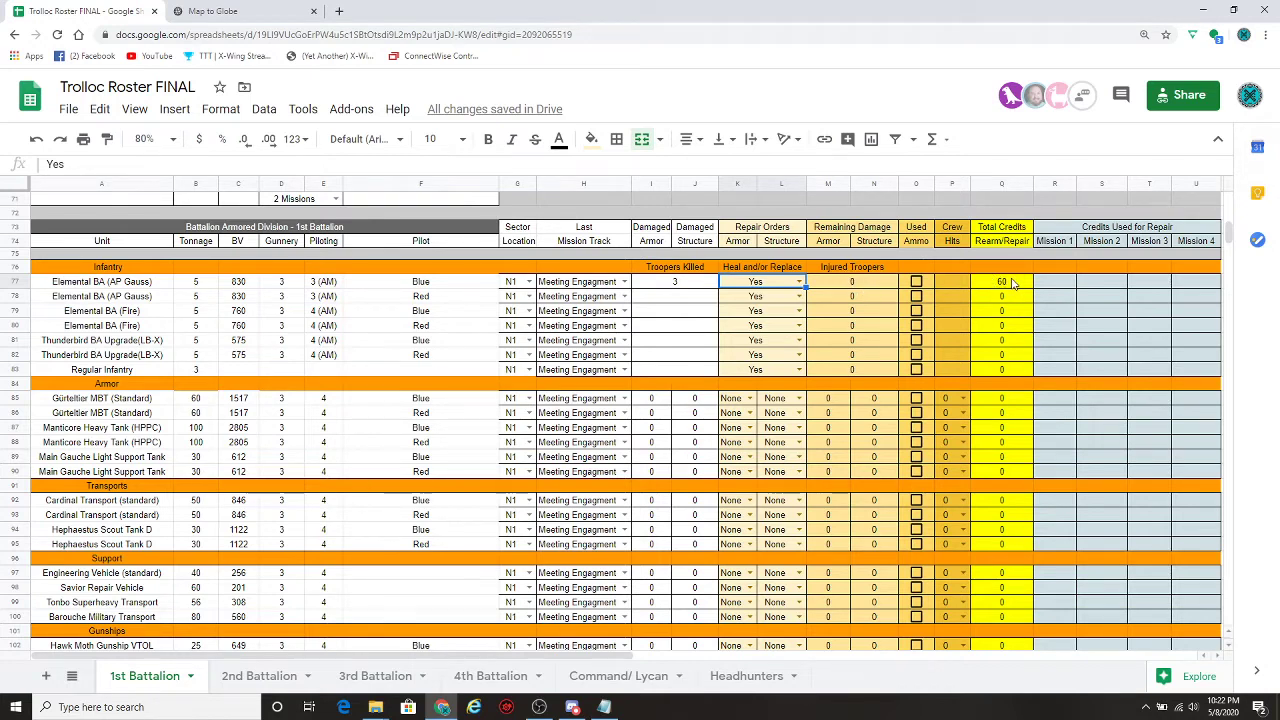
- Set Heal and/or Replace to No for the Blue Elemental BA (AP Gauss), and mark its Used Ammo on and off
left_click(798, 287)
left_click(752, 322)
left_click(915, 285)
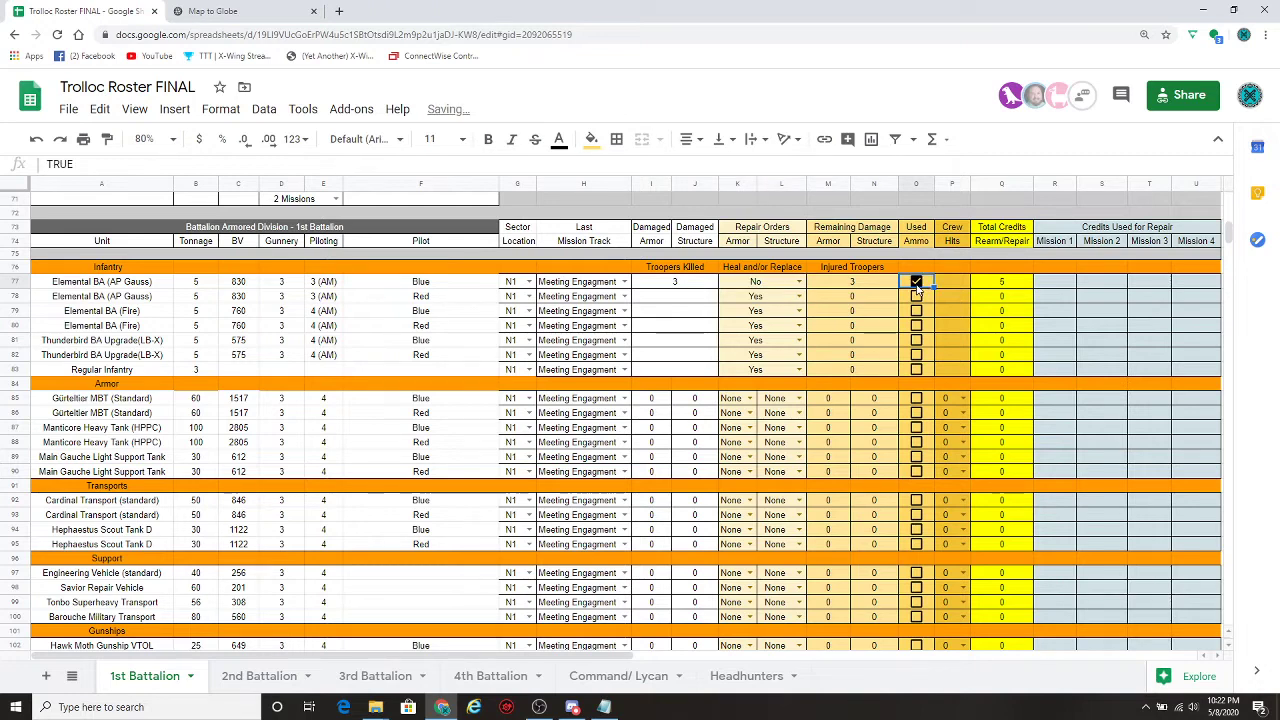
left_click(916, 284)
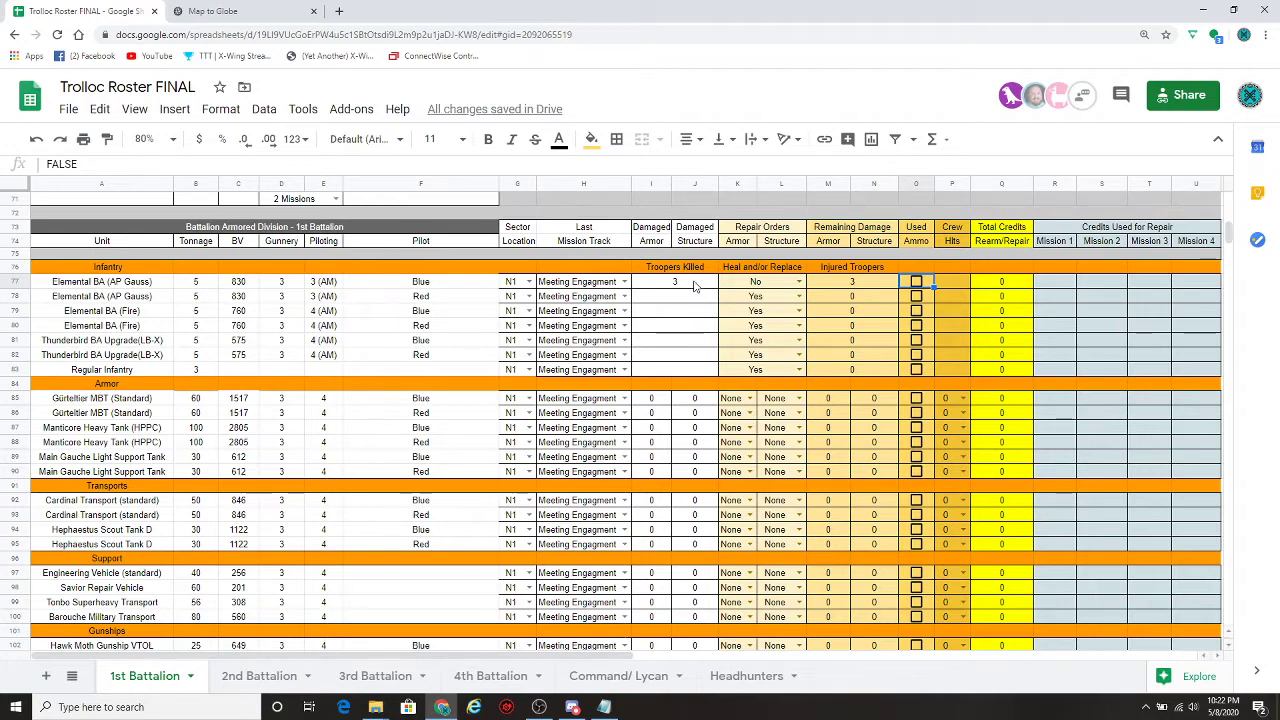
- Set Heal and/or Replace back to Yes for the Blue Elemental BA (AP Gauss)
left_click(695, 287)
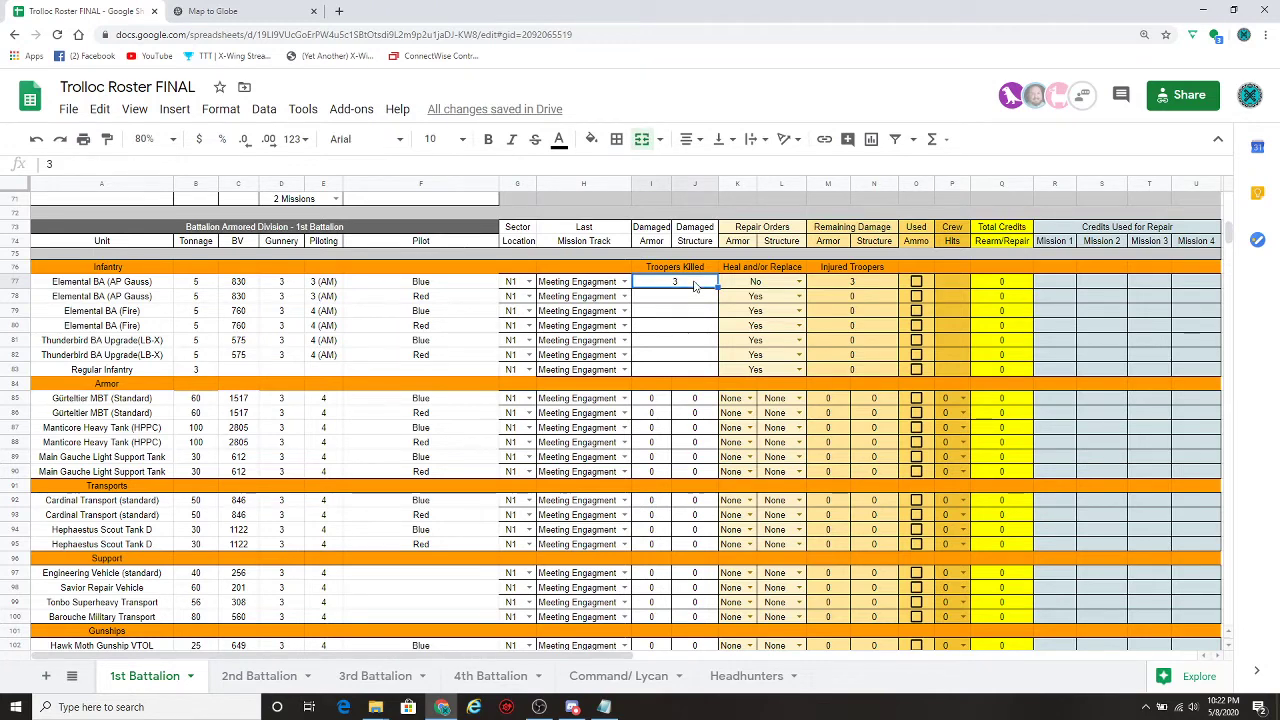
left_click(800, 283)
left_click(736, 321)
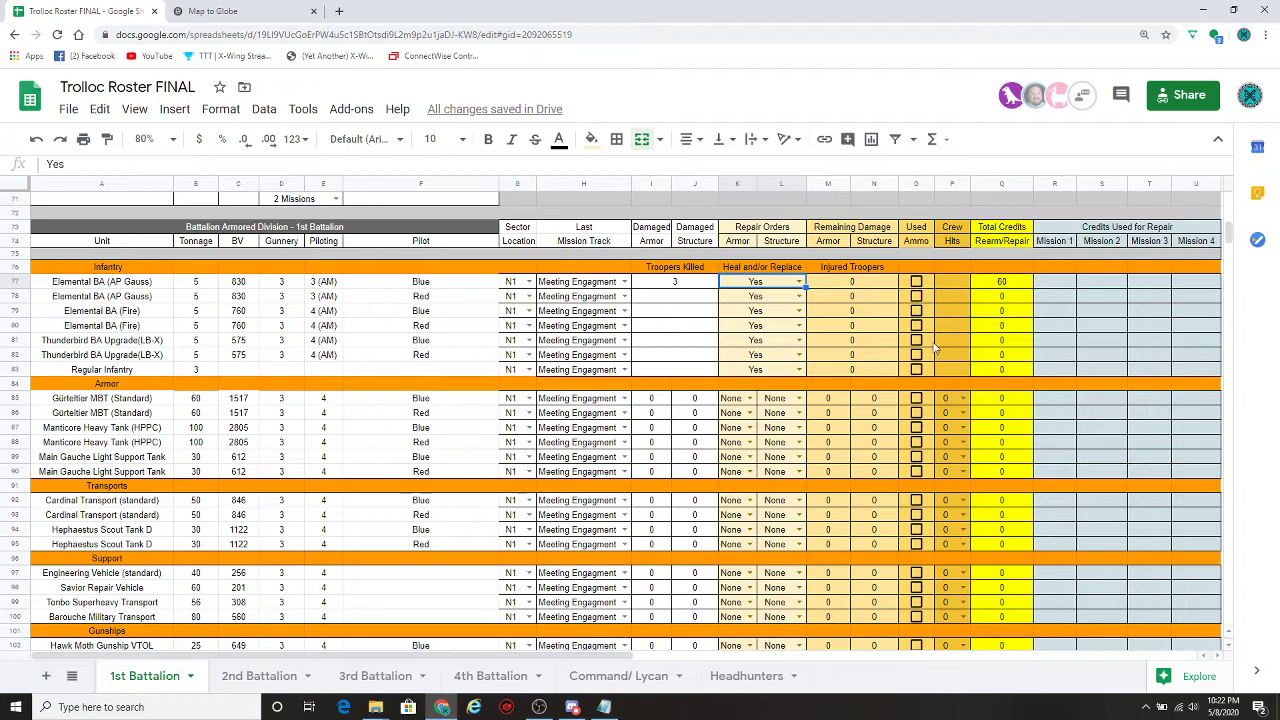
- Look through the 1st Battalion Armored Division's Armor, Transports, Support and Gunships units, and return to the Command Lance
scroll(886, 416, "down", 1)
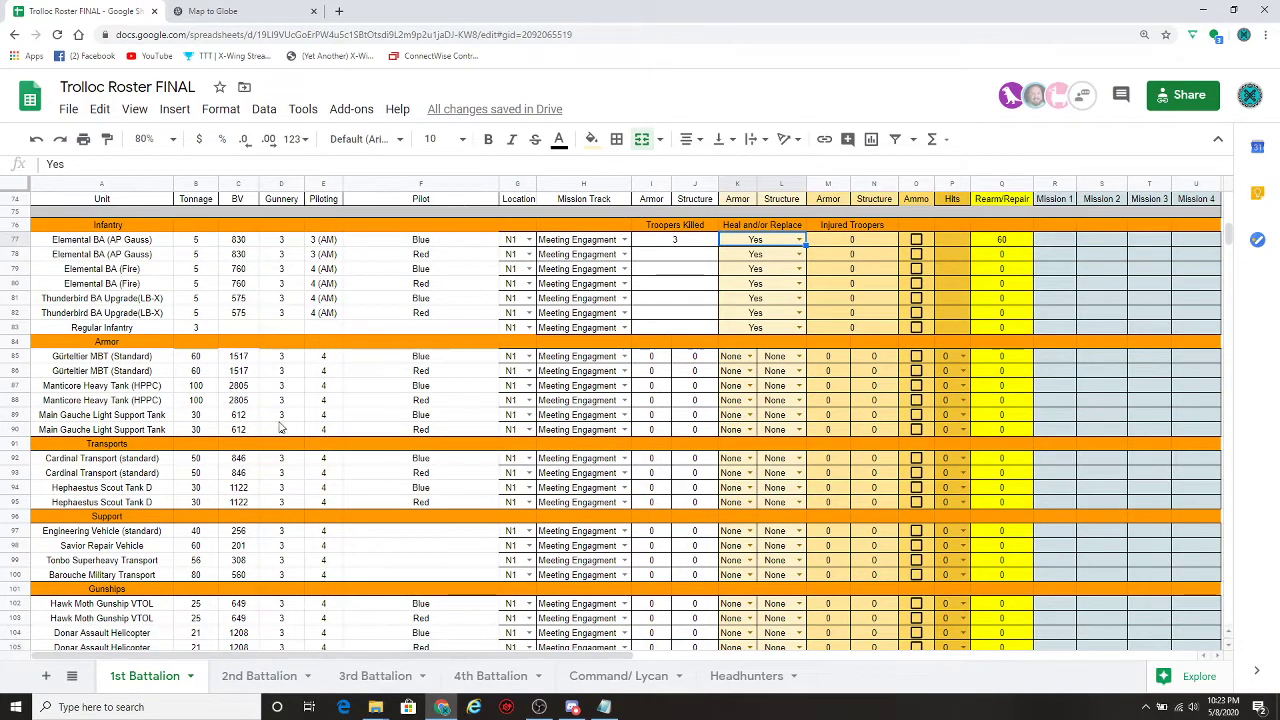
scroll(818, 483, "down", 1)
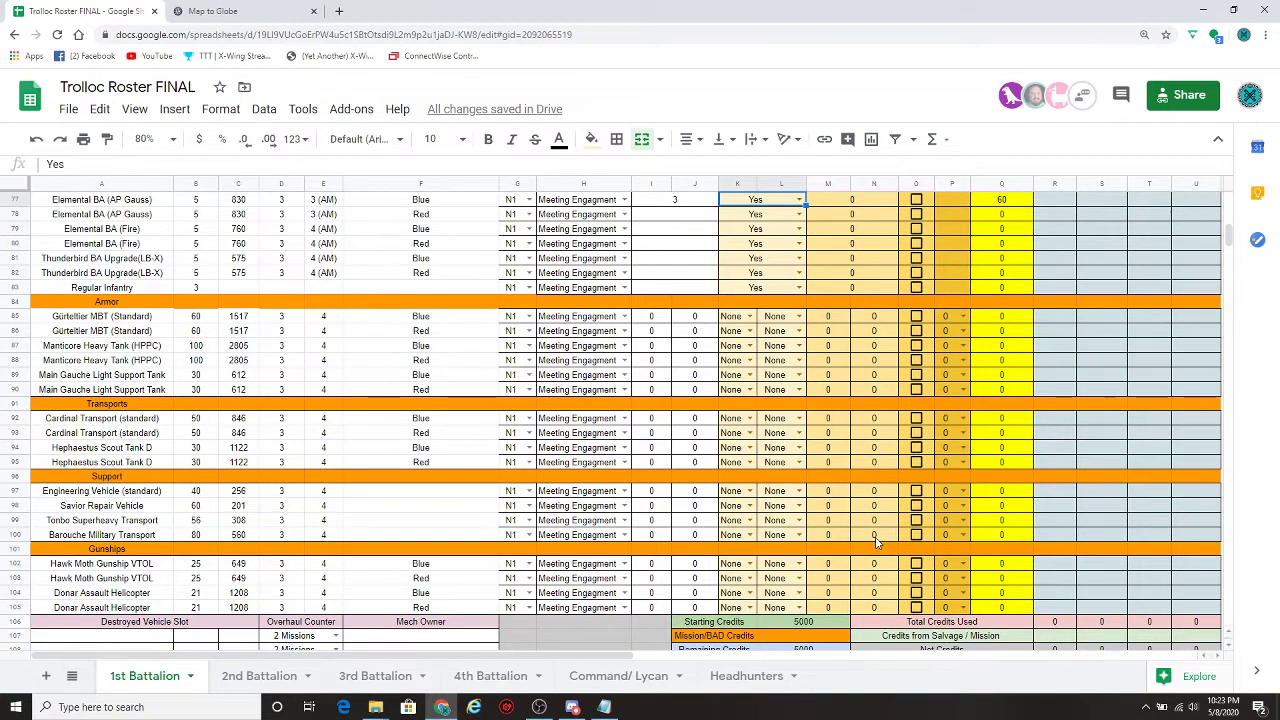
scroll(877, 540, "down", 1)
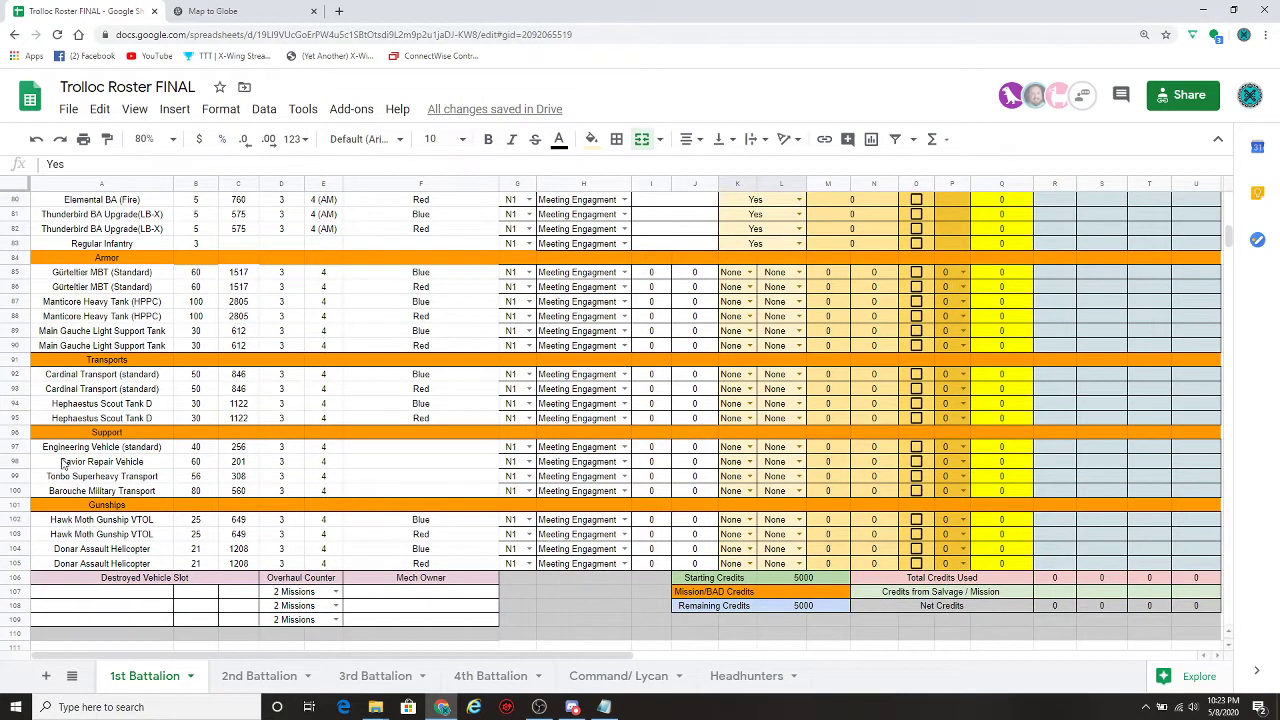
scroll(778, 521, "up", 14)
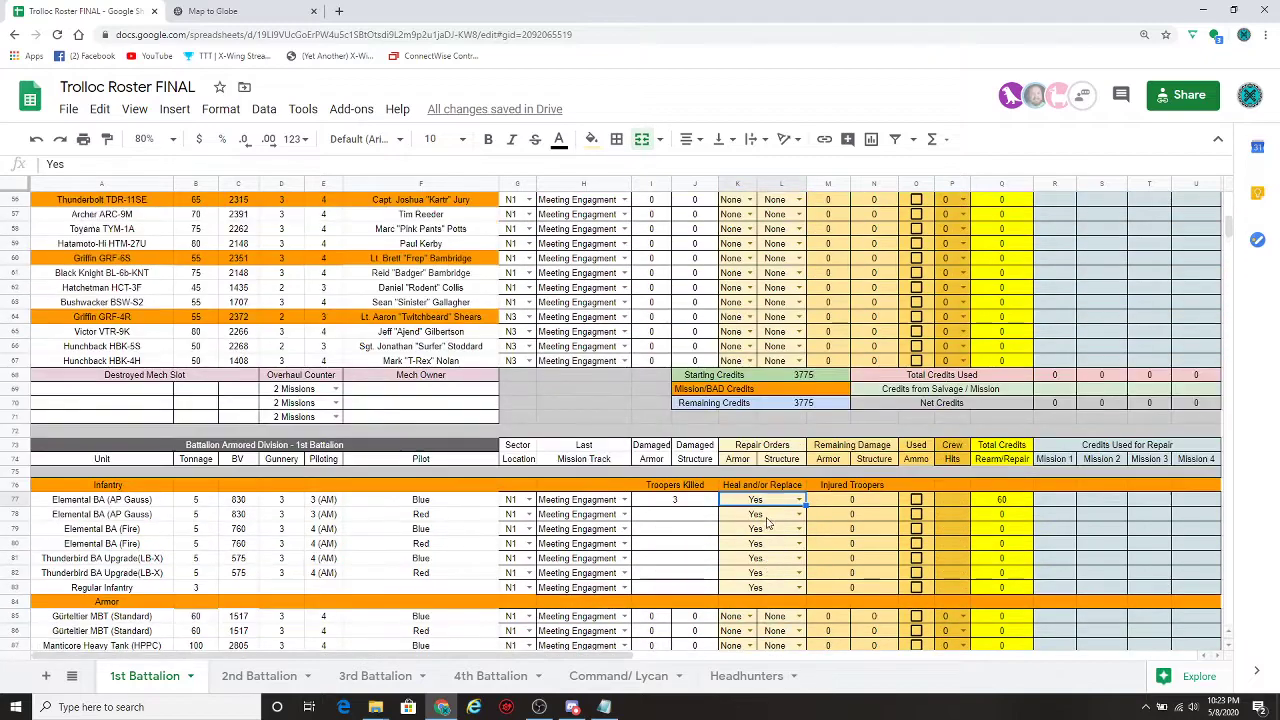
scroll(768, 520, "up", 12)
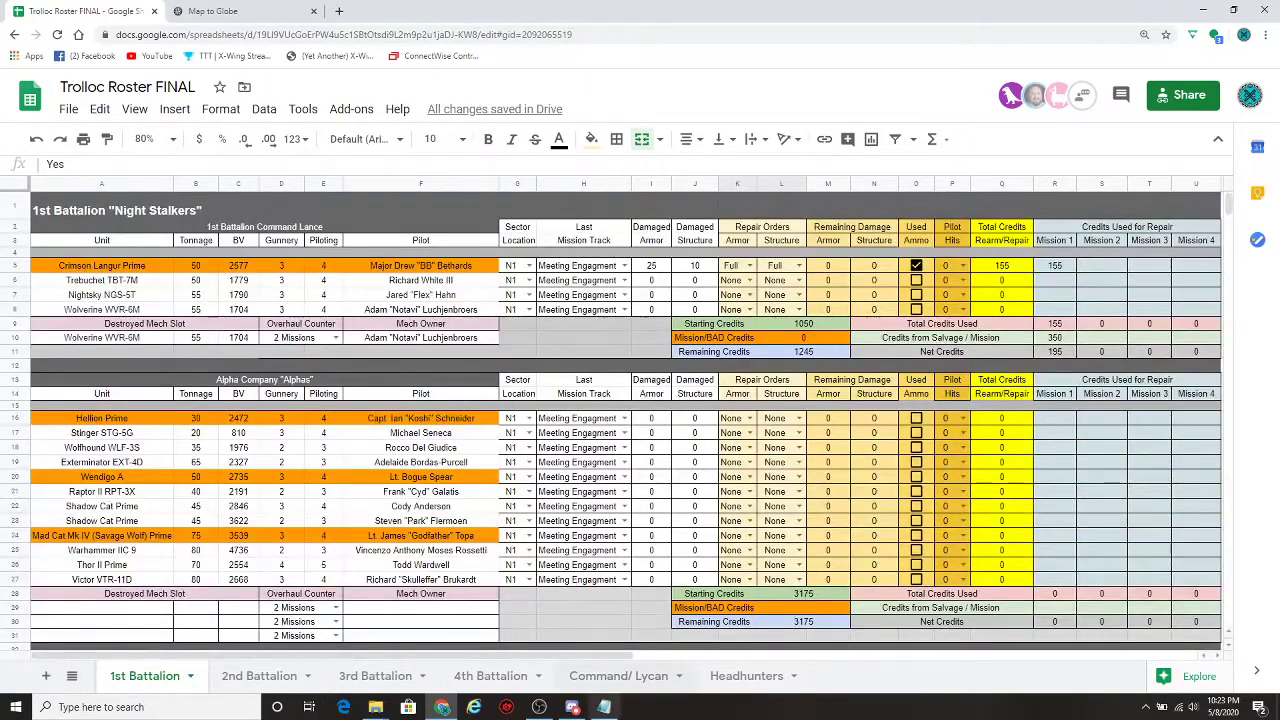
- Switch to Notepad to view the entitystatus log
left_click(604, 707)
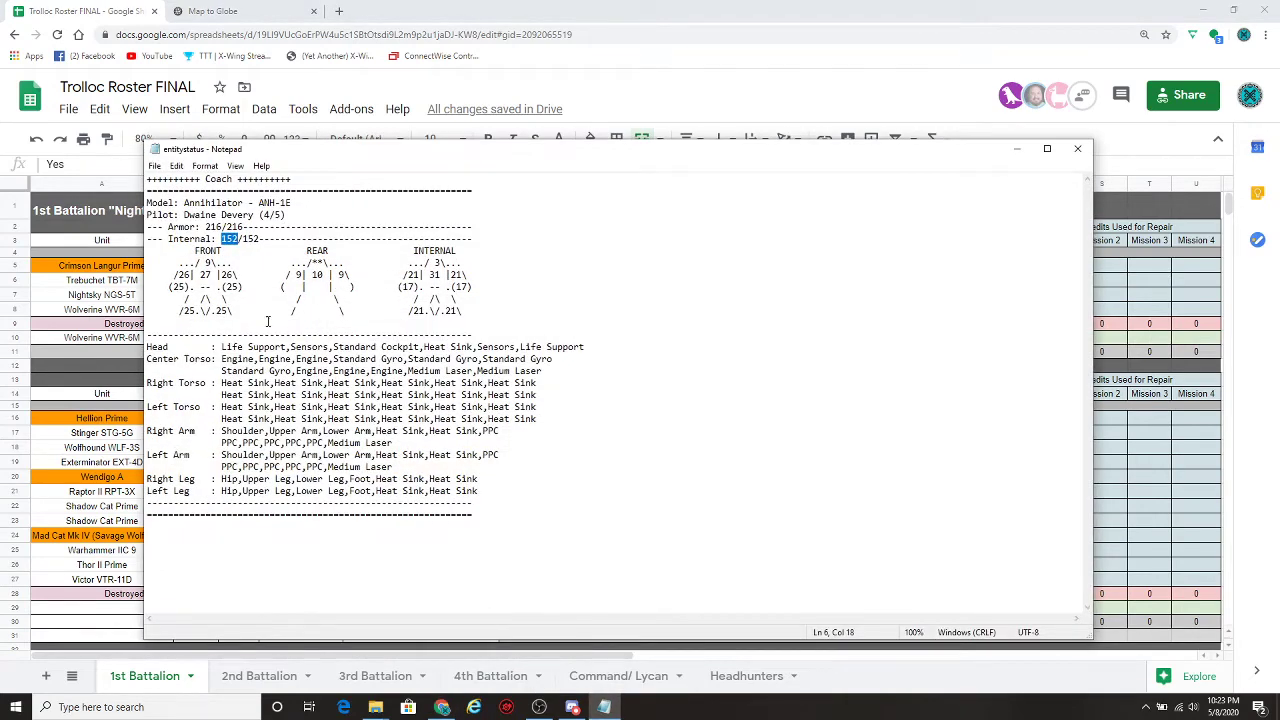
left_click(345, 709)
left_click(373, 713)
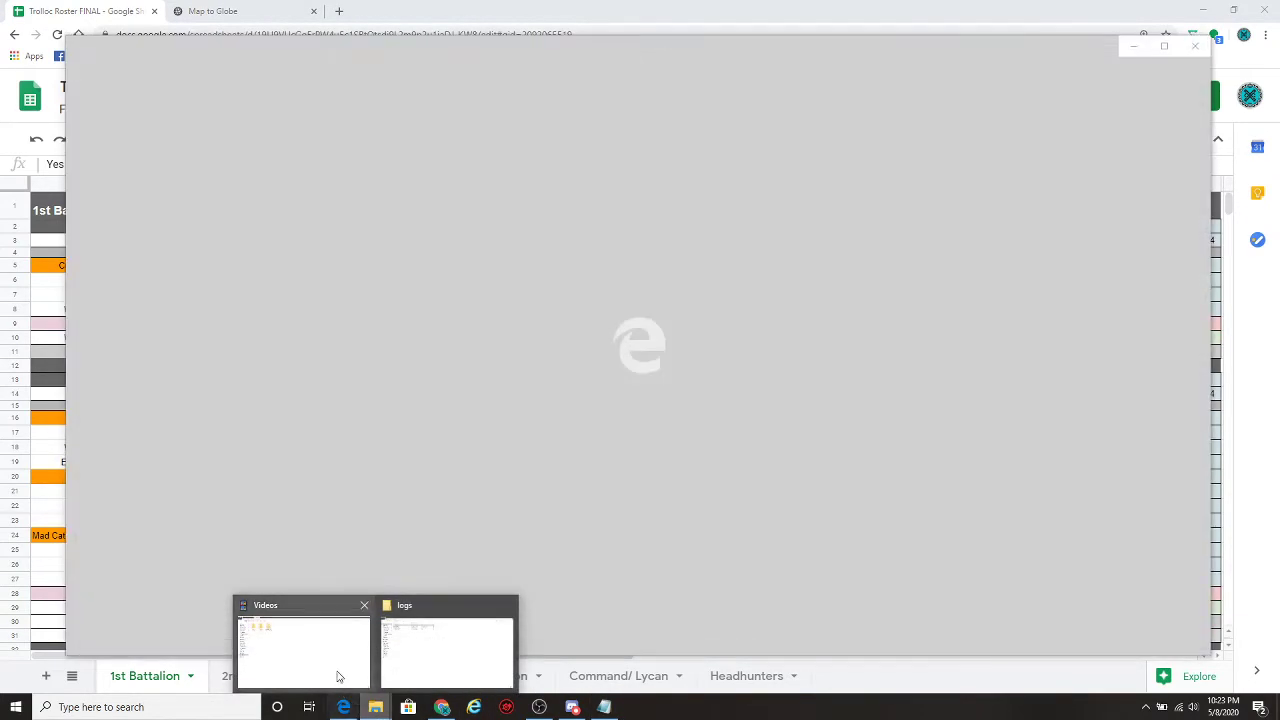
left_click(1190, 49)
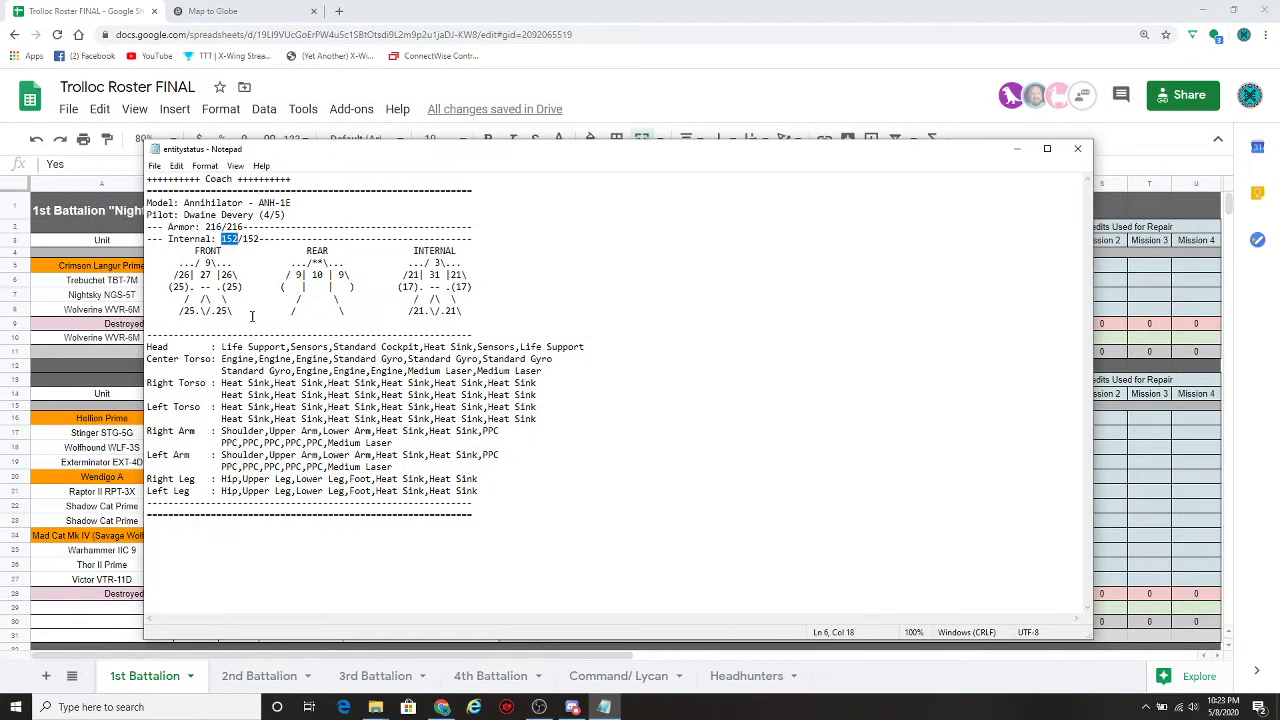
- Switch to File Explorer, go up to the megamek-windows-0.46.1 folder and open its logs folder
left_click(375, 700)
left_click(409, 651)
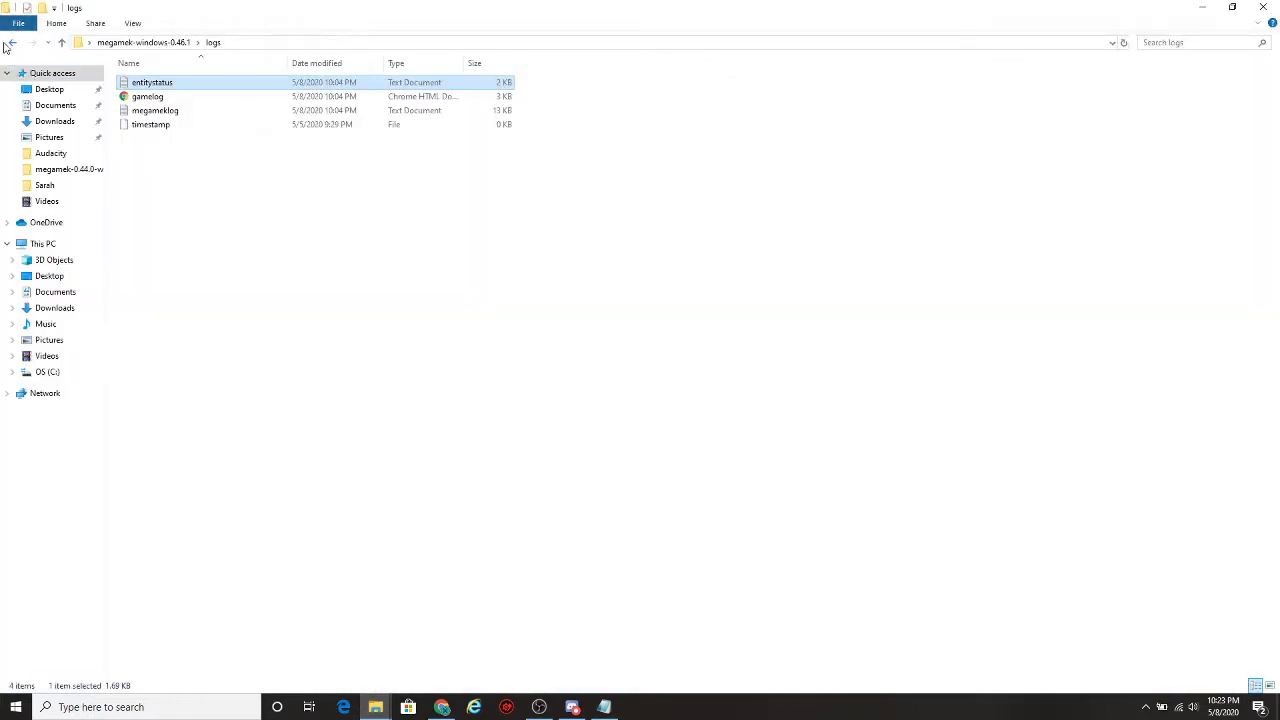
left_click(12, 44)
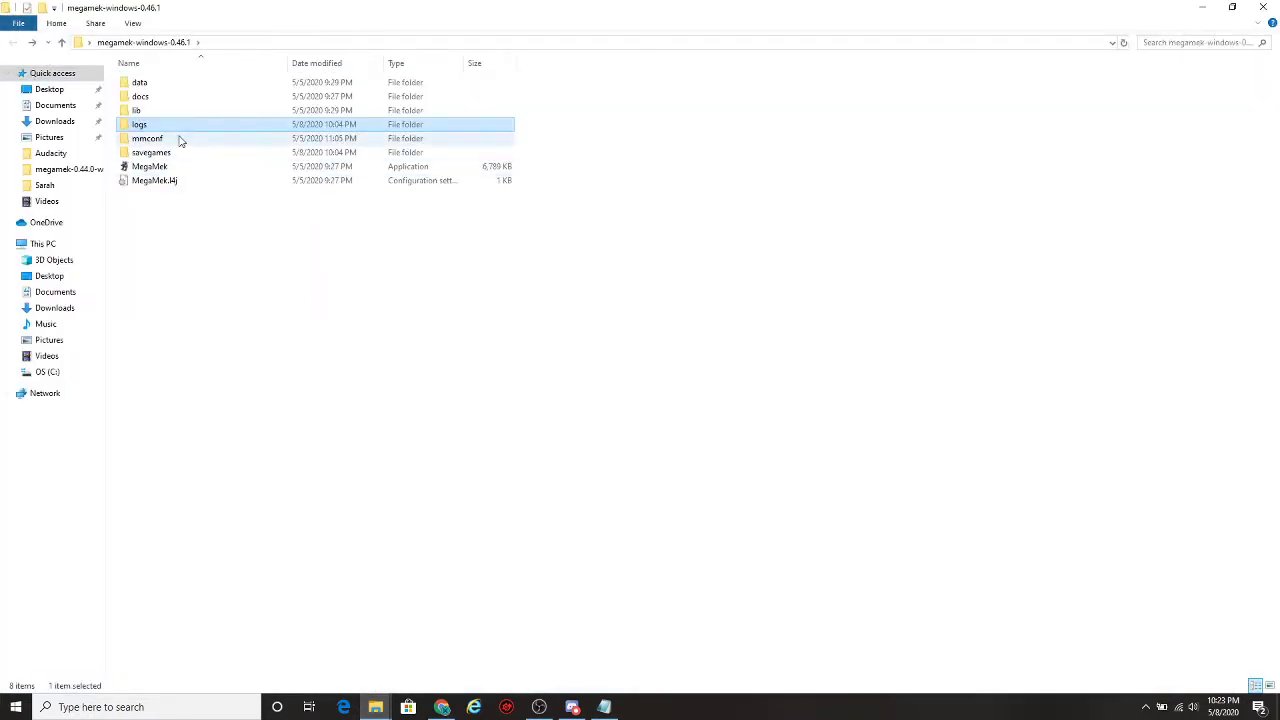
double_click(140, 125)
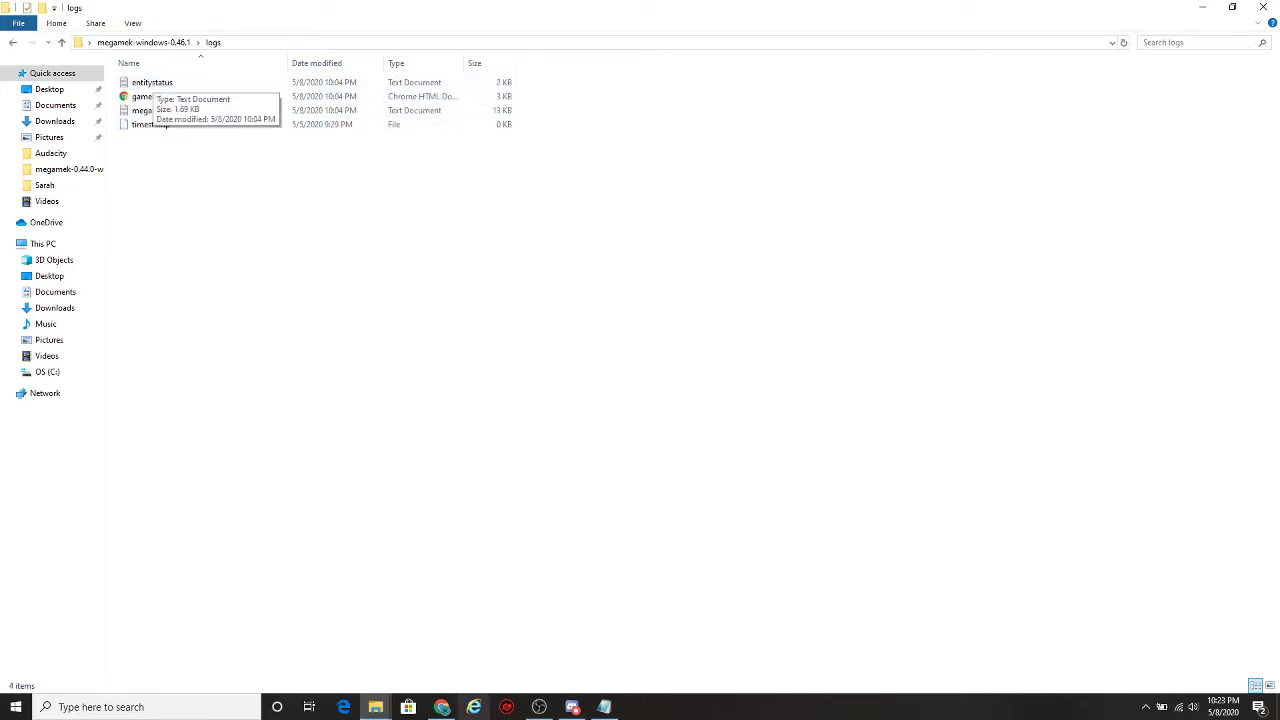
- Review the model, armor and internal lines of the entitystatus log in Notepad, close it and switch back to the Trolloc Roster spreadsheet
left_click(606, 708)
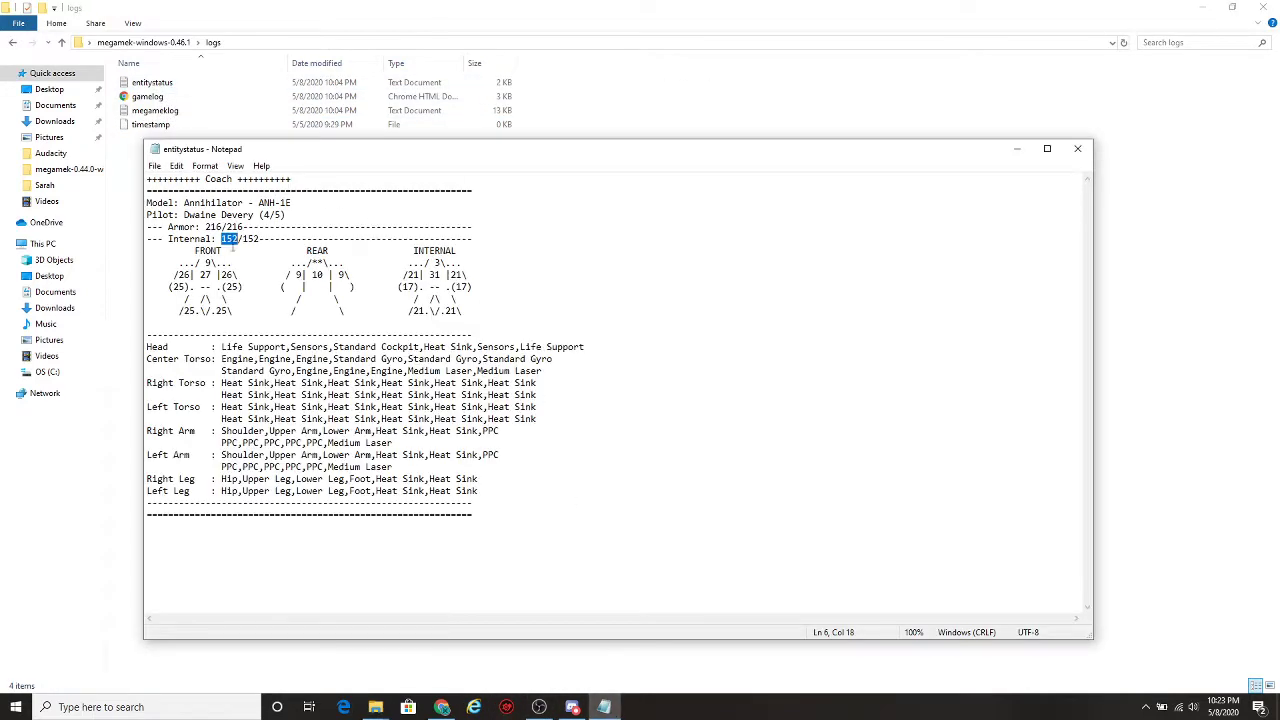
left_click_drag(176, 202, 293, 202)
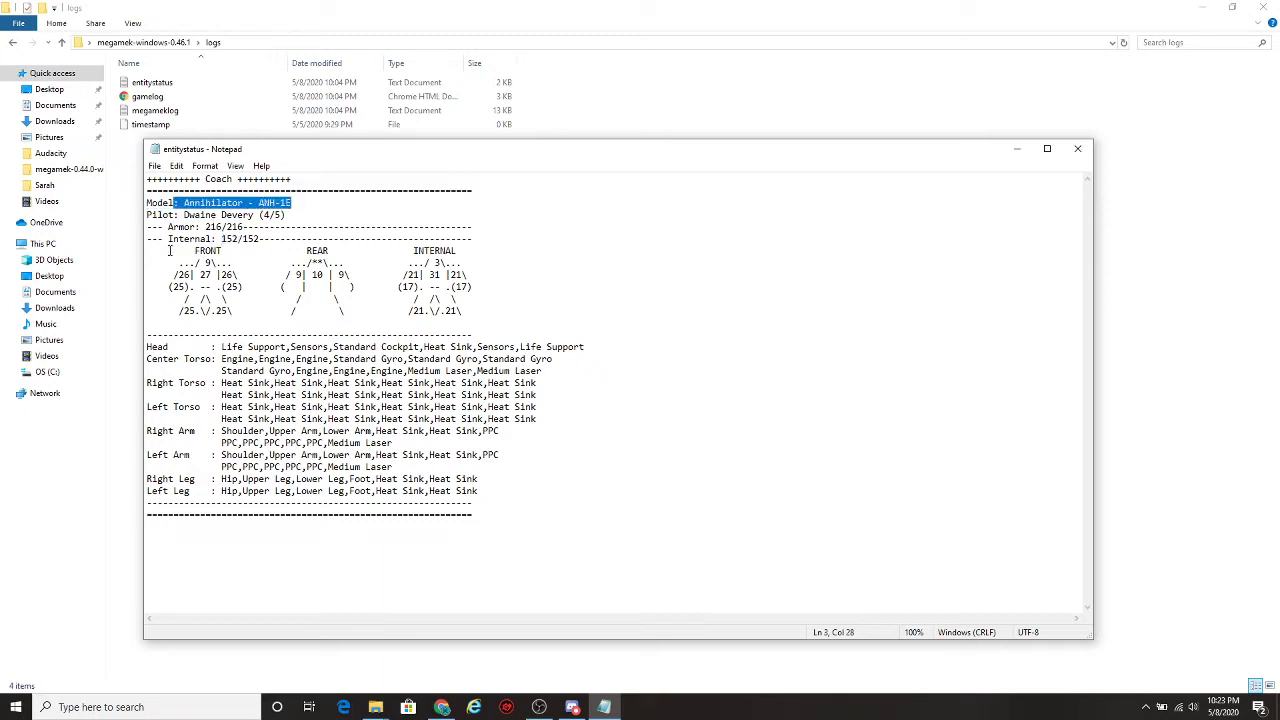
left_click_drag(148, 229, 258, 241)
left_click(556, 314)
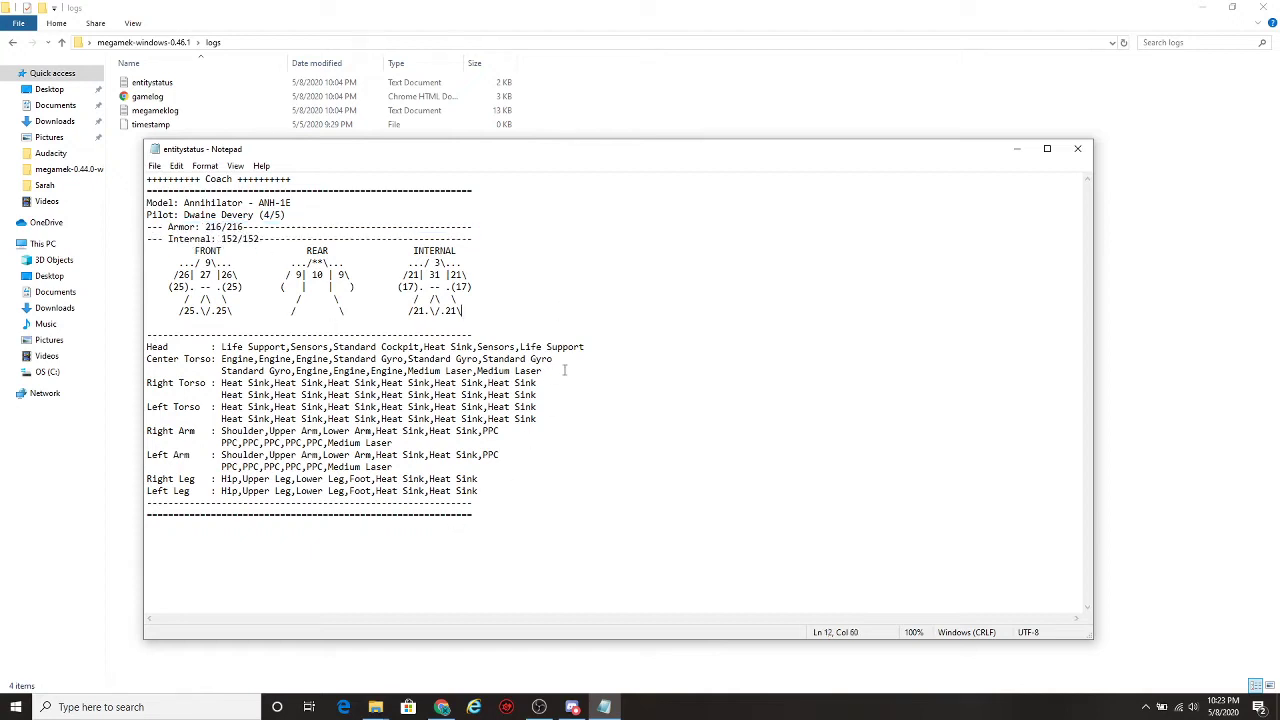
left_click(1068, 151)
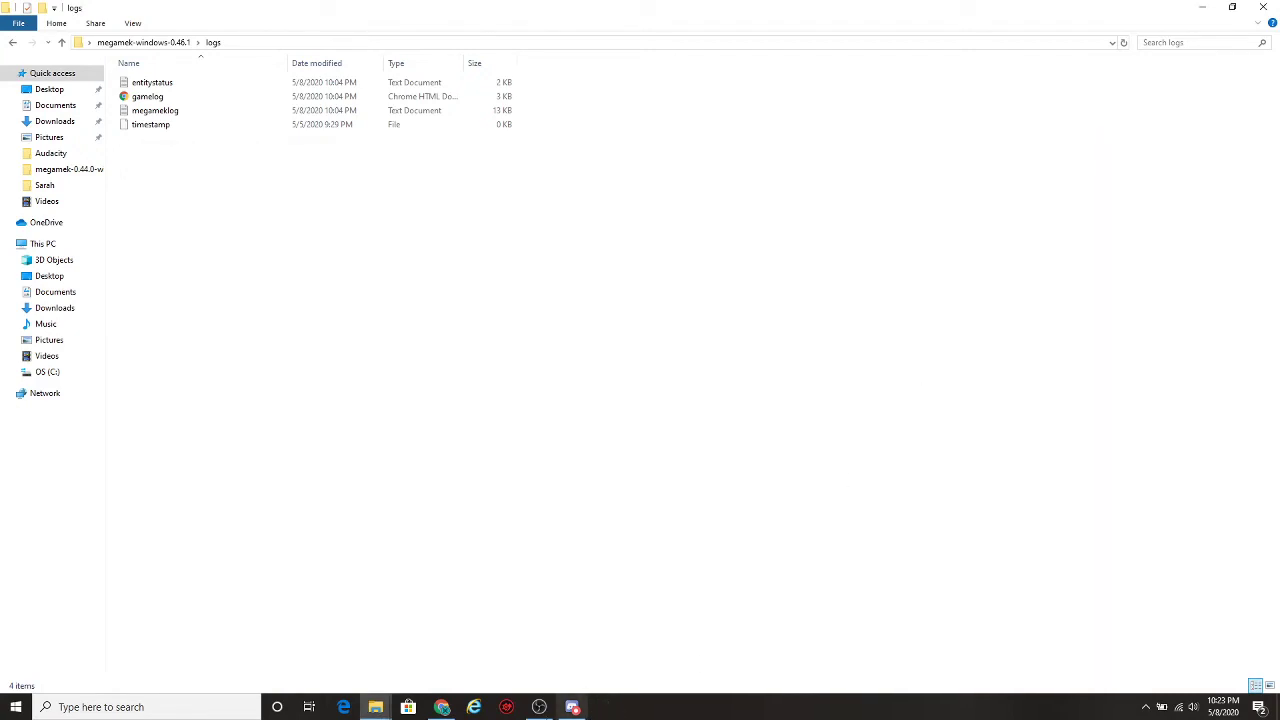
left_click(441, 707)
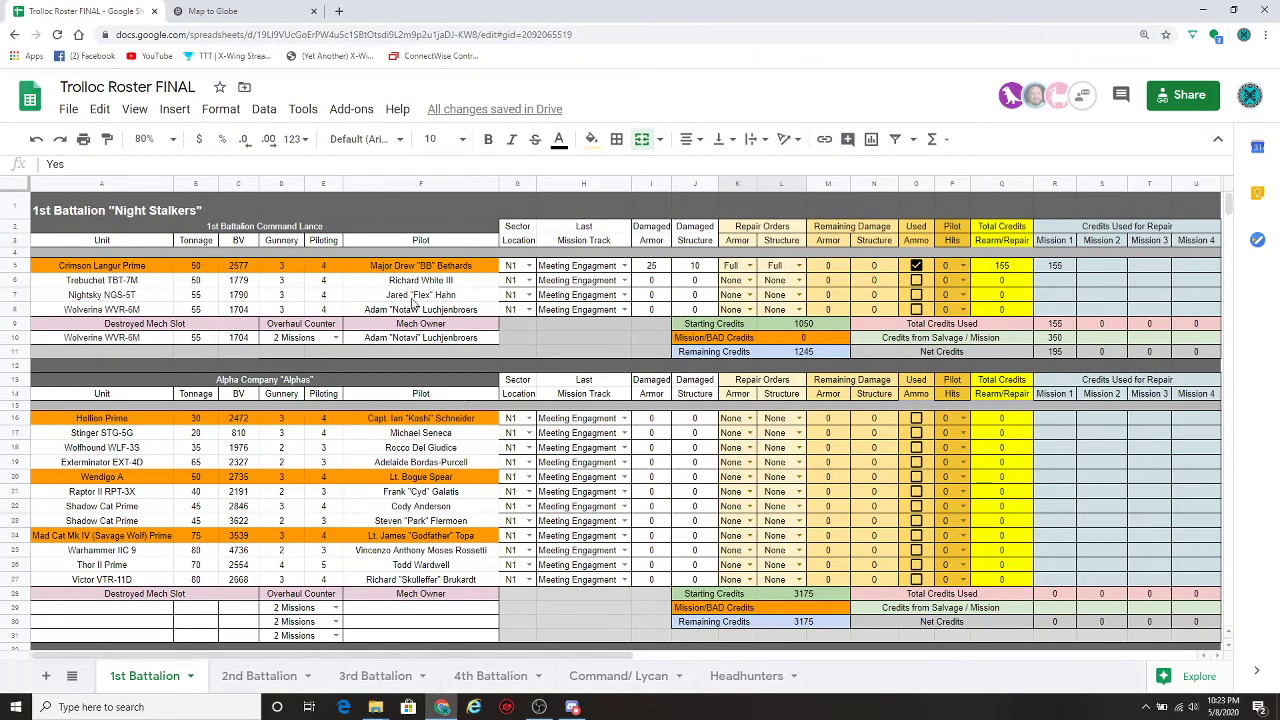